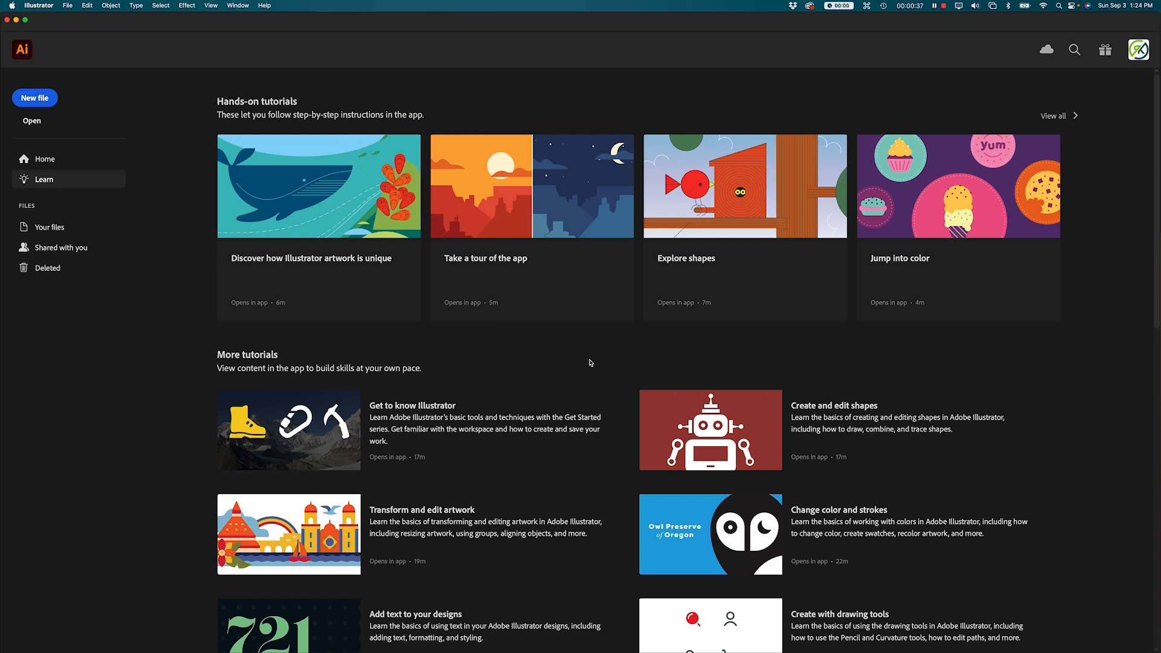
Switch to Finder and open the template 7x7-artboard-template.ait from the Class Demos folder in Illustrator
key(super)
key(super+Tab)
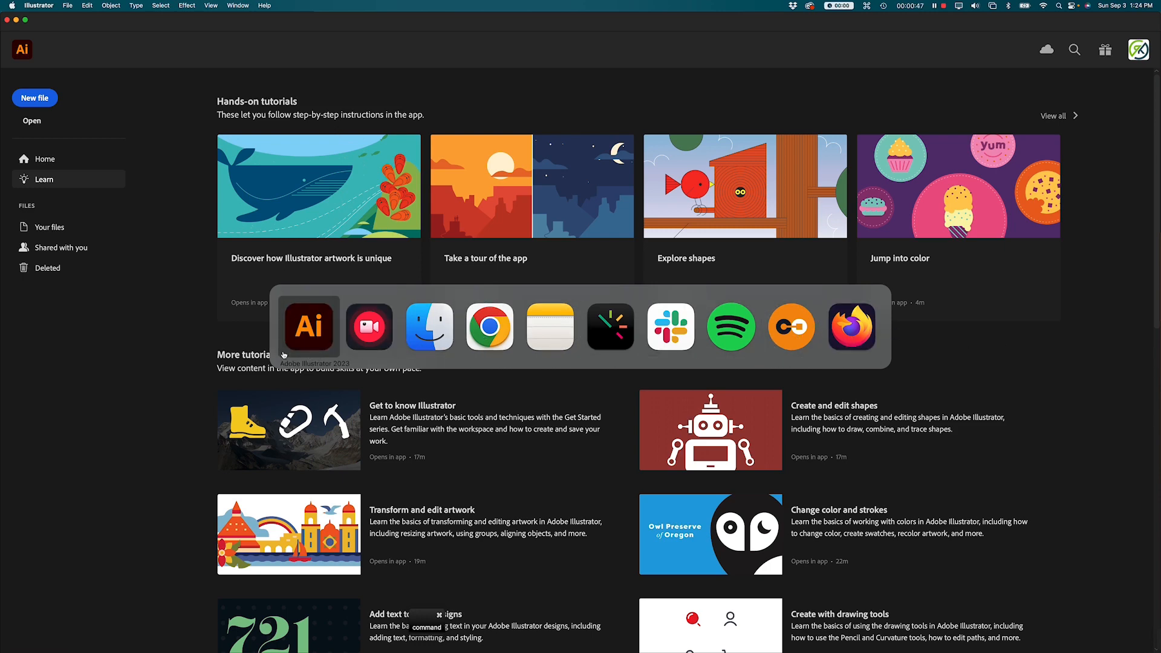
click(440, 329)
click(526, 301)
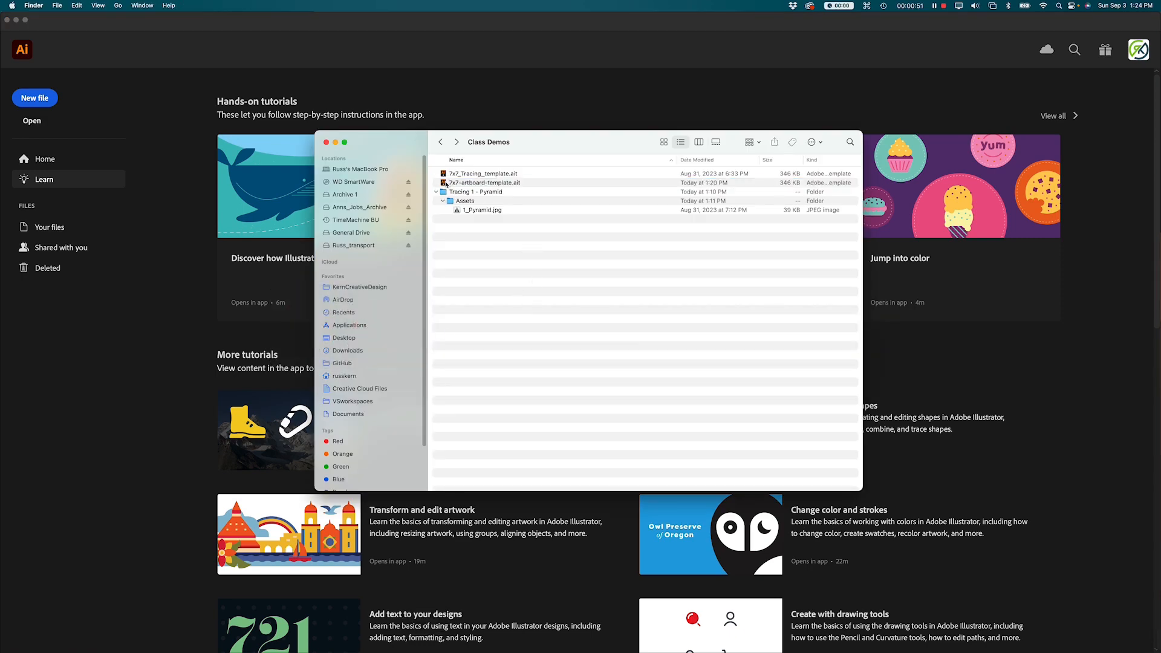
click(499, 182)
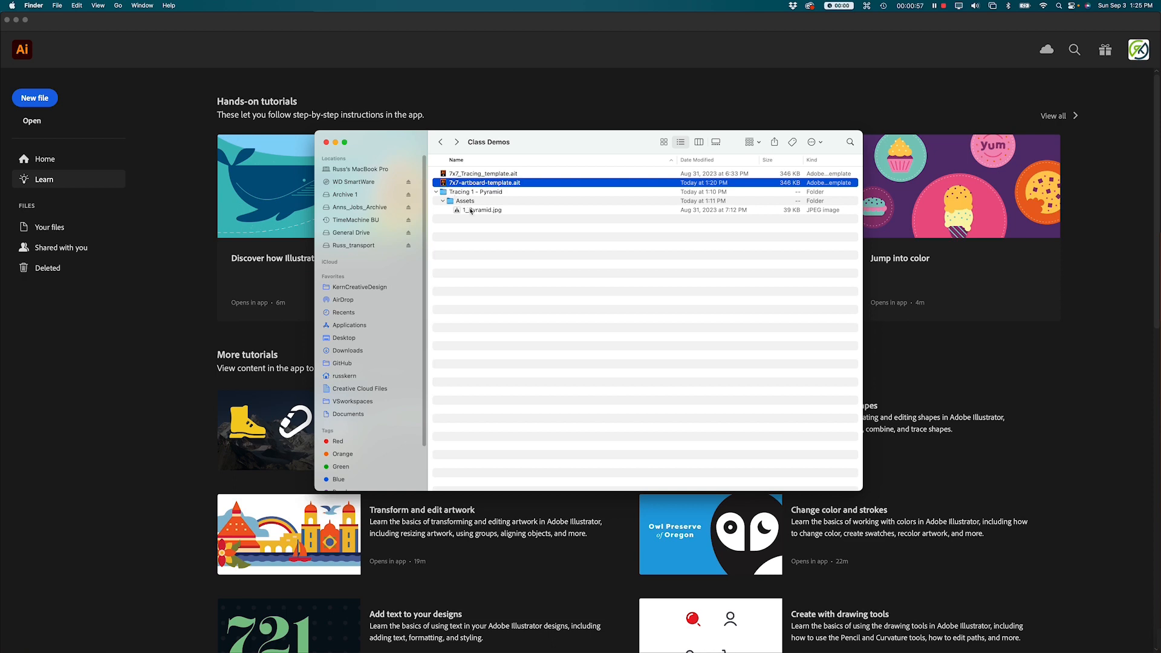
double_click(445, 183)
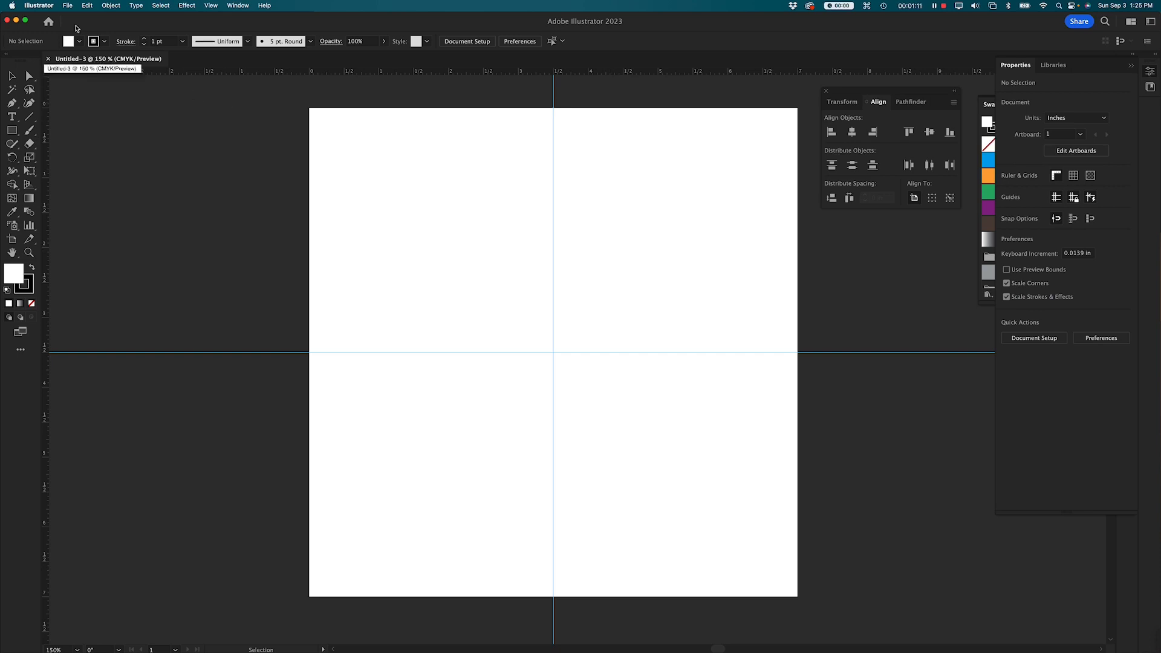
Save the document as an Illustrator file in the Tracing 1 - Pyramid folder, named with the surname plus "_Pyramid-tracing", accepting the default Illustrator options
click(68, 5)
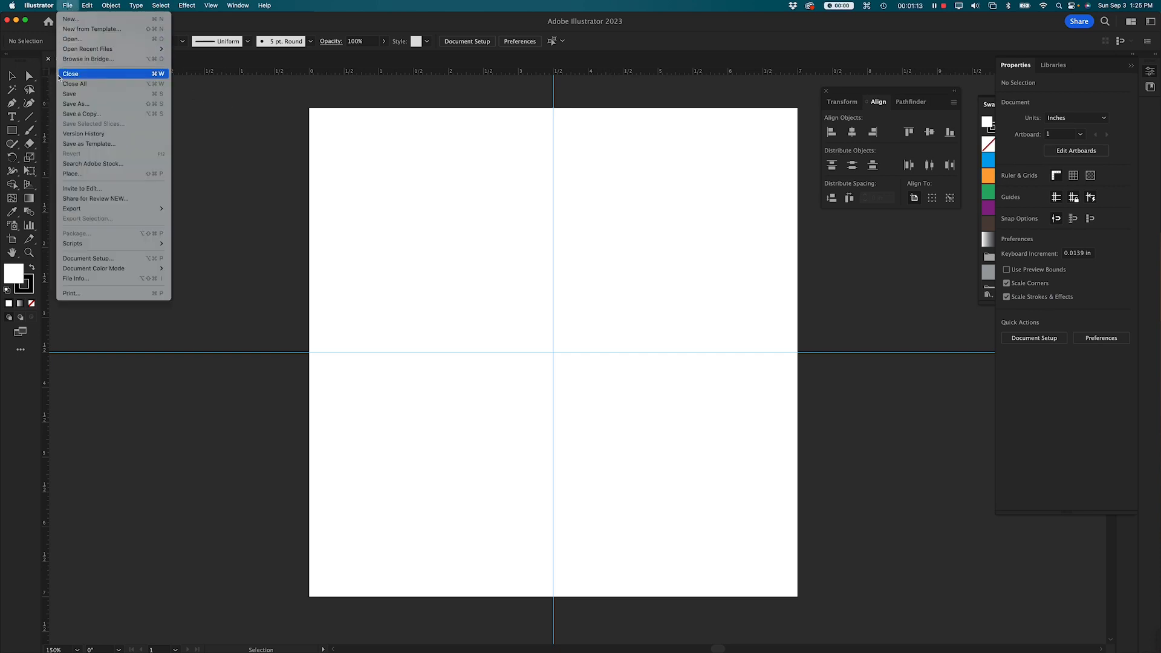
click(68, 104)
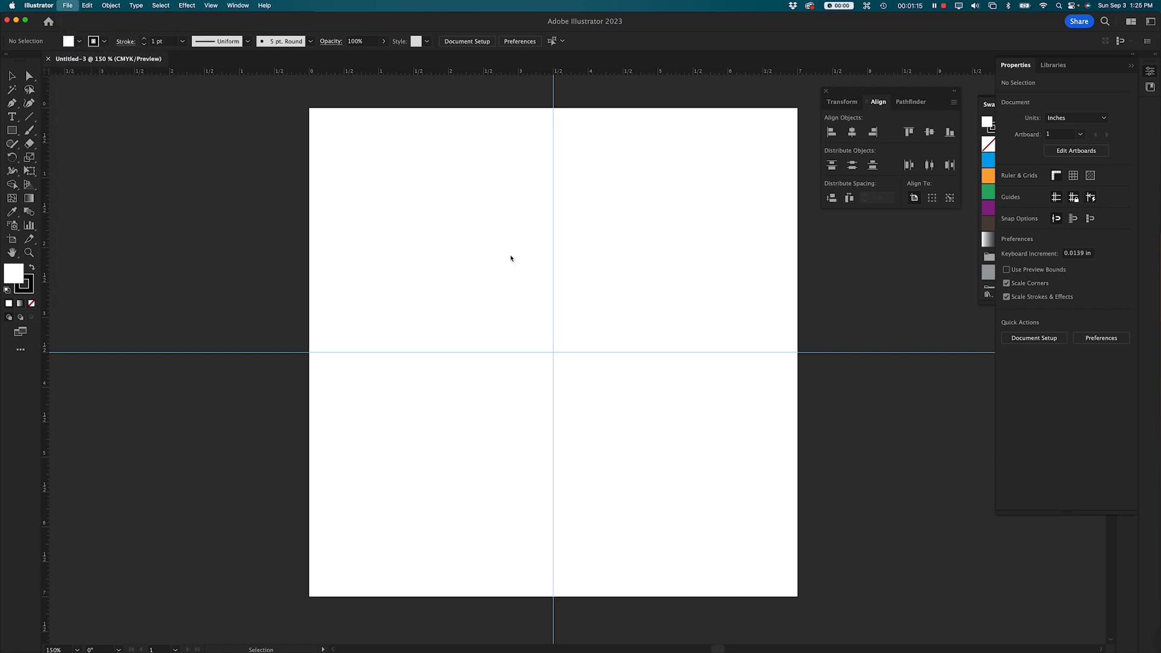
click(368, 160)
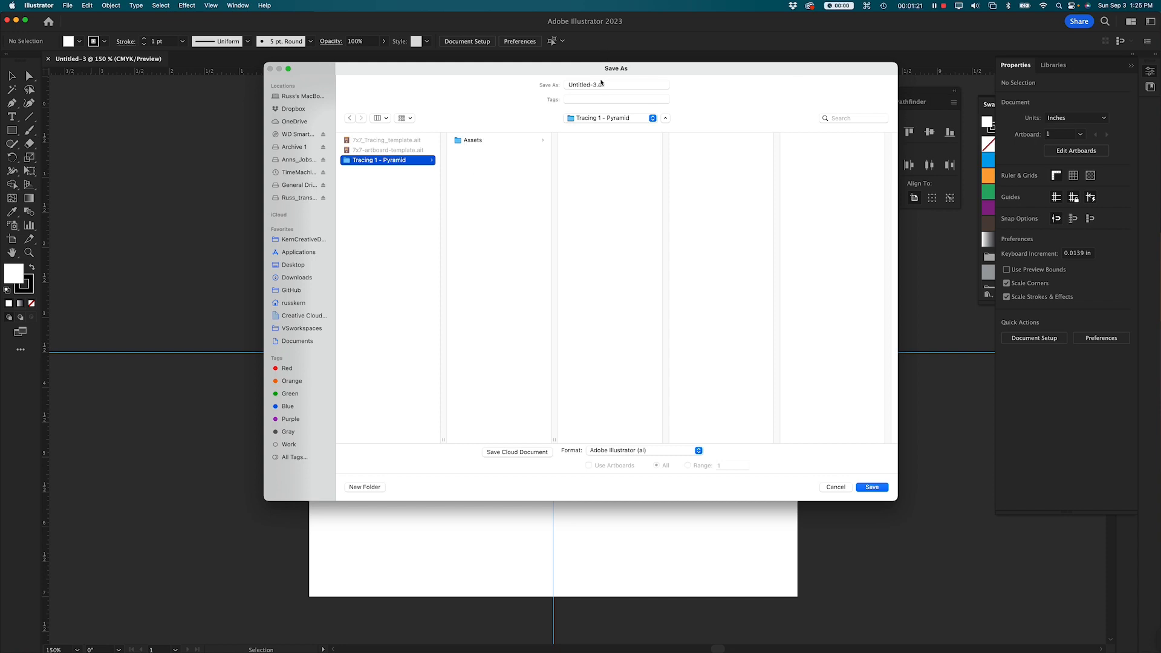
click(595, 84)
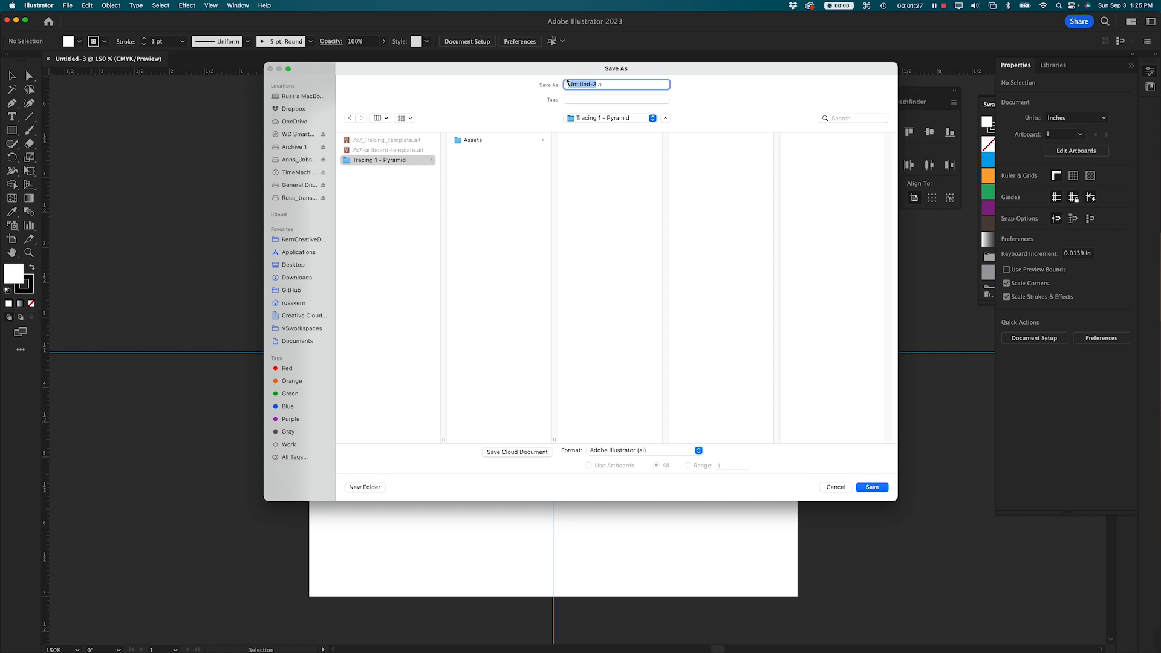
text(Kern_Py)
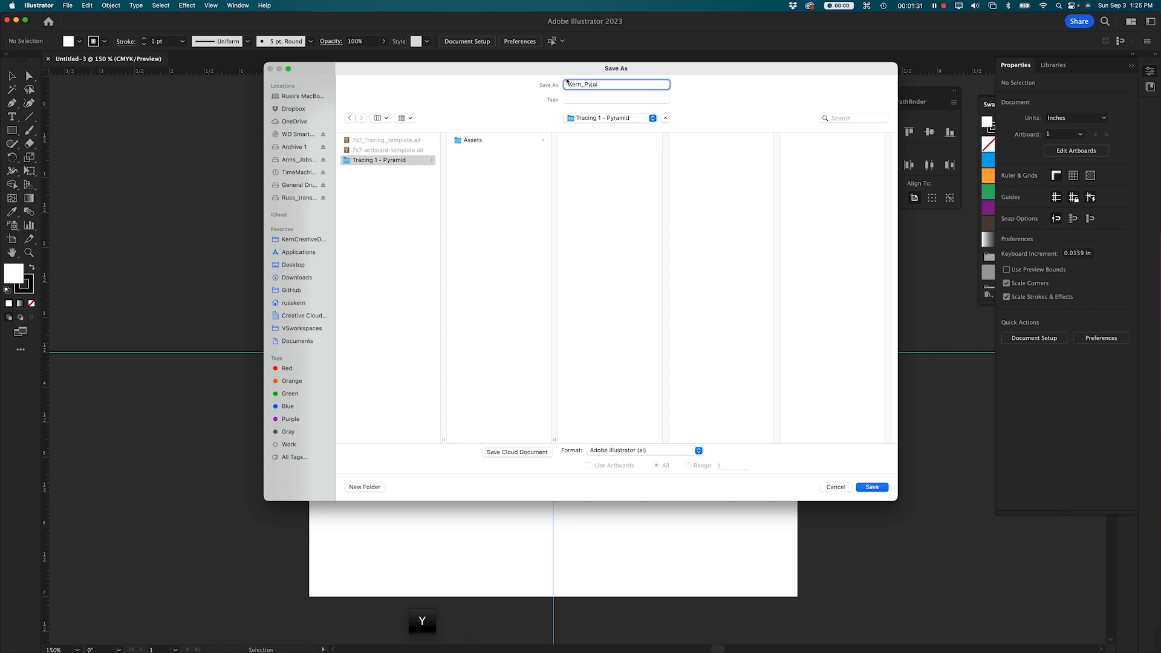
text(ramid-tracing)
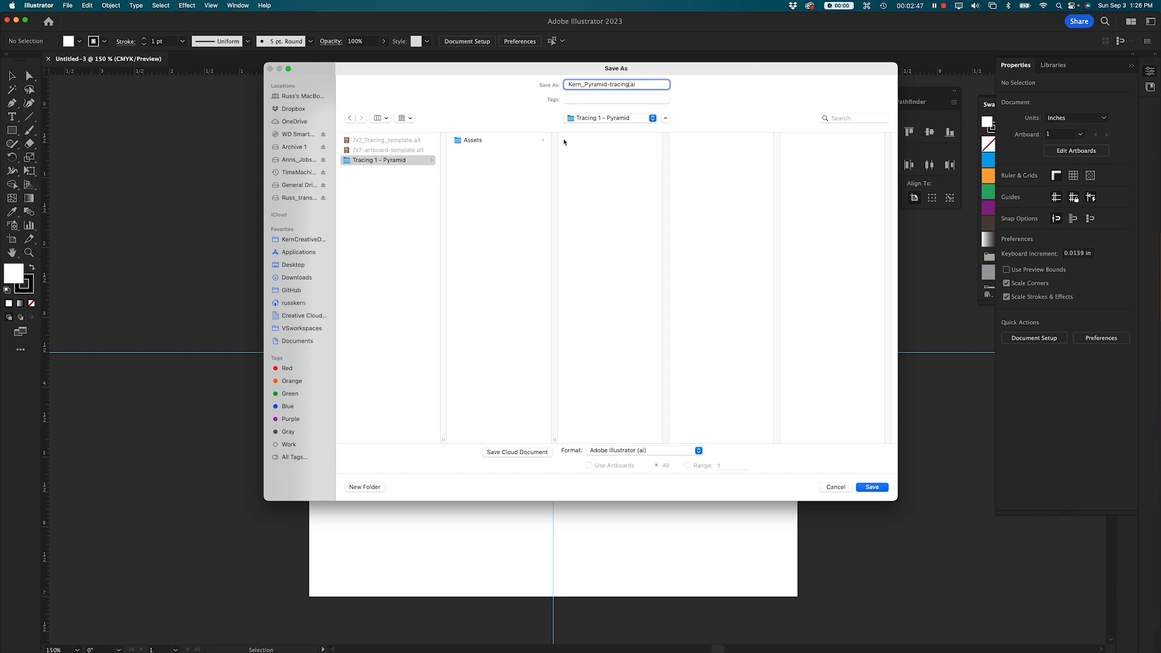
click(879, 487)
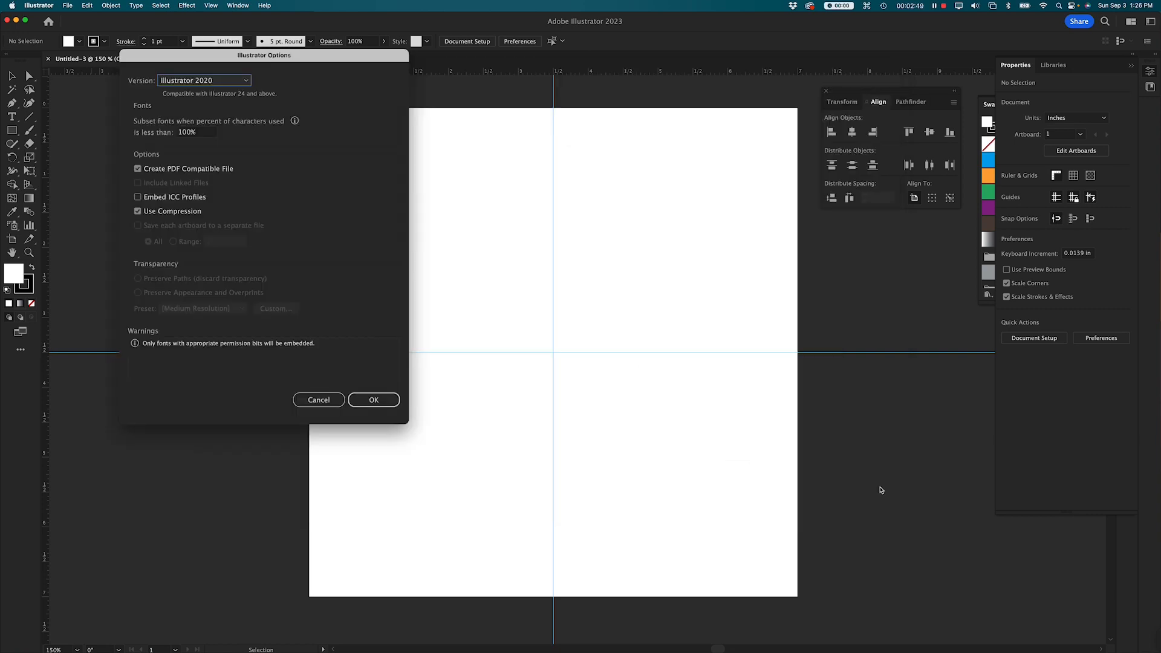
click(374, 400)
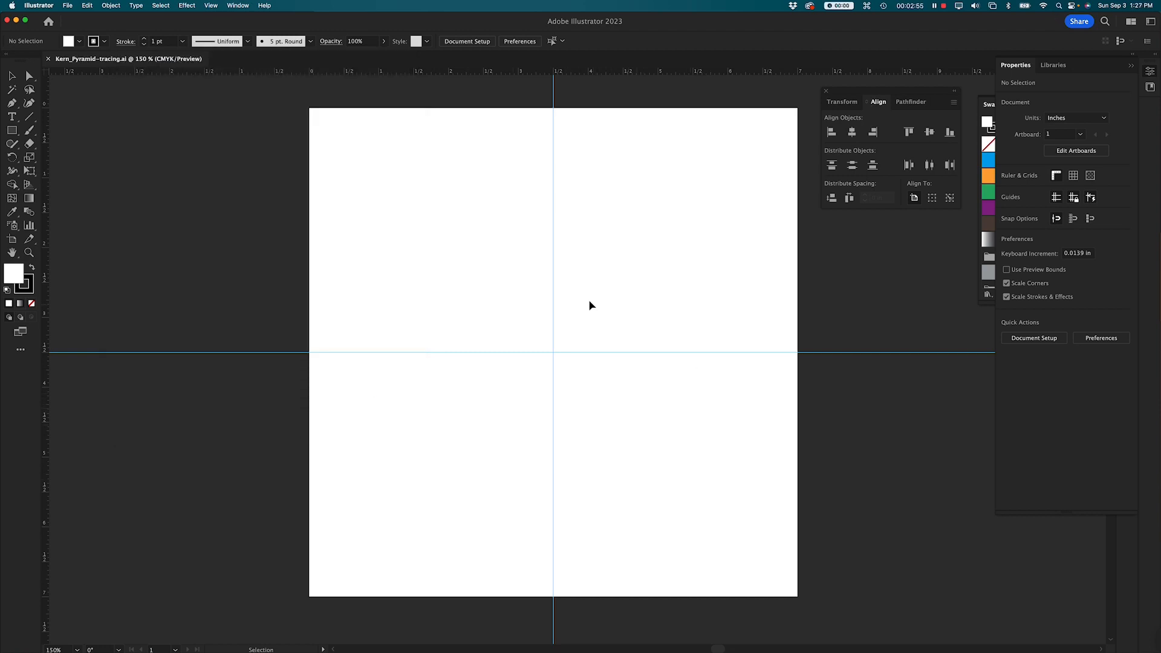
Reset the Essentials Classic workspace and dock the Layers panel beside Properties and Libraries
click(1130, 65)
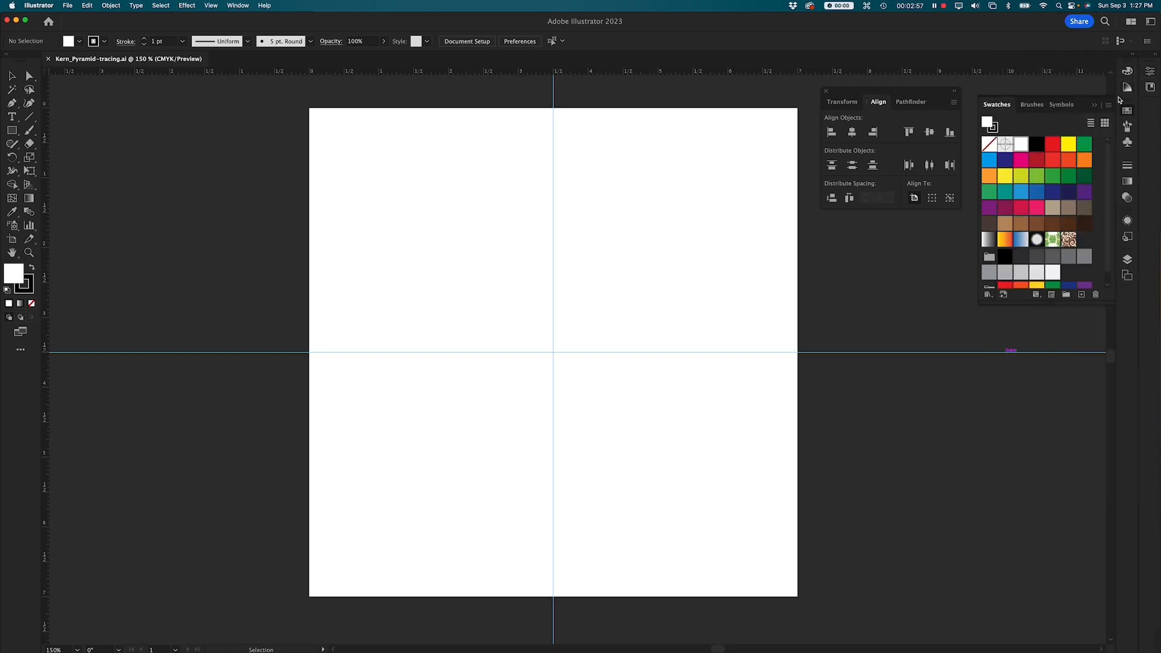
click(1095, 106)
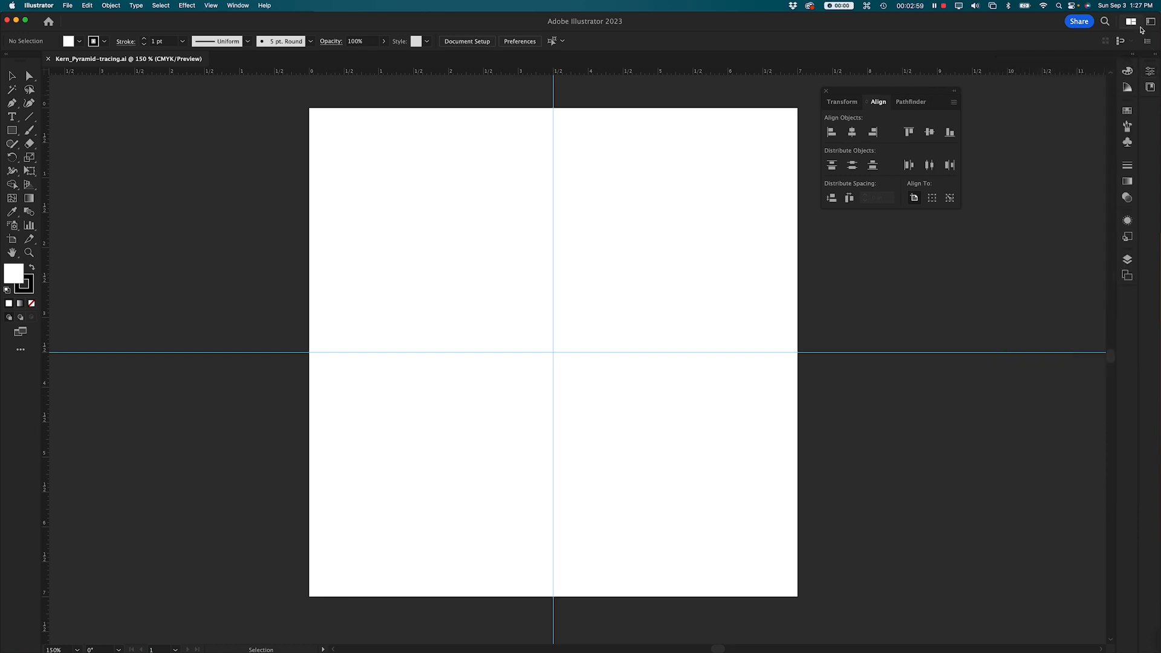
click(1150, 22)
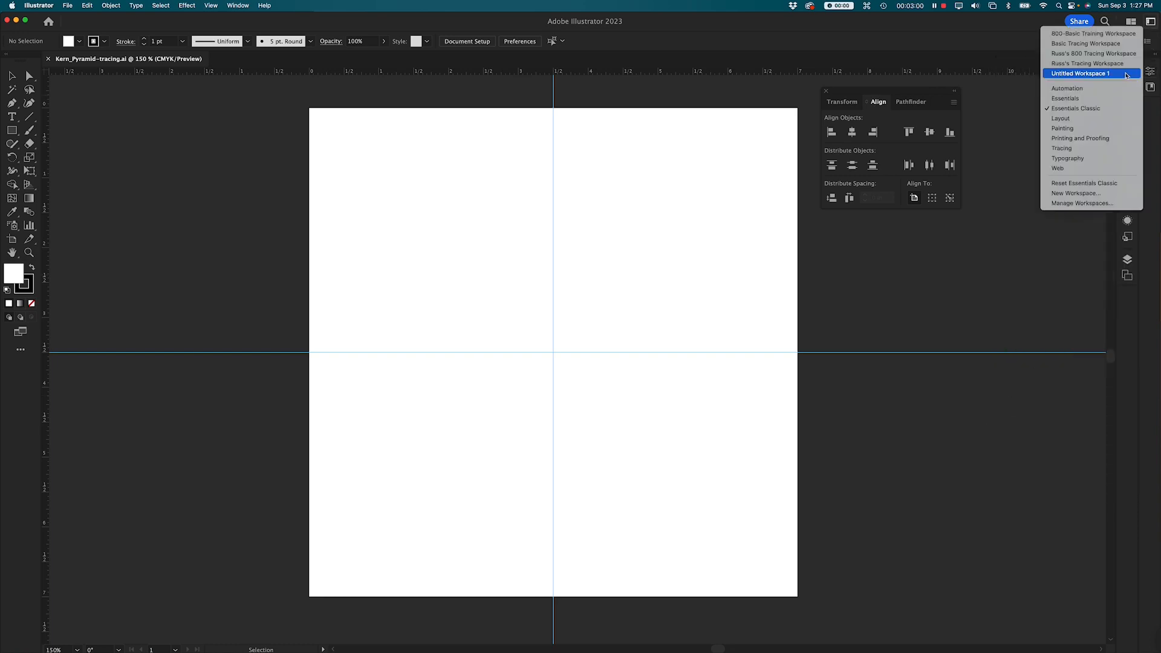
click(1076, 109)
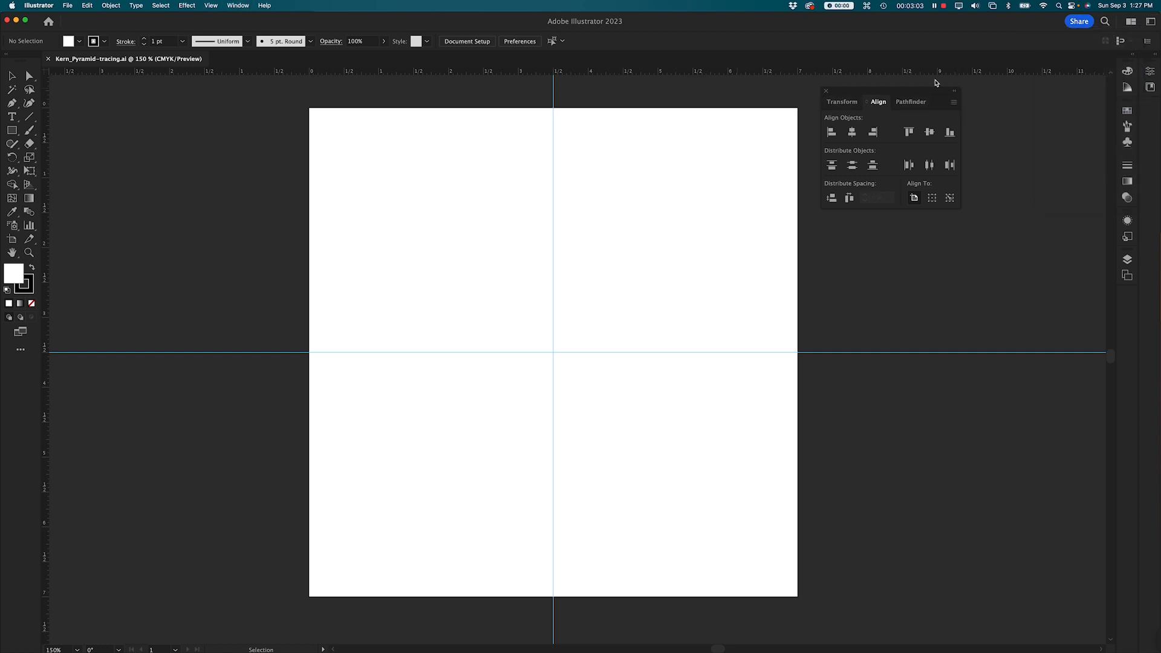
click(236, 6)
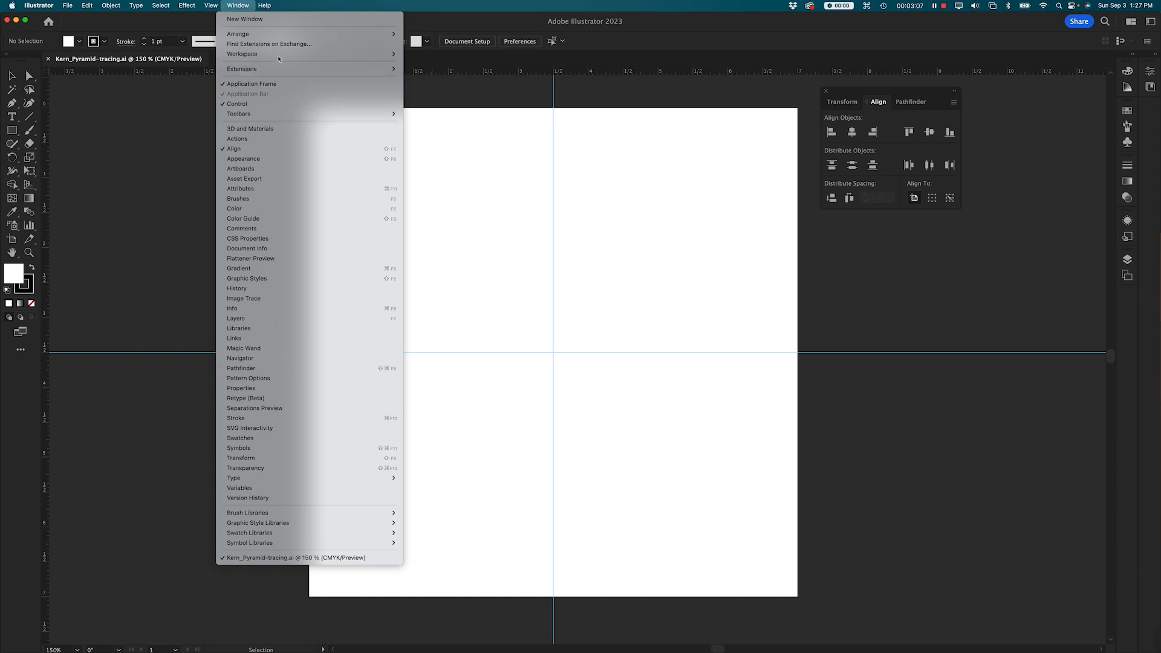
mouse_move(280, 56)
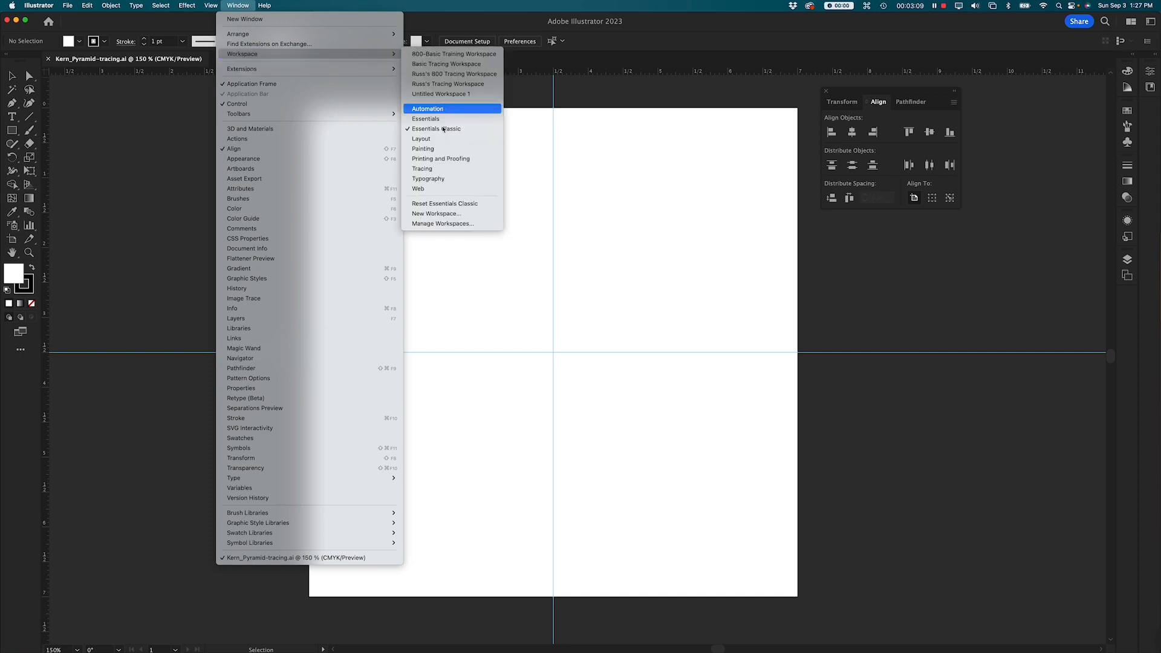
click(438, 203)
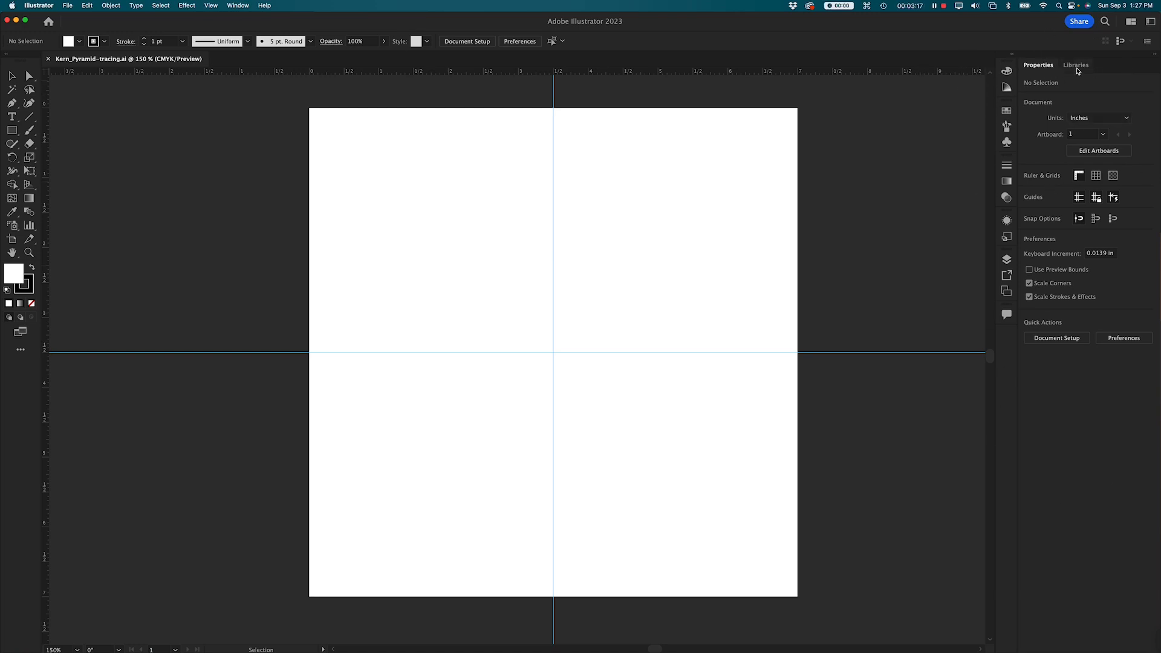
click(1006, 260)
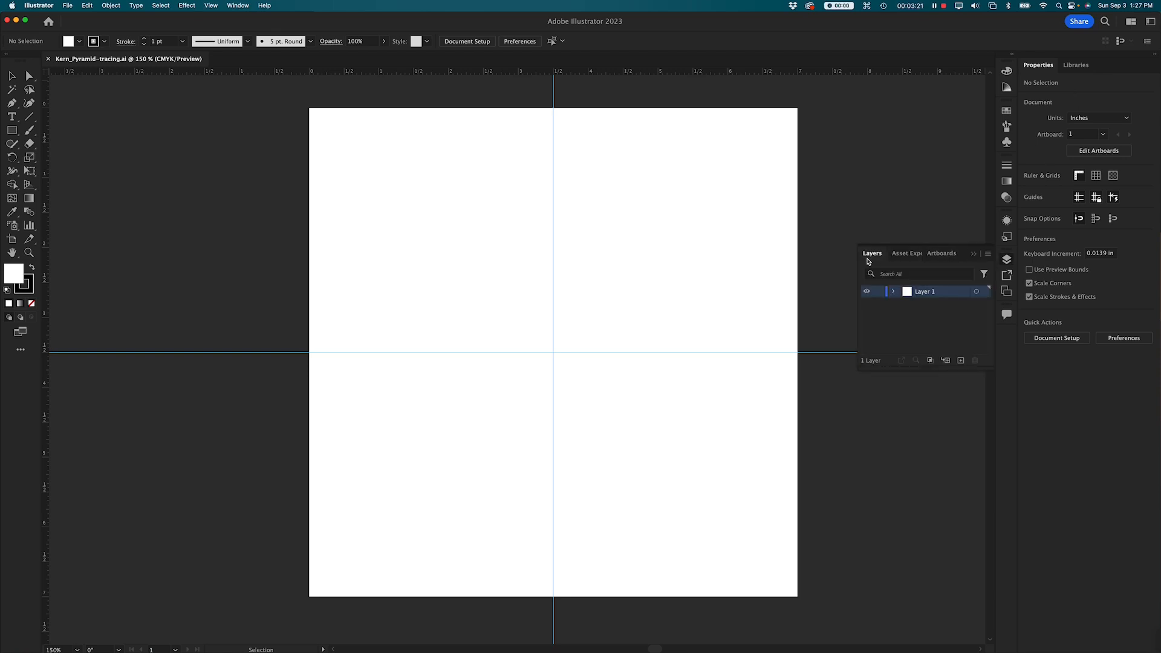
drag(872, 254, 1107, 67)
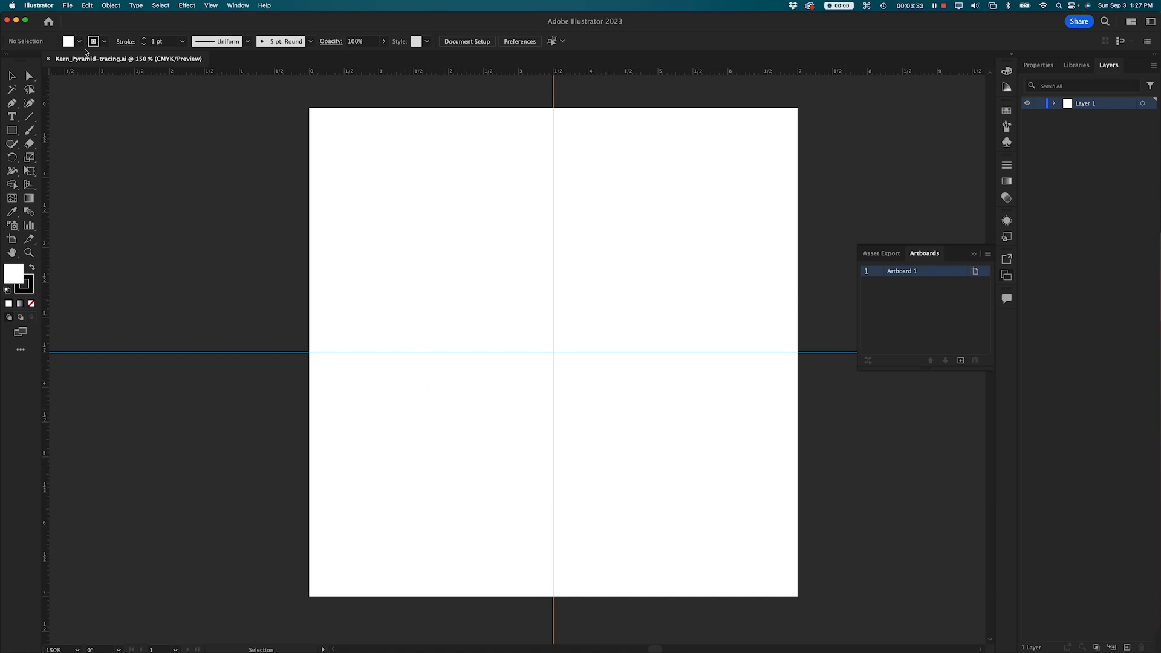
Place 1_Pyramid.jpg from the Assets folder as a linked template image
click(68, 5)
click(82, 174)
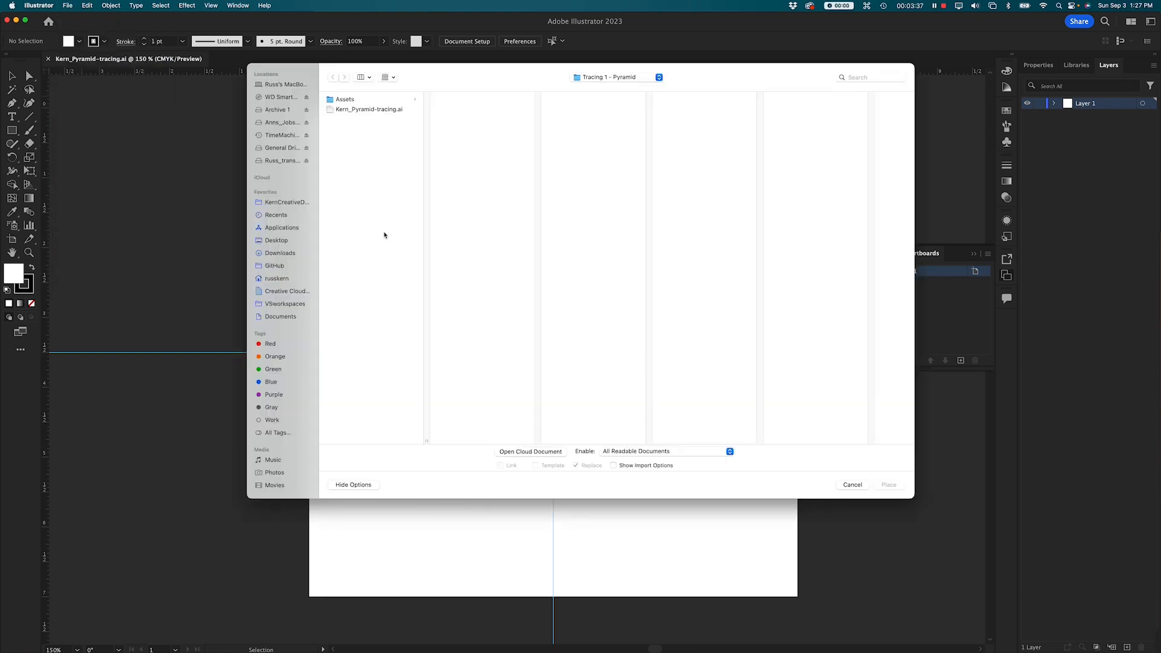
click(348, 100)
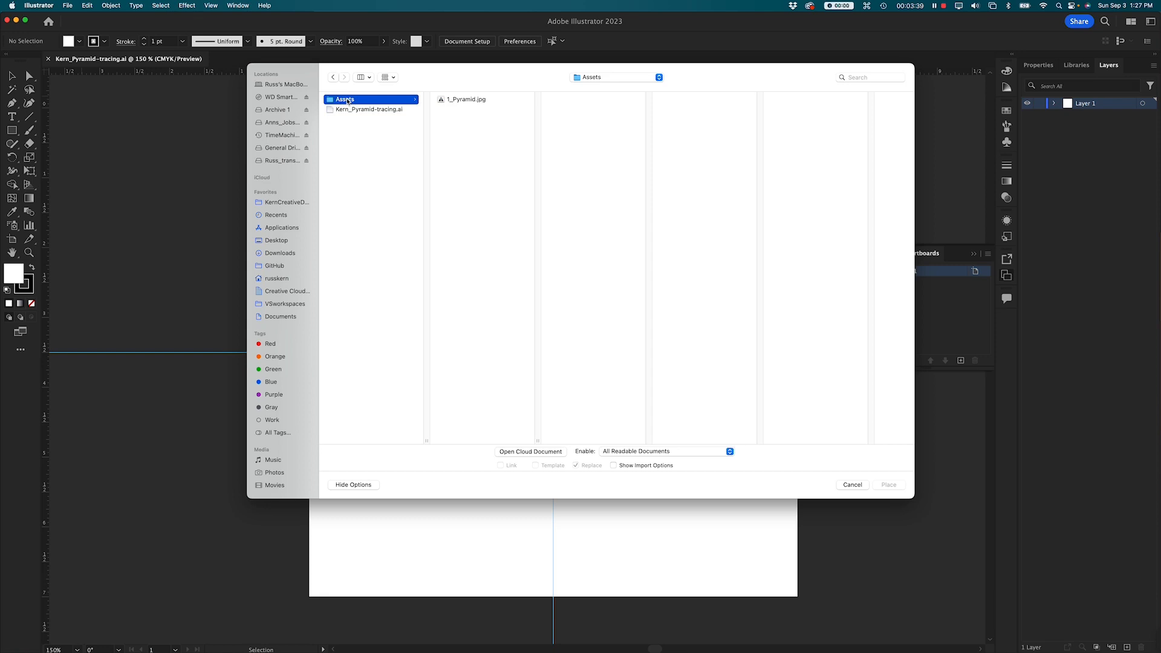
click(452, 101)
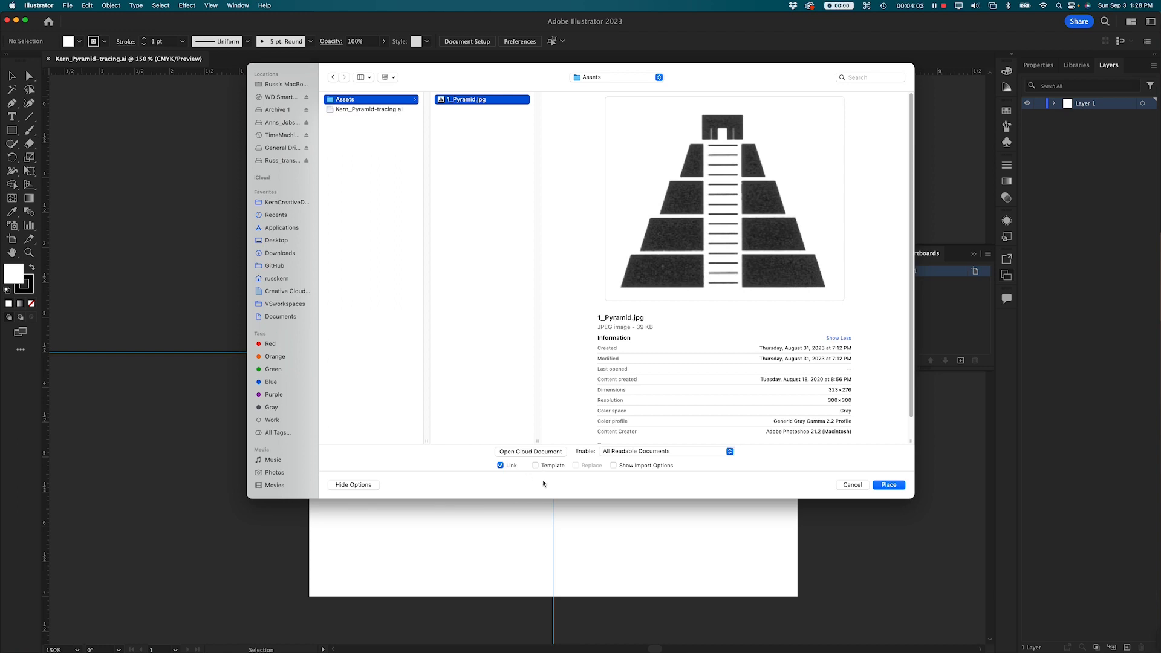
click(536, 466)
click(889, 485)
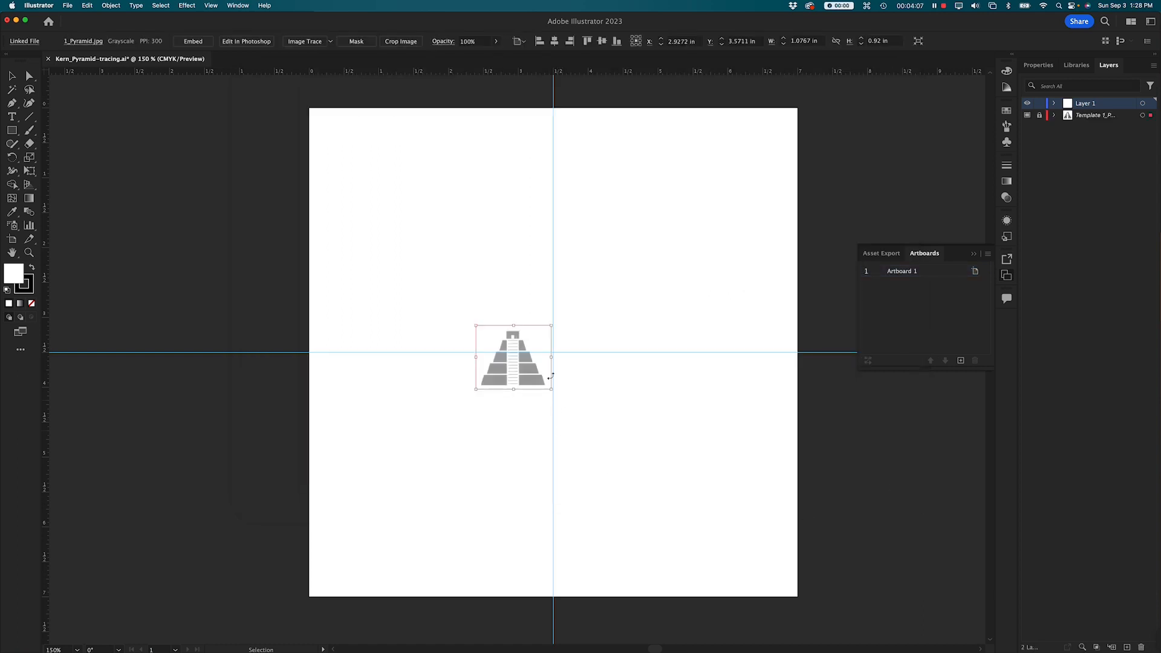
click(571, 376)
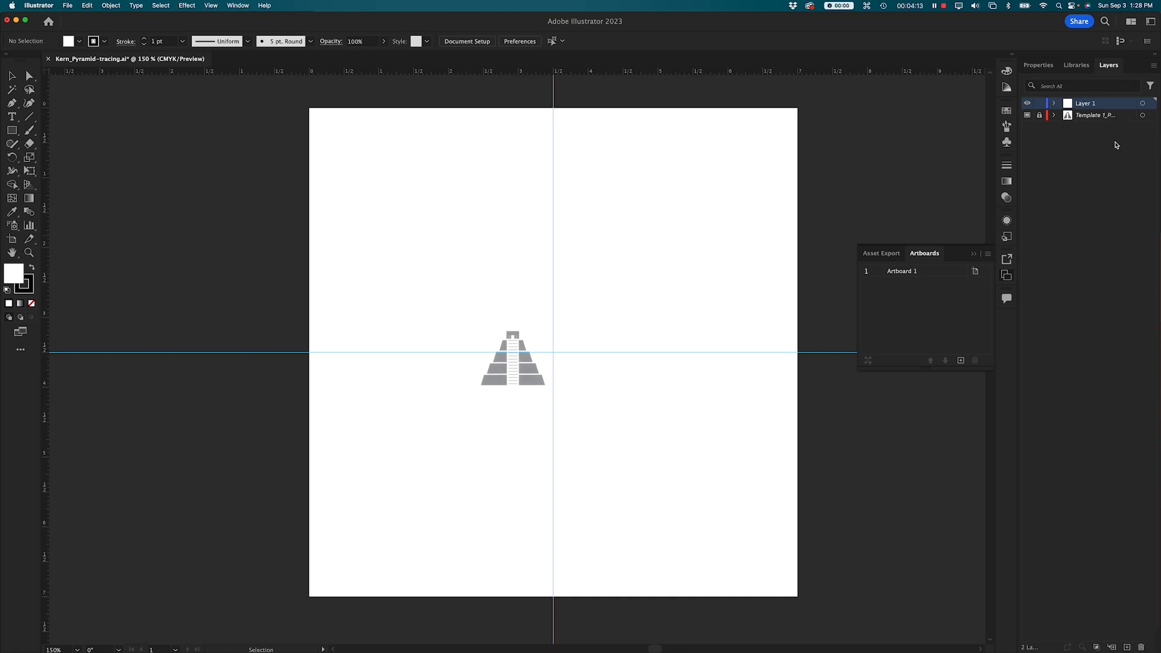
Rename Layer 1, above the pyramid template layer, as Artwork
click(1101, 115)
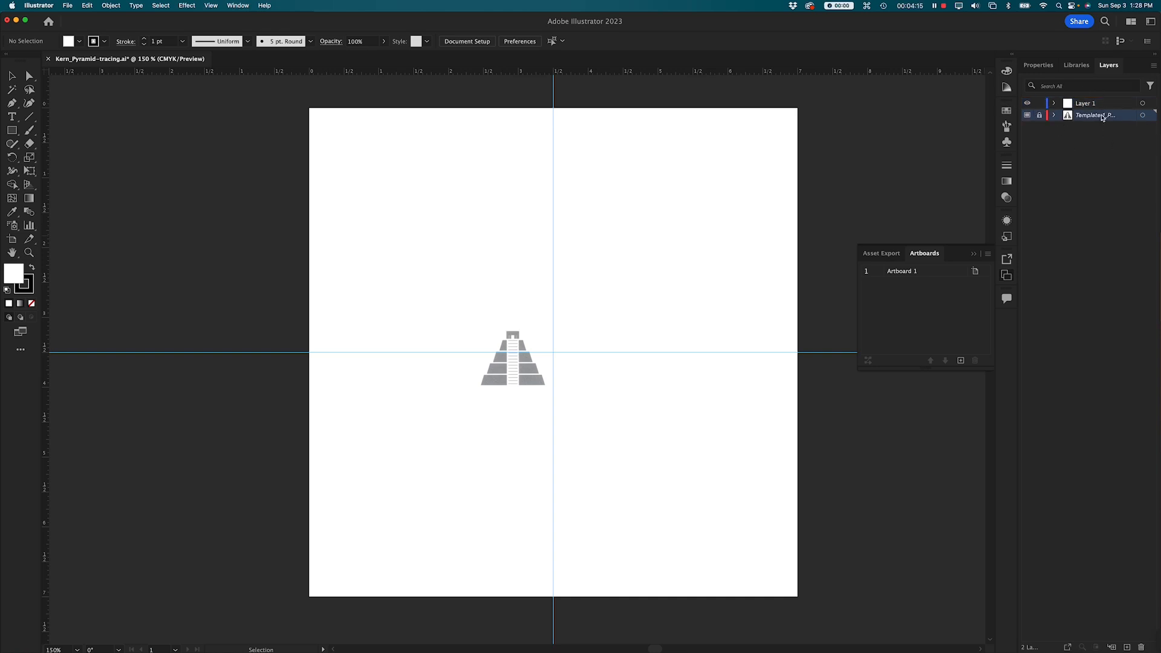
click(1039, 116)
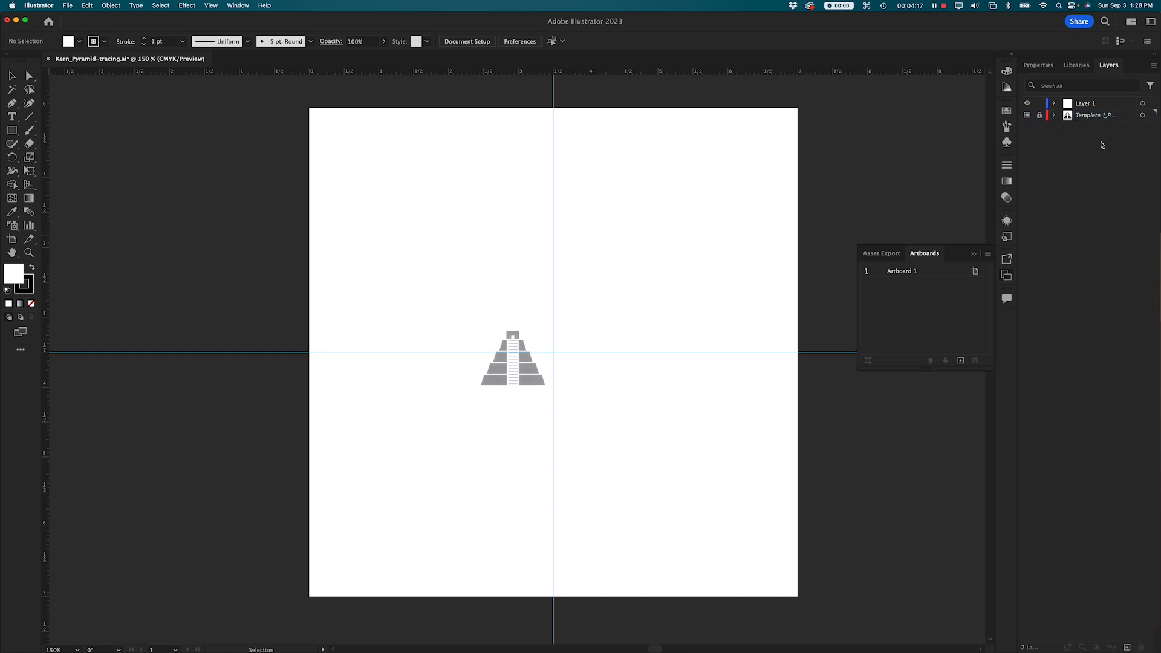
double_click(1084, 104)
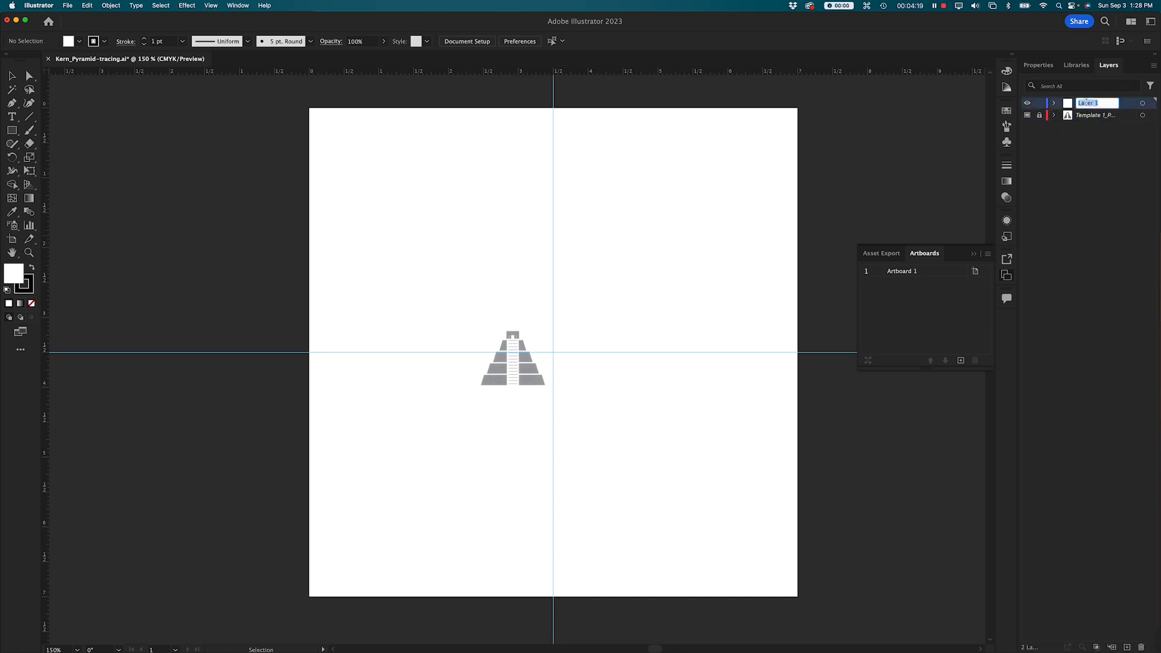
text(Artwork)
click(1072, 162)
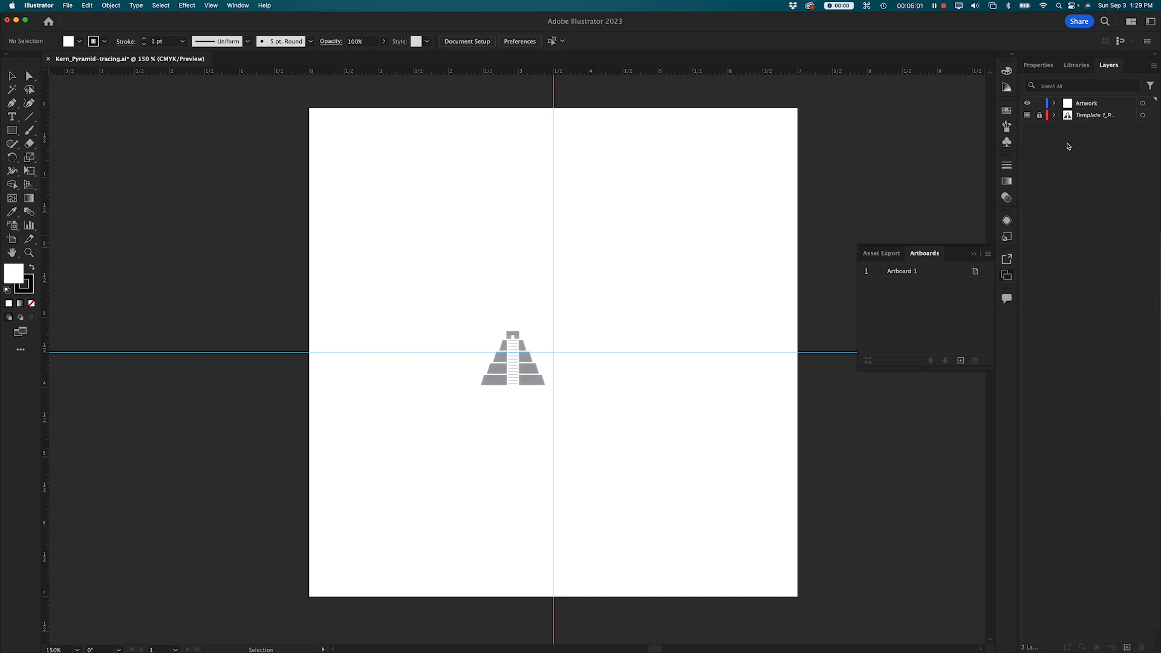
click(1087, 109)
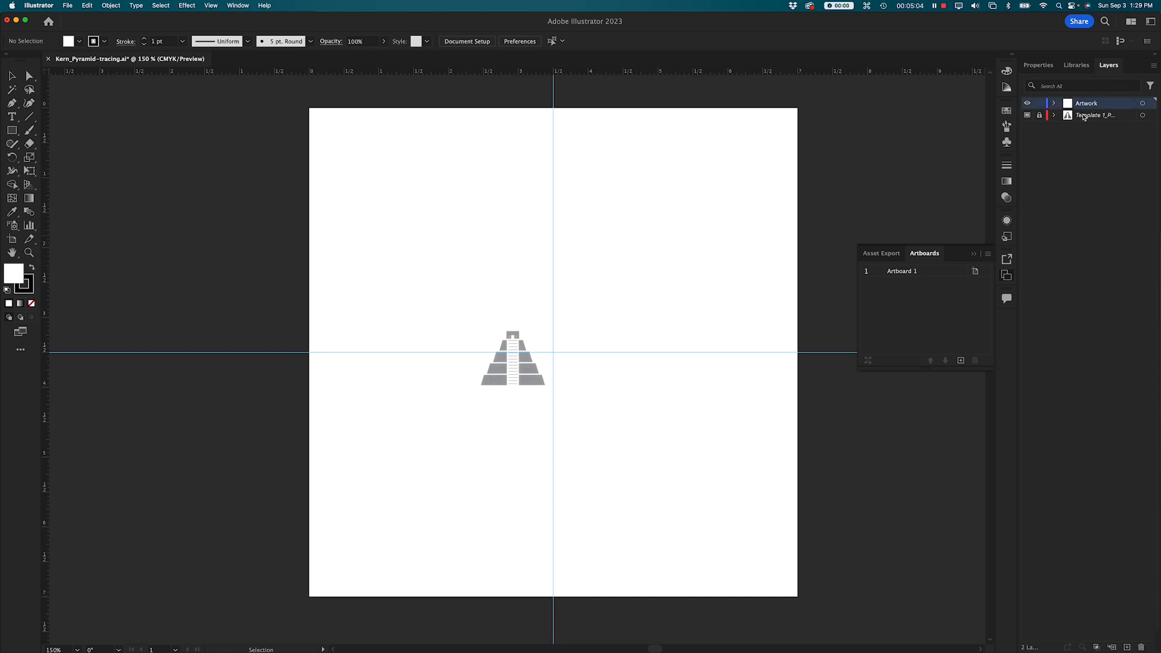
click(1083, 161)
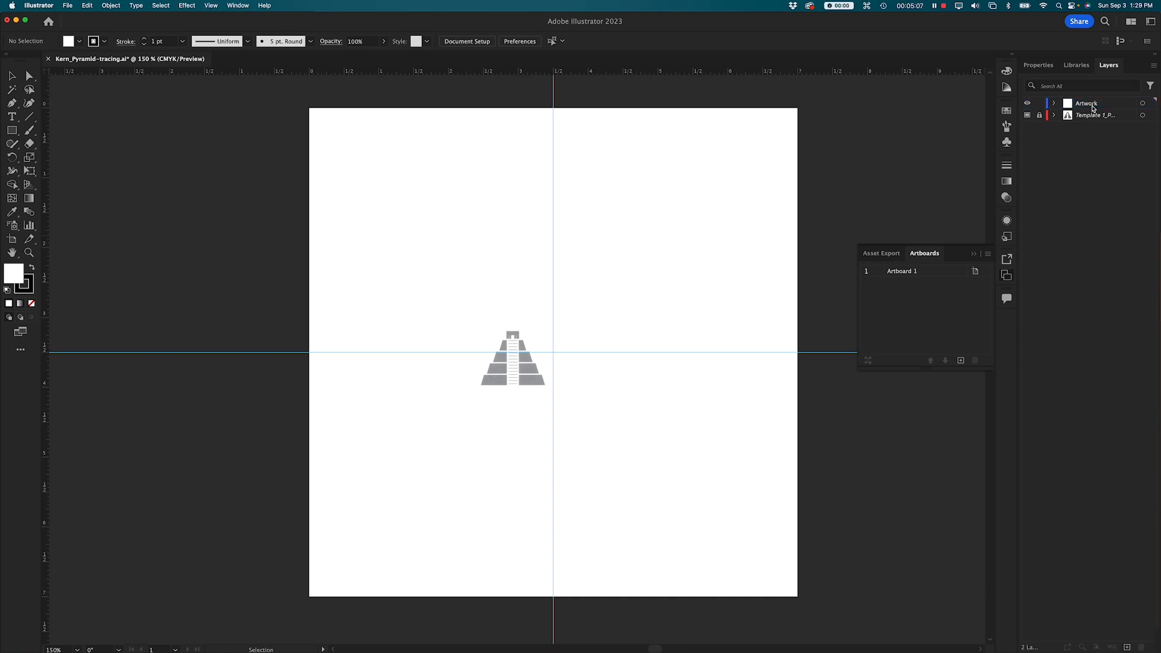
Unlock the template layer and move the pyramid image to the crossing guides, at X 3.5 in and Y about 3.47 in
click(1093, 108)
click(1039, 116)
click(1090, 125)
drag(519, 382, 558, 376)
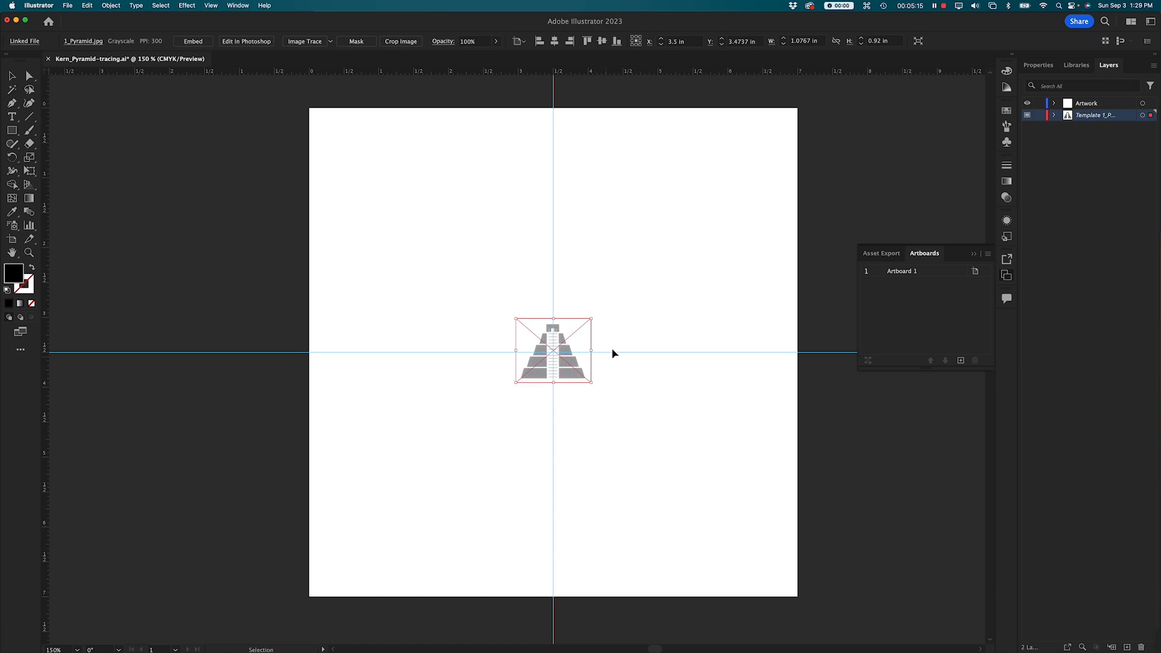
Scale the pyramid image proportionally from its centre to about 5.87 in wide and 5.02 in high
key(shift)
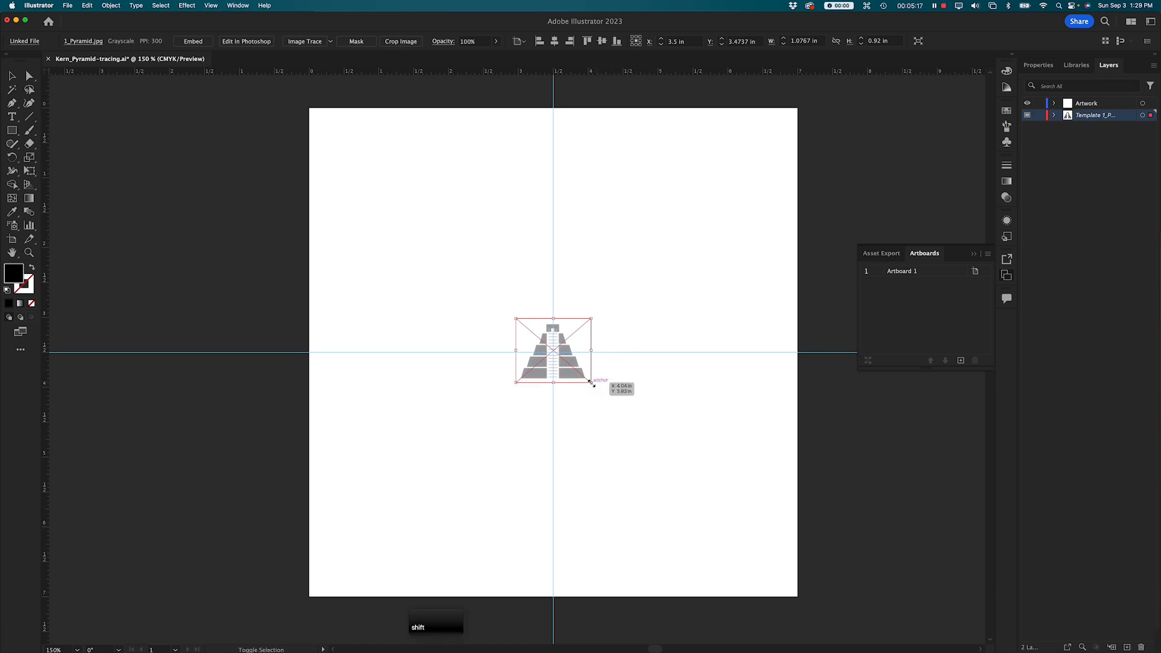
drag(592, 383, 759, 524)
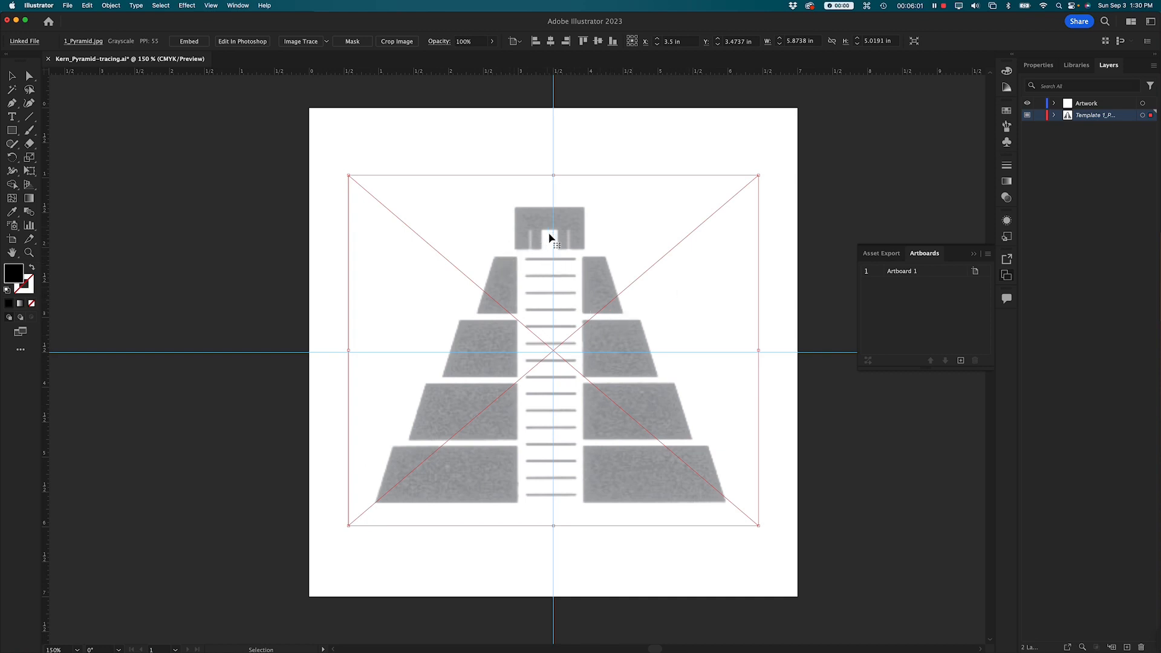
Nudge the pyramid image horizontally so its staircase is centred on the vertical guide, at X about 3.55 in
key(super+equal)
key(super+equal)
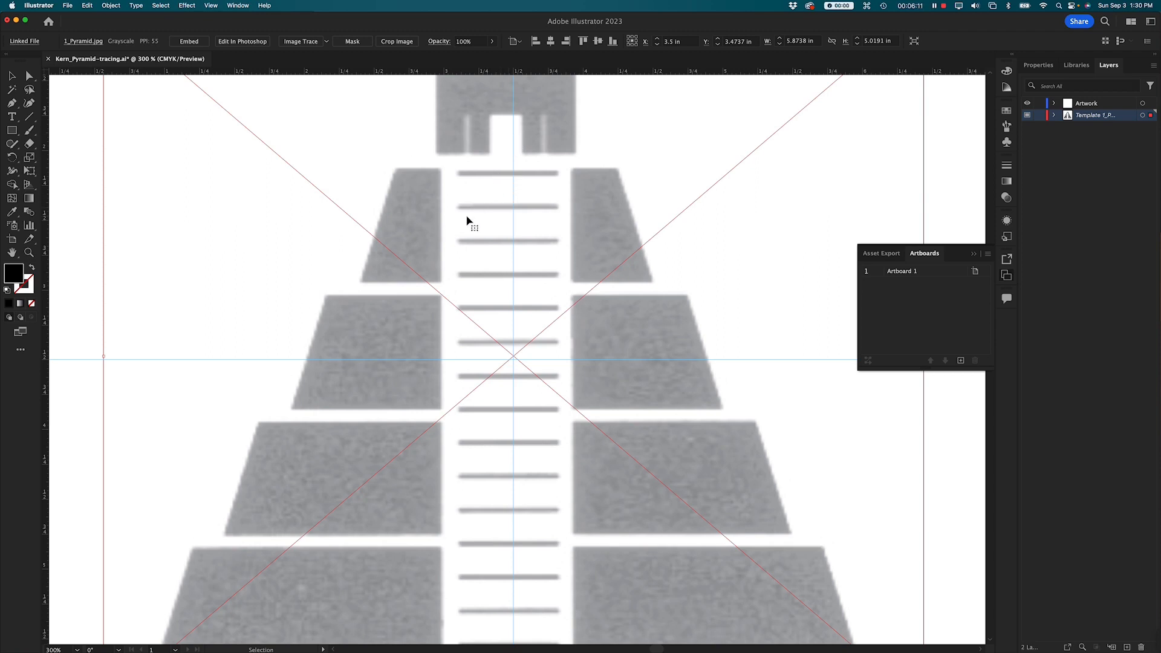
key(super)
drag(462, 216, 568, 327)
key(Right)
key(Right)
key(Right)
key(Right)
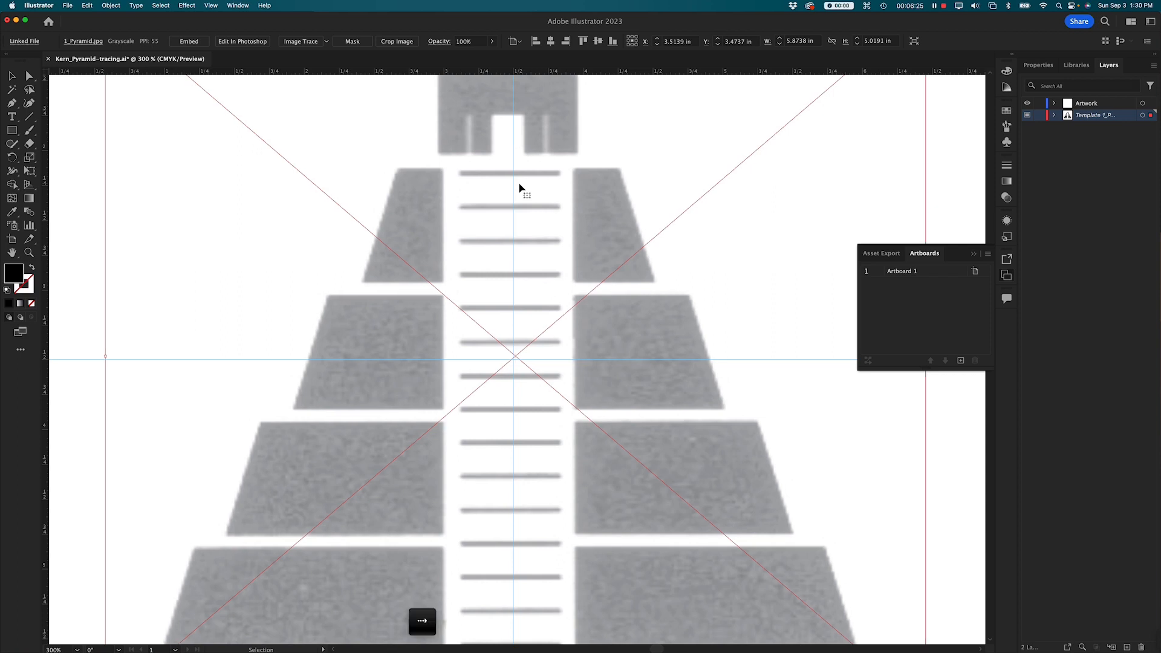
key(Left)
key(Left)
key(Left)
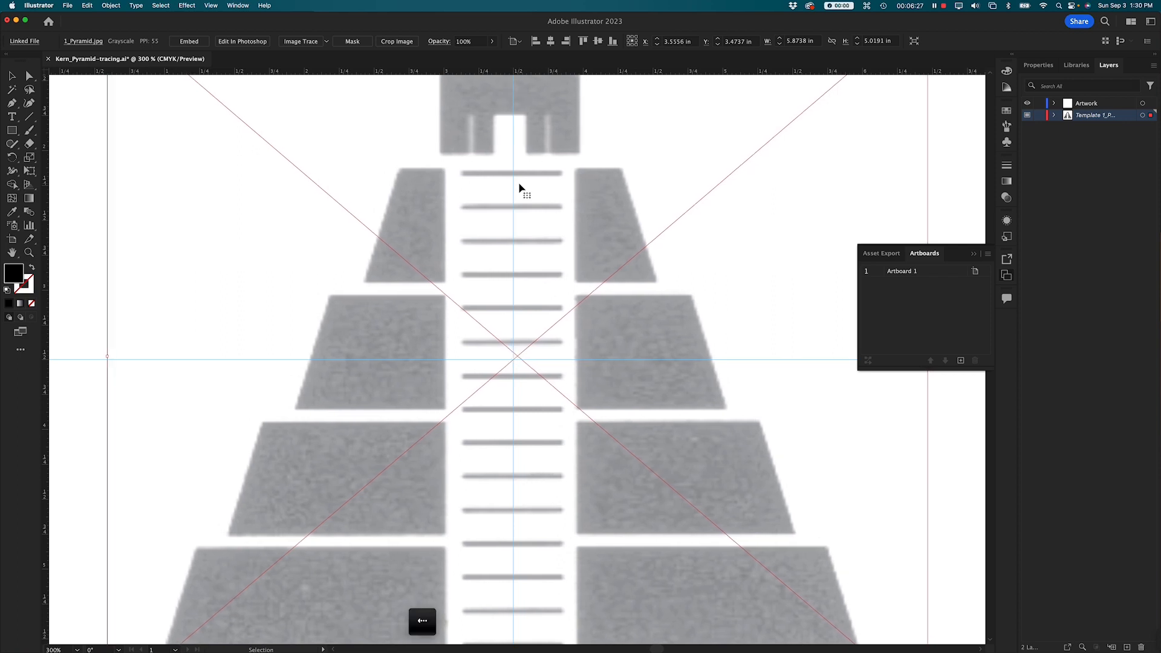
key(Right)
key(Right)
key(Right)
key(Right)
key(Left)
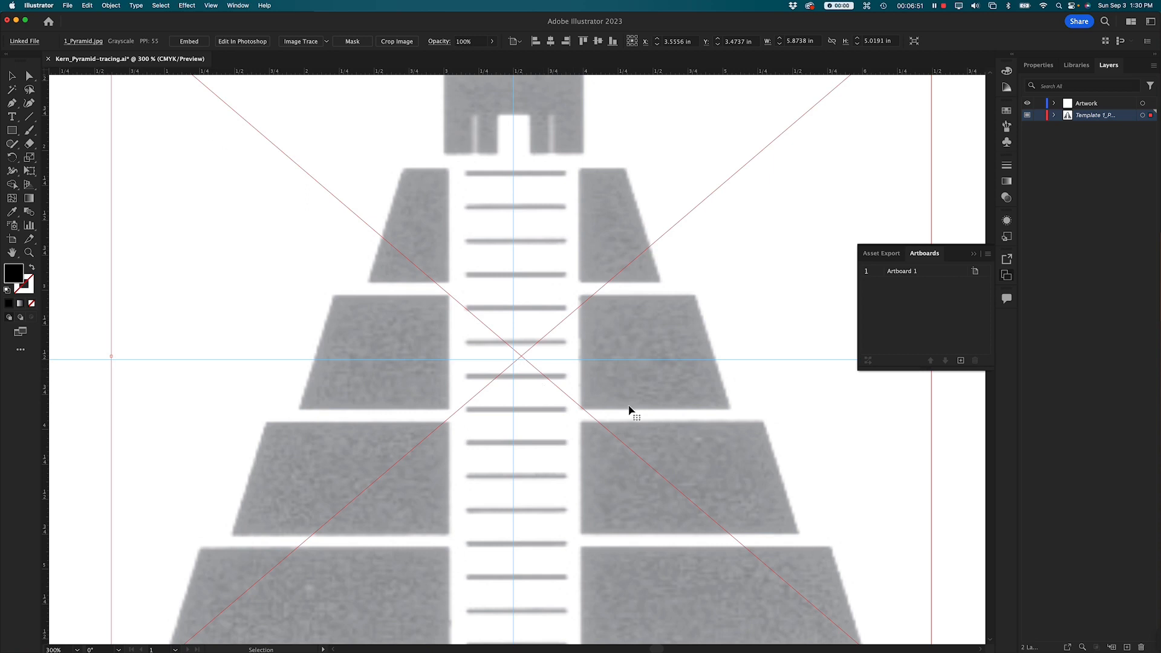
Lock the pyramid template layer
click(1088, 124)
click(1039, 114)
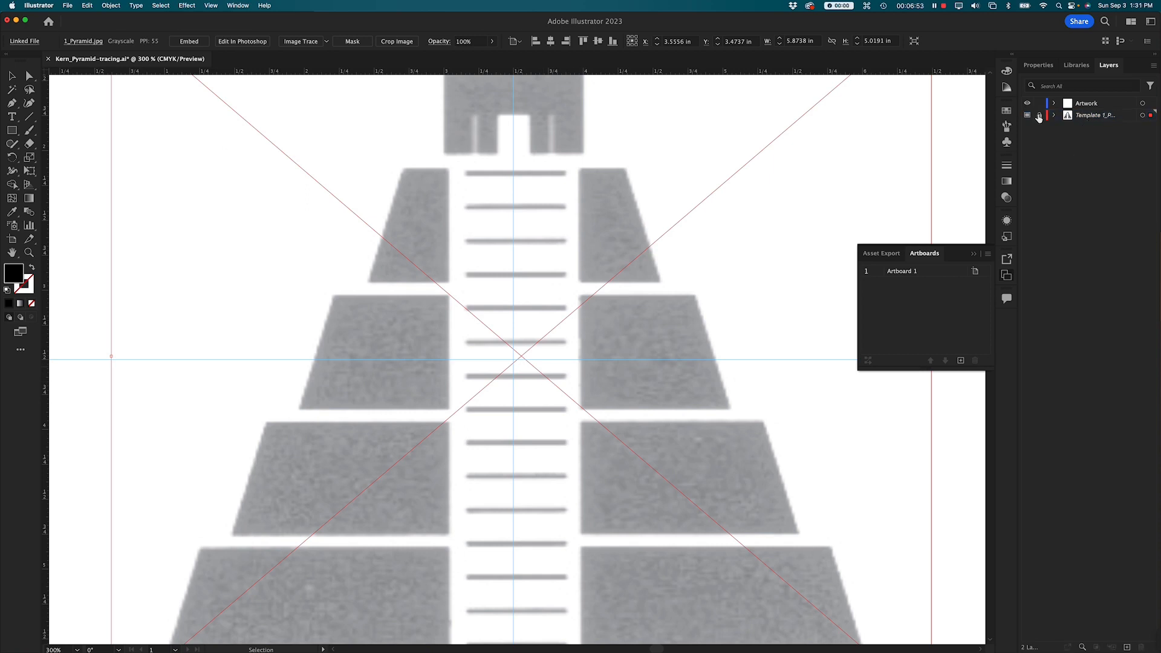
key(super+minus)
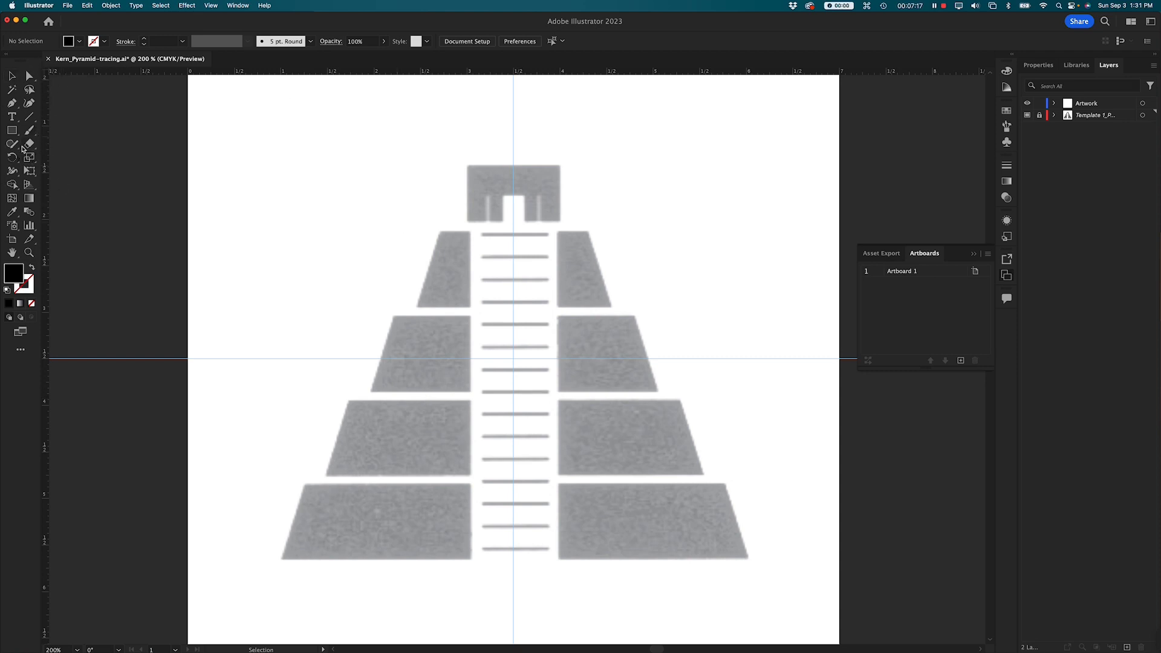
On the Artwork layer, draw a rectangle about 0.57 in wide and 0.84 in high over the pyramid's uppermost left block
click(12, 130)
click(1088, 103)
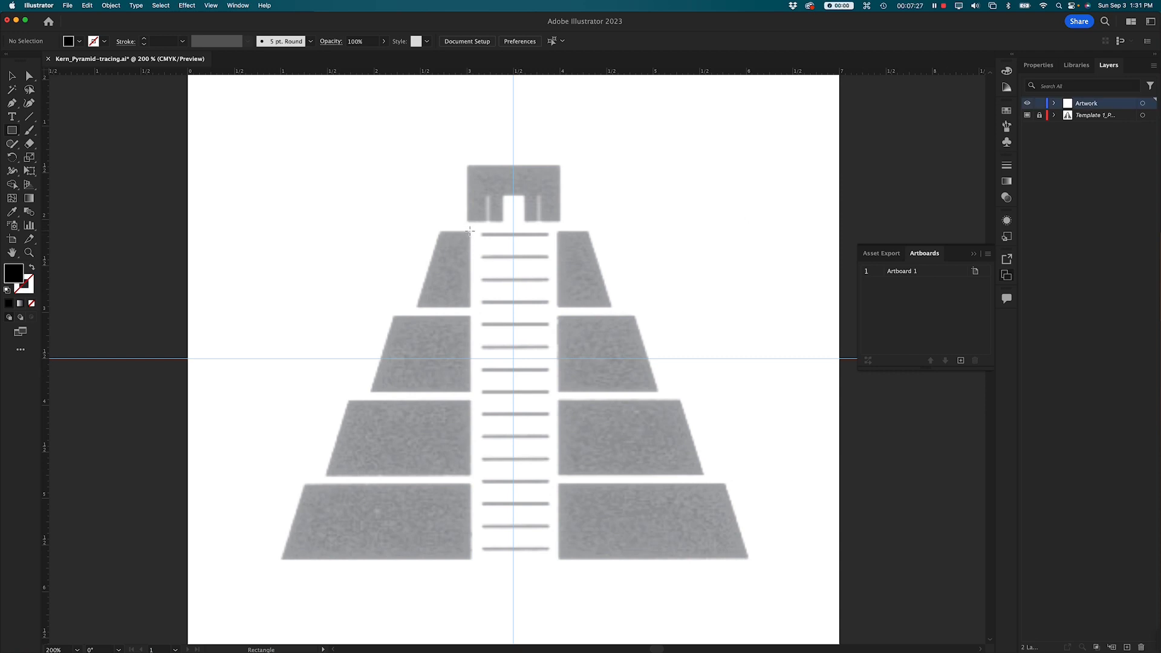
drag(470, 231, 416, 309)
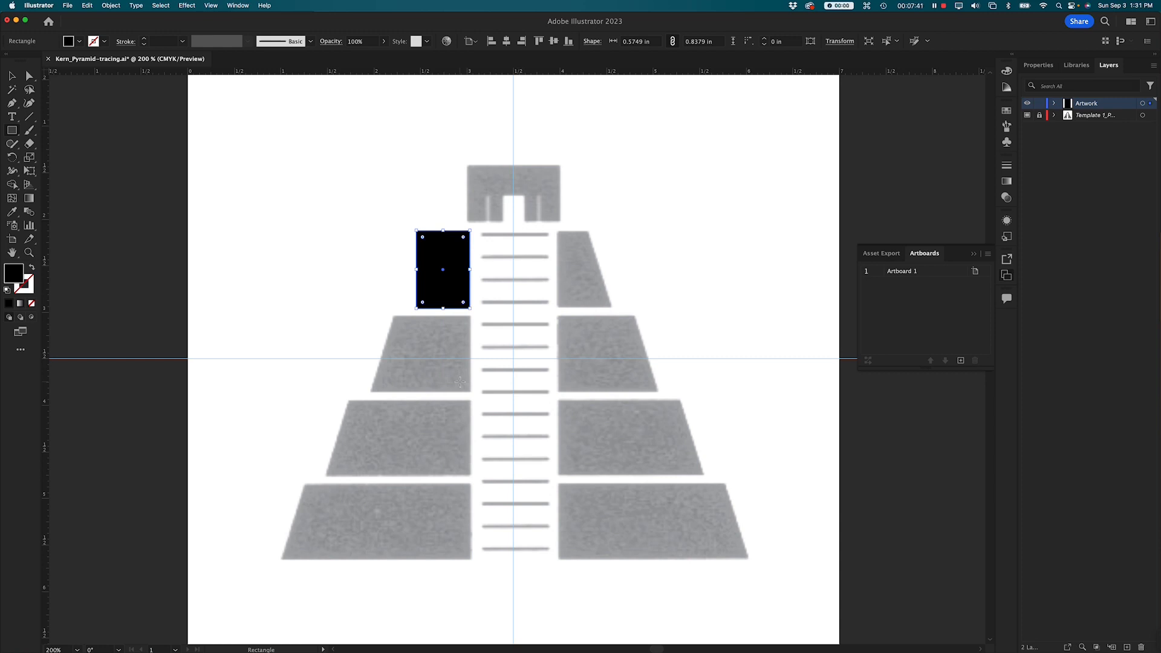
Select the black rectangle and switch the document to Outline view
click(13, 76)
click(351, 284)
click(439, 271)
click(327, 290)
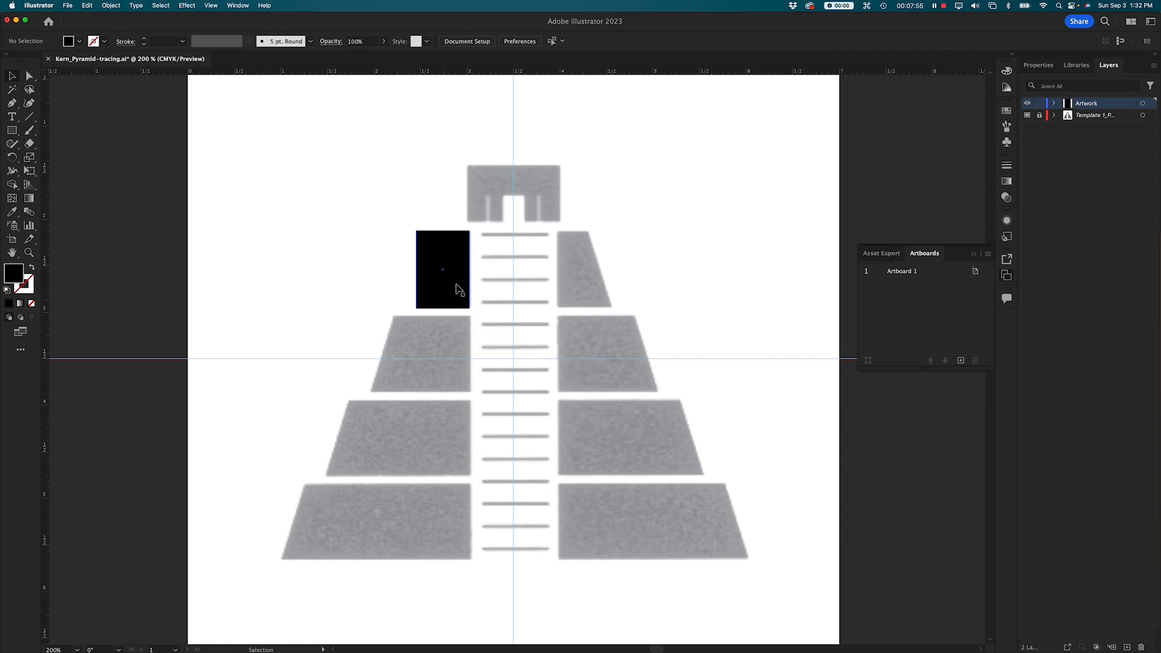
click(455, 270)
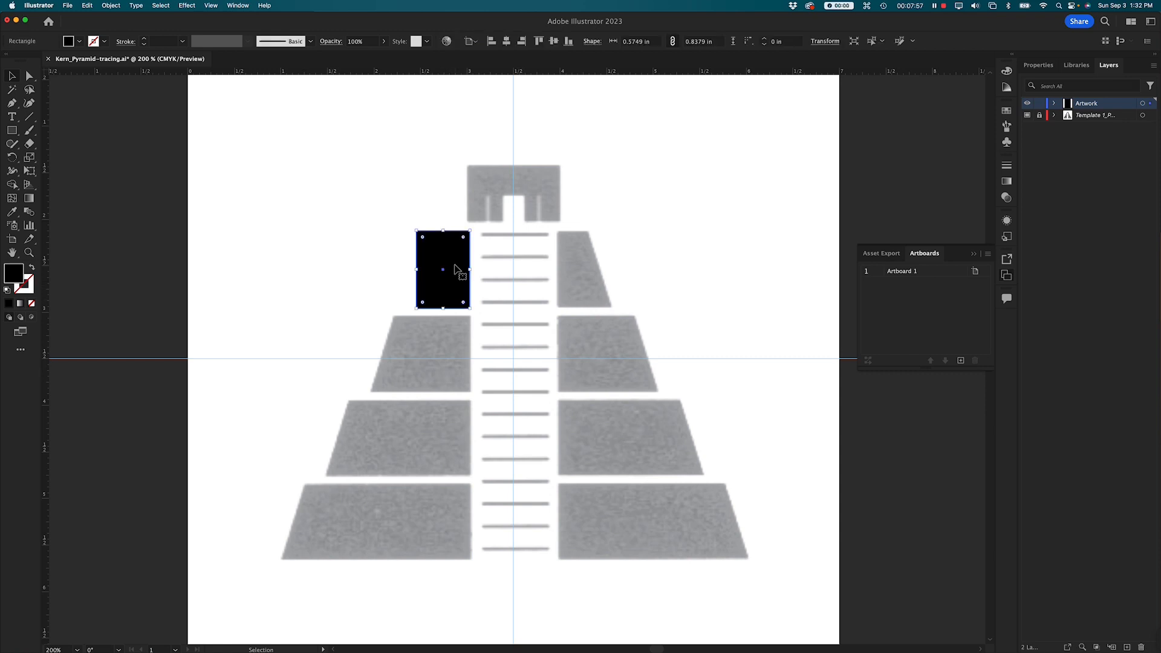
key(super+equal)
key(super+equal)
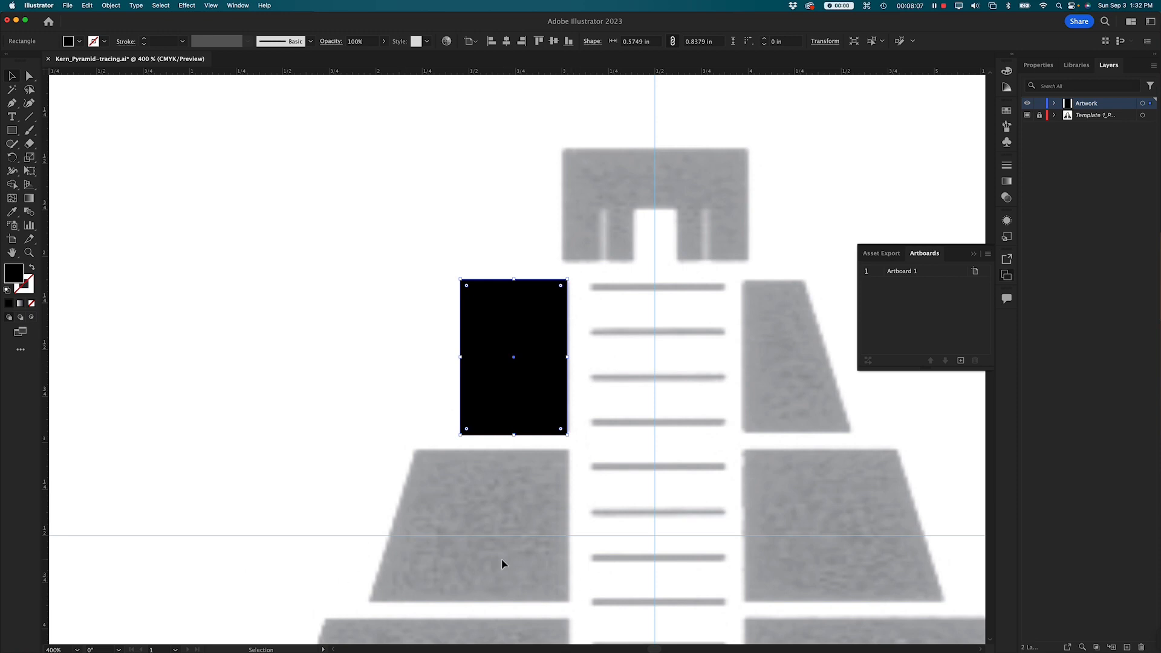
click(378, 381)
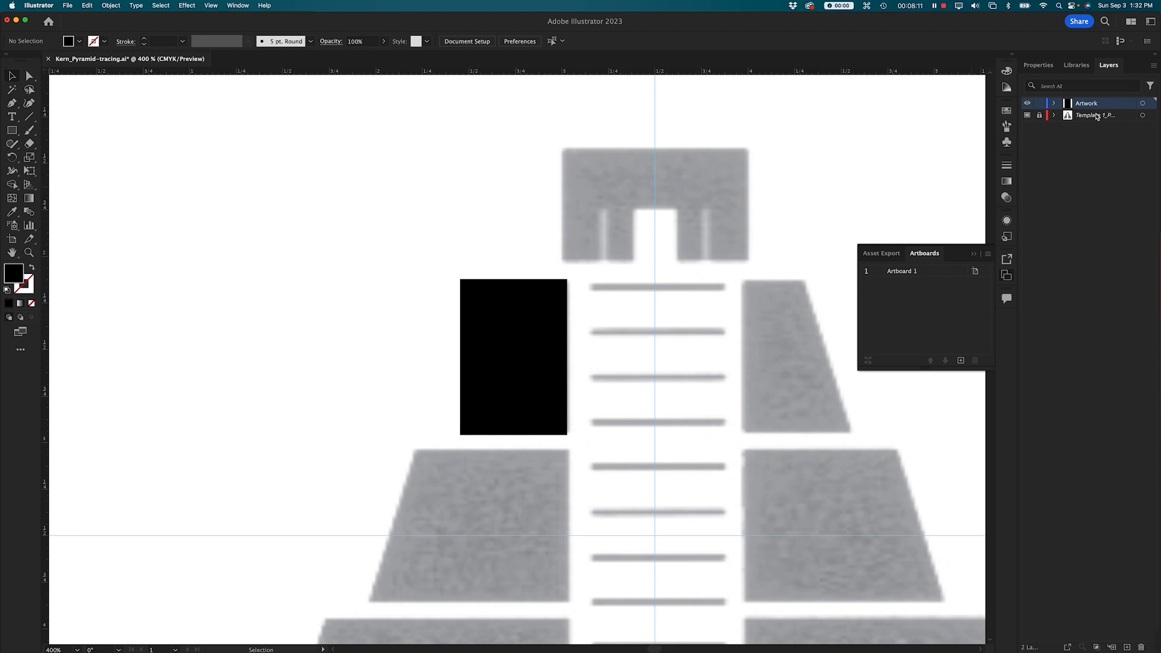
click(525, 312)
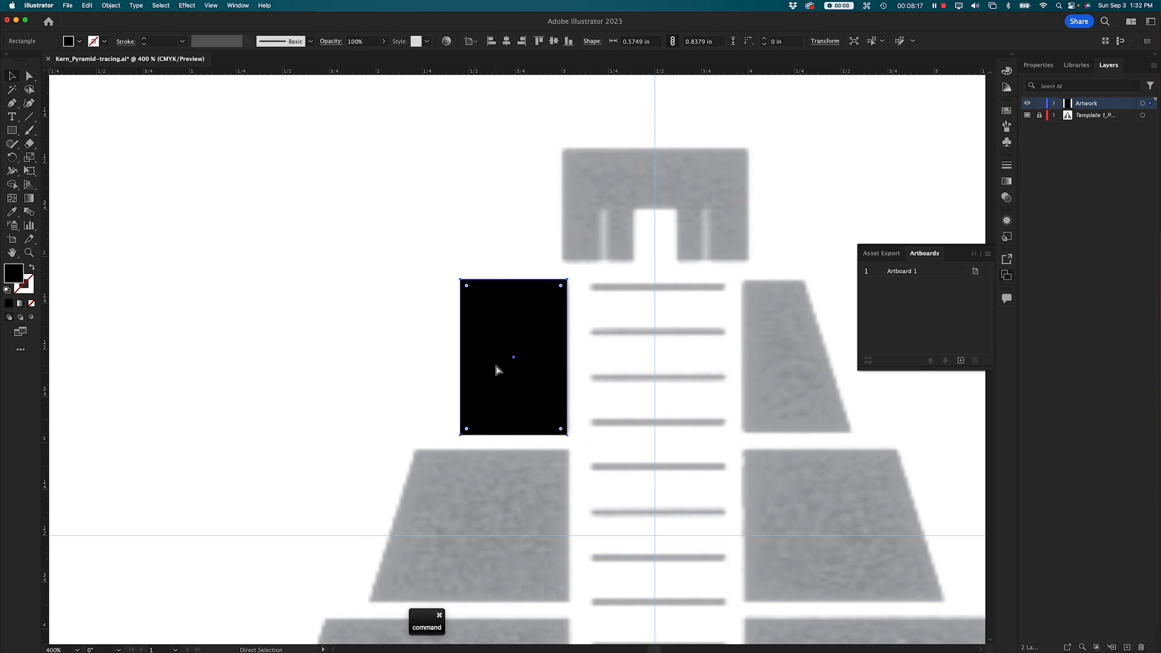
key(super+y)
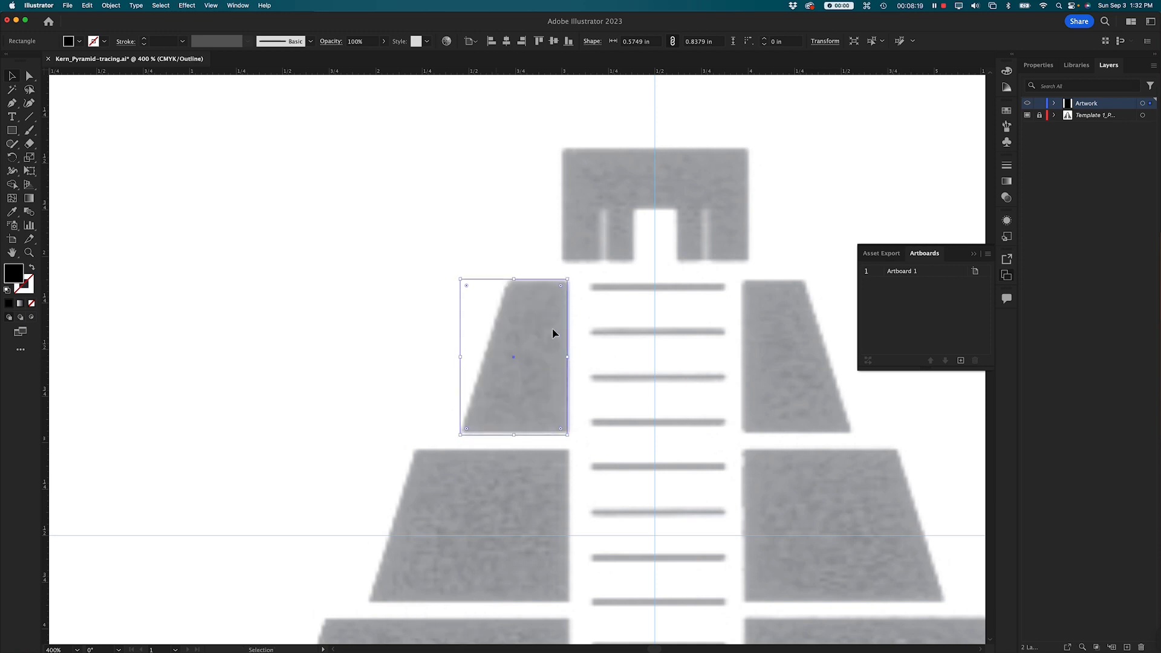
Adjust the rectangle's bottom and top edges to match the template block, making it about 0.81 in high
click(448, 314)
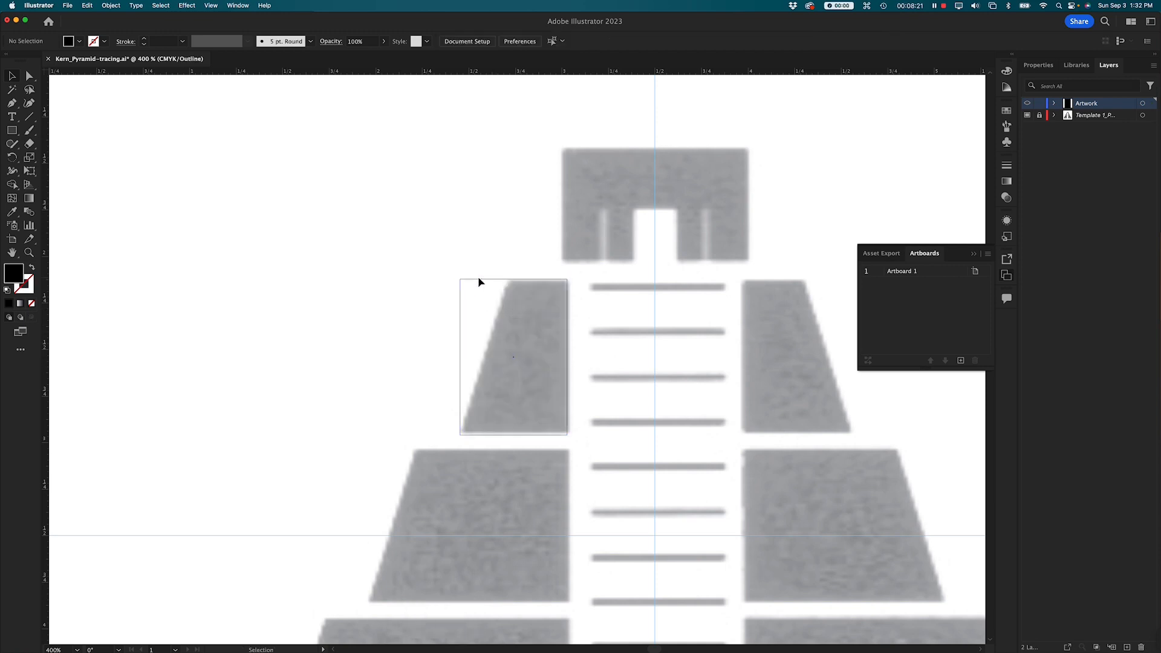
click(479, 279)
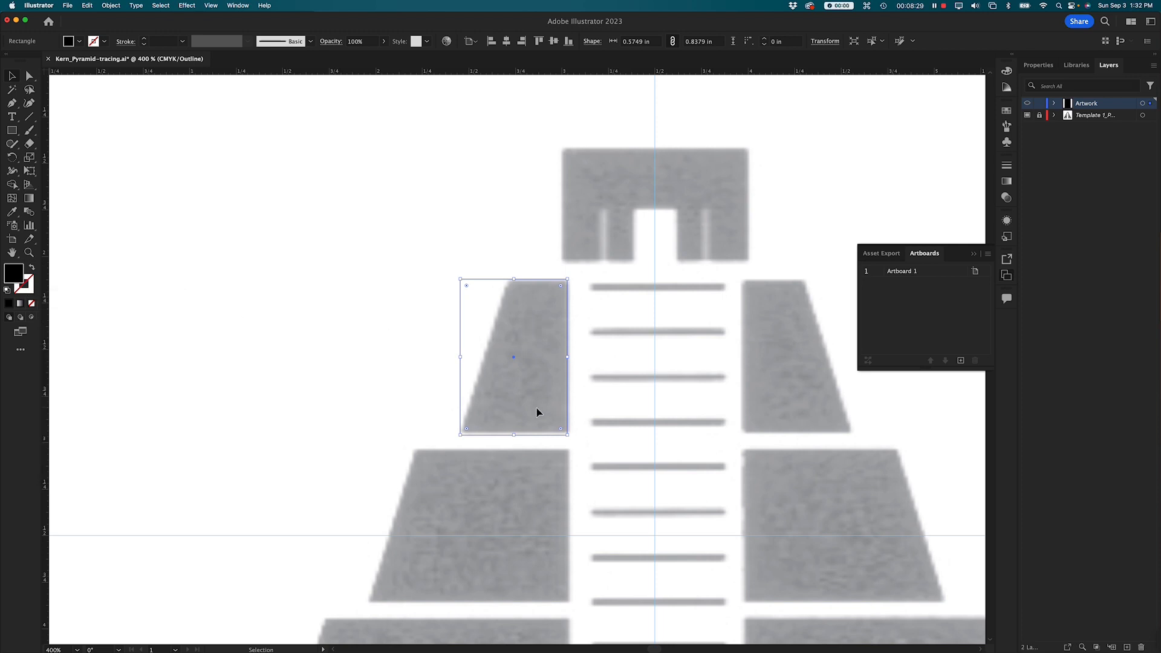
drag(515, 435, 514, 432)
drag(513, 281, 513, 282)
click(333, 306)
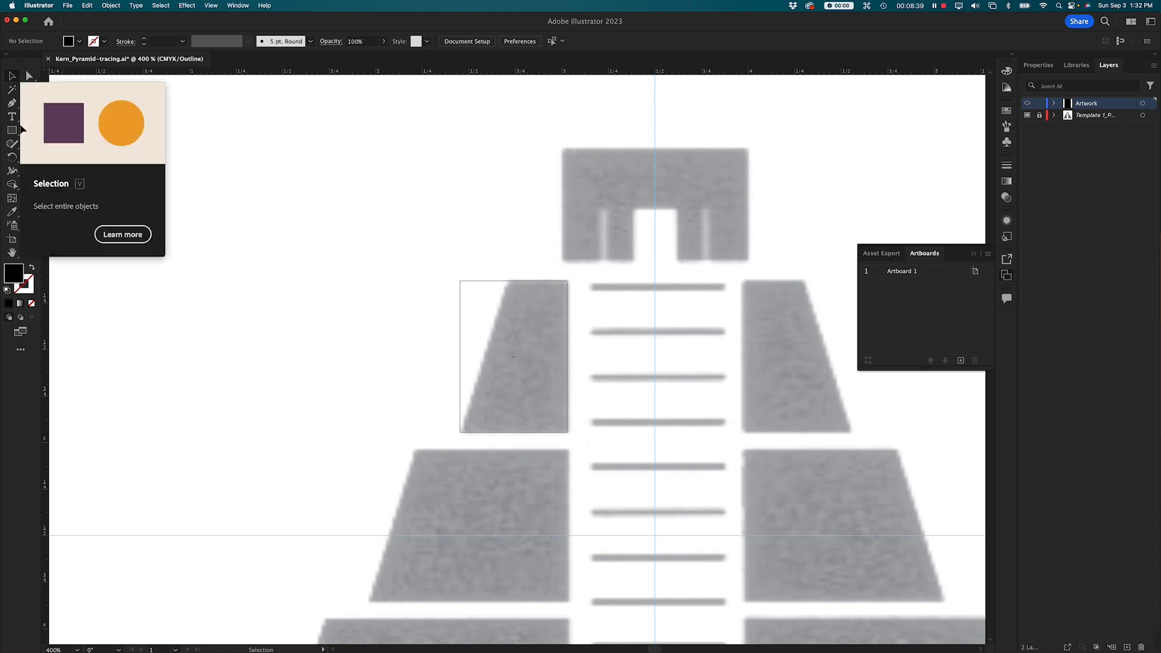
Move only the rectangle's upper-left anchor point horizontally inward about 0.25 in to match the block's slanted side
click(29, 76)
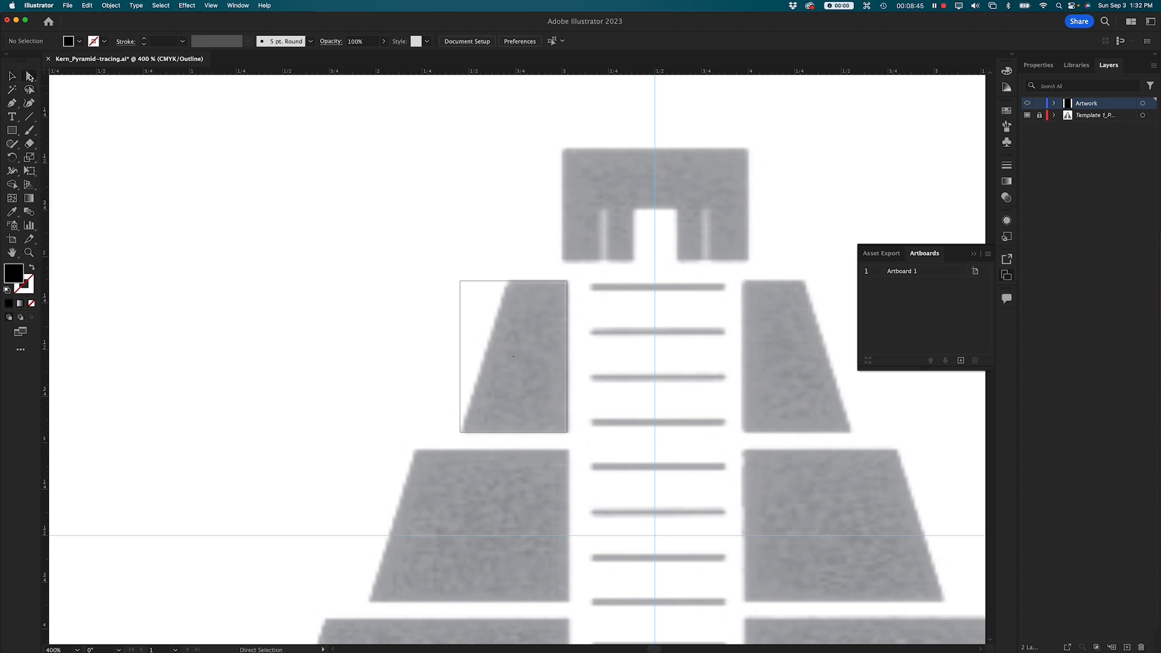
click(460, 282)
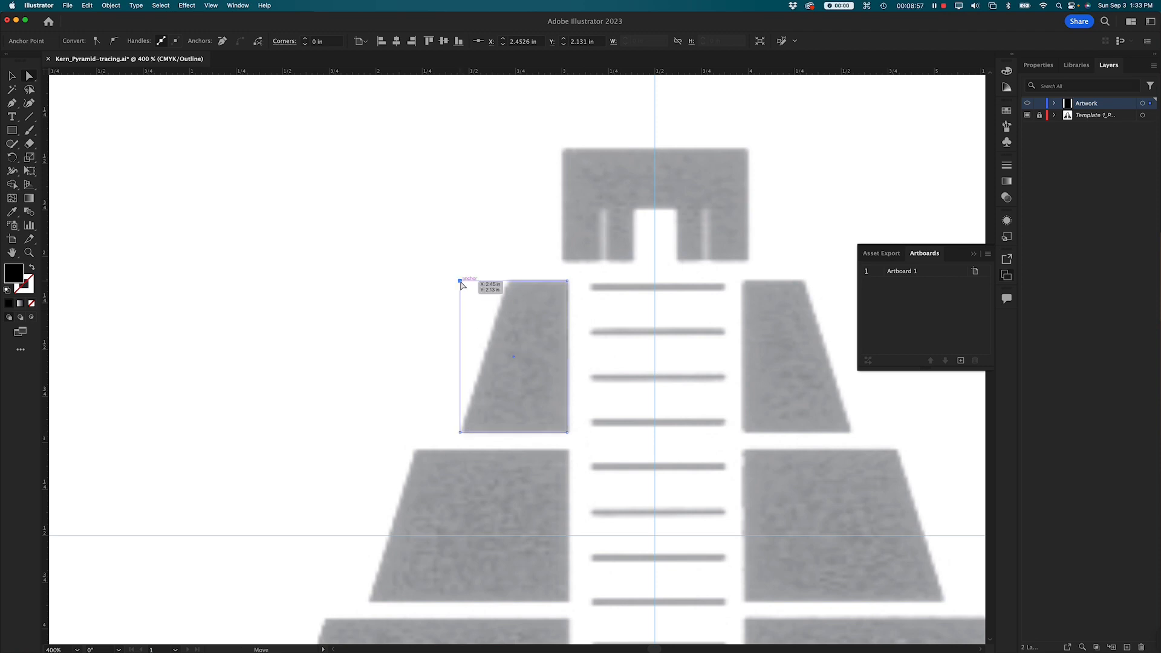
key(shift)
drag(461, 282, 508, 282)
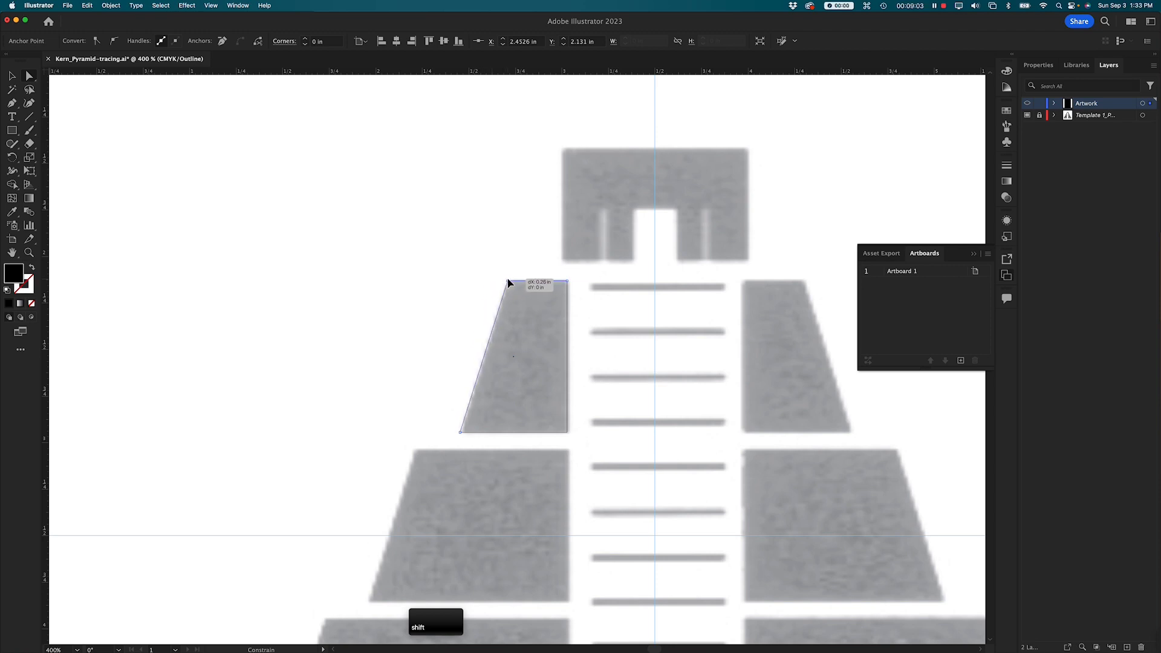
drag(508, 283, 507, 282)
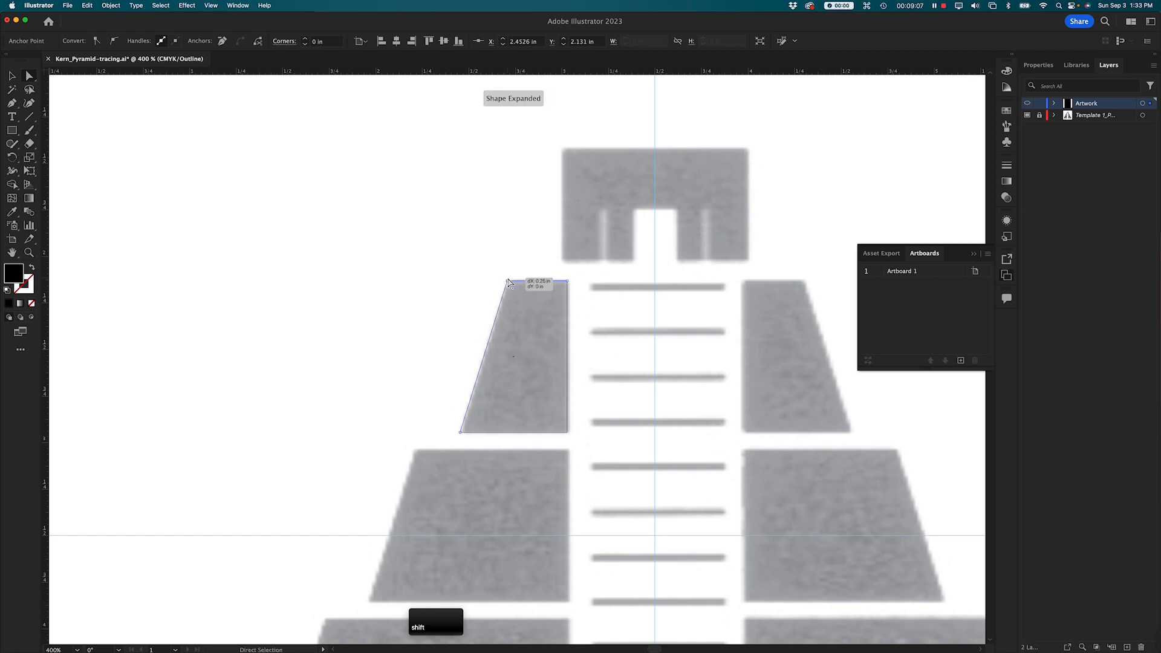
click(425, 325)
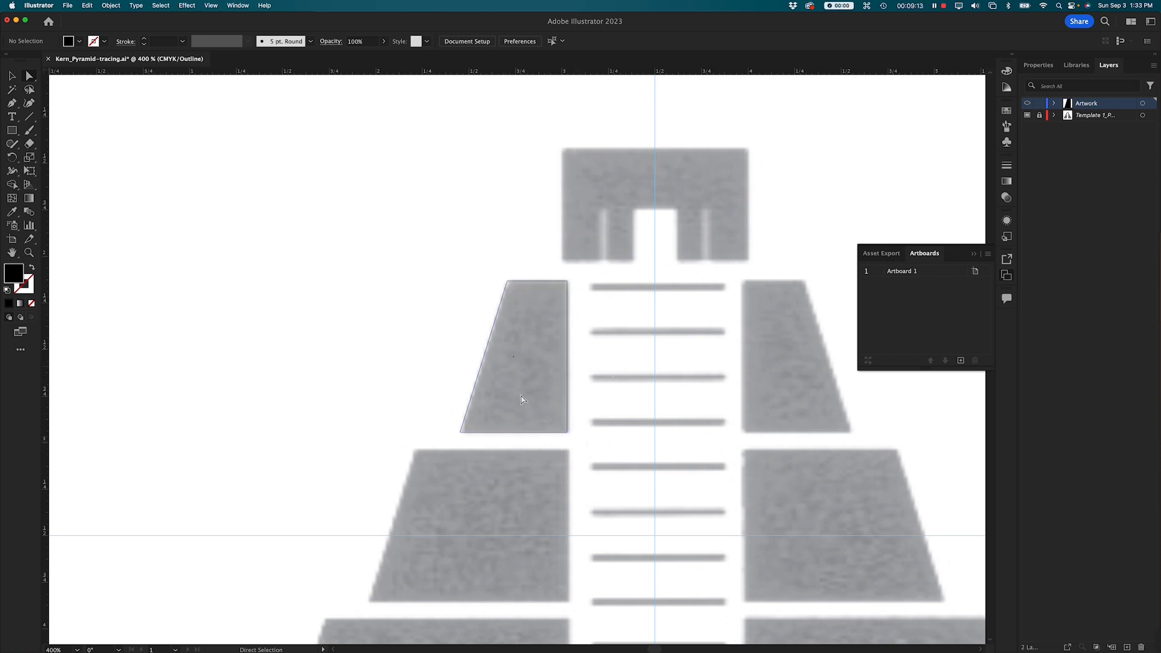
Check the traced block's fill in Preview, and return to Outline view
click(13, 77)
key(space)
drag(501, 554, 484, 454)
key(super+y)
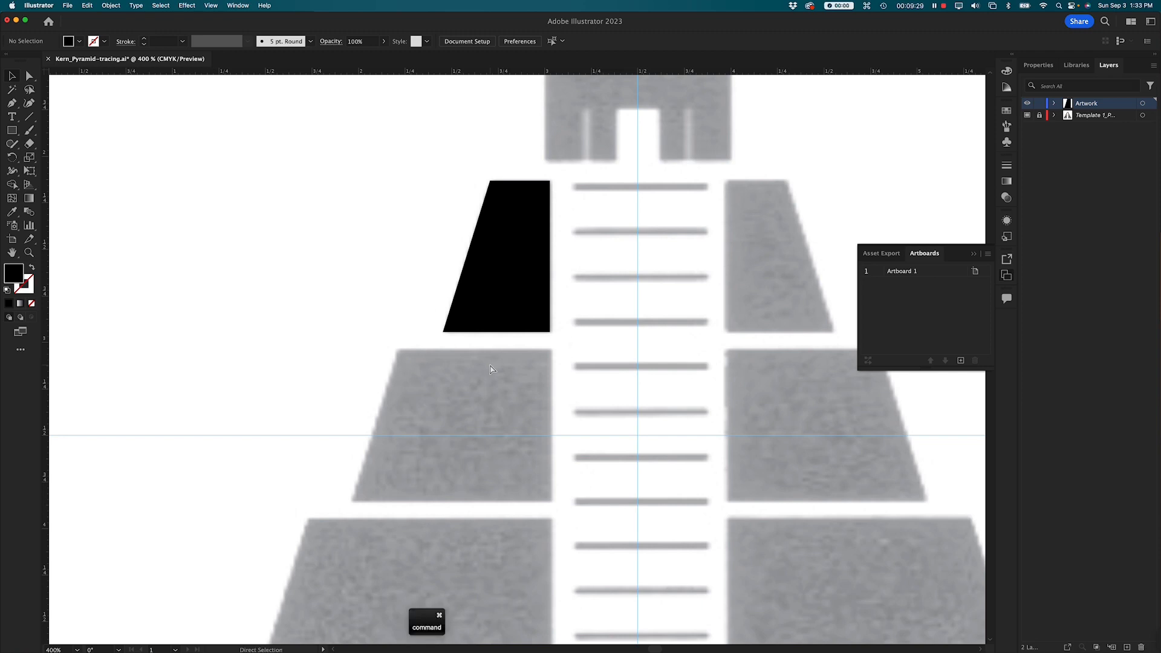
key(super+y)
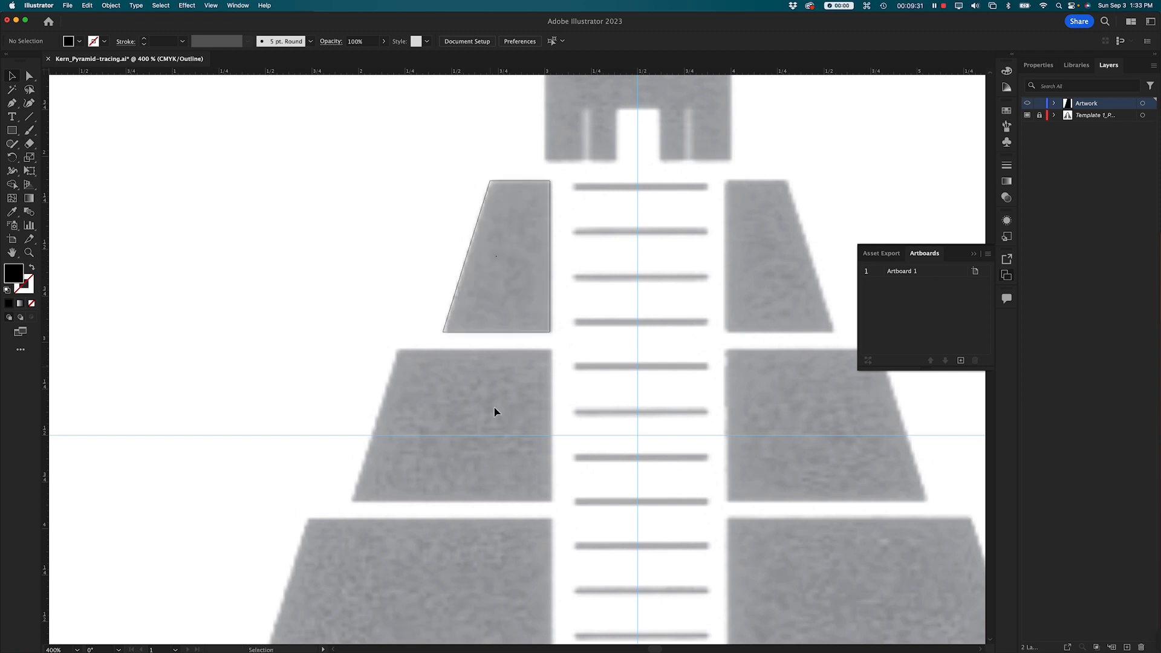
Copy the traced block, paste it in front, and move the copy straight down onto the second-tier left block
drag(510, 469, 509, 366)
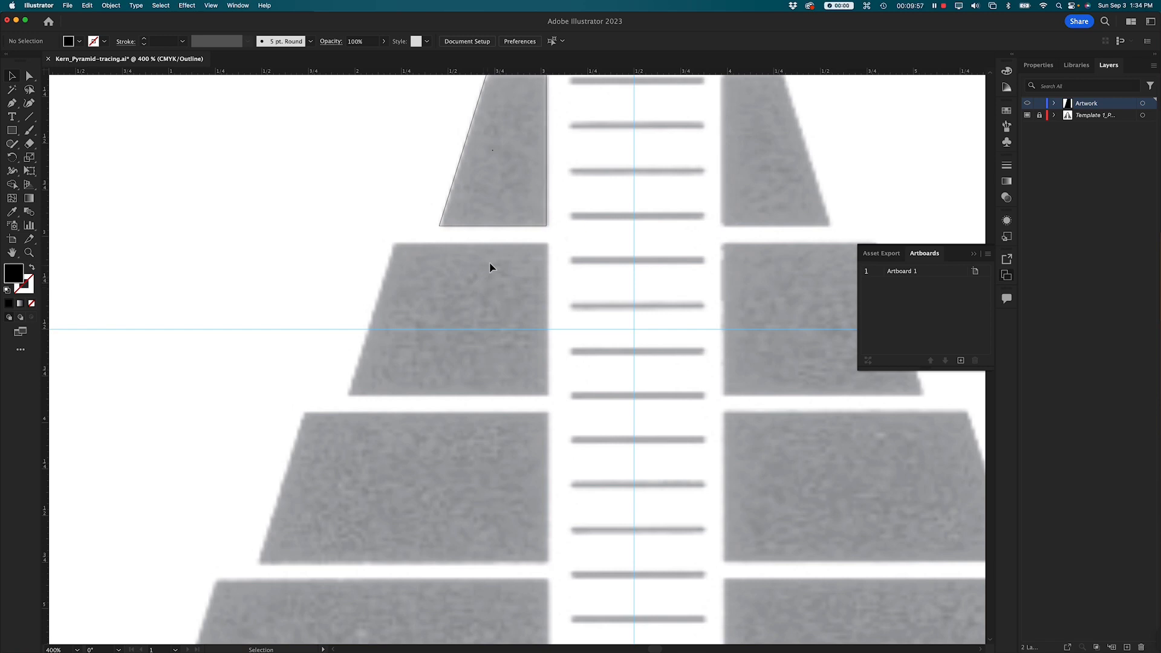
click(493, 227)
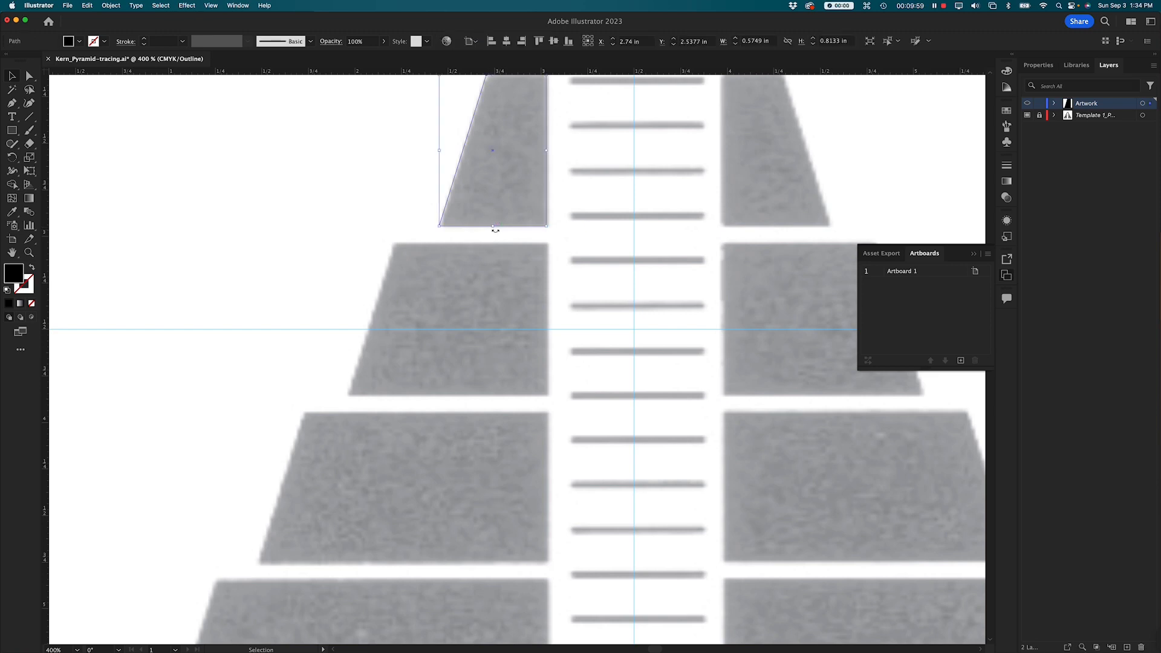
click(88, 6)
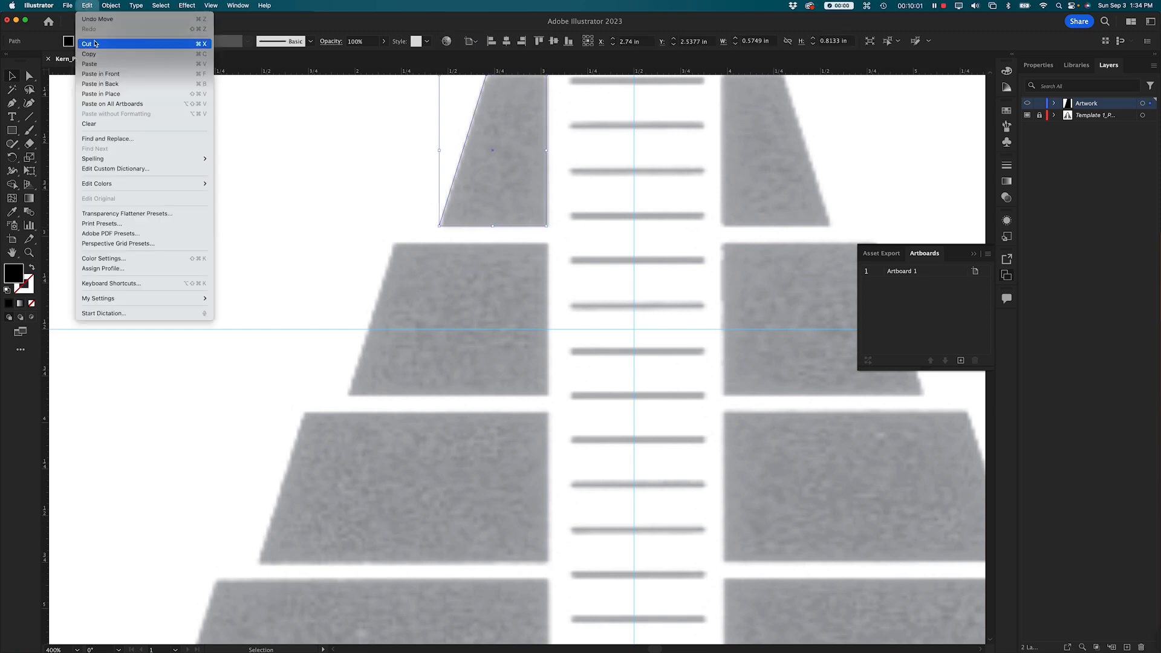
click(96, 55)
click(87, 5)
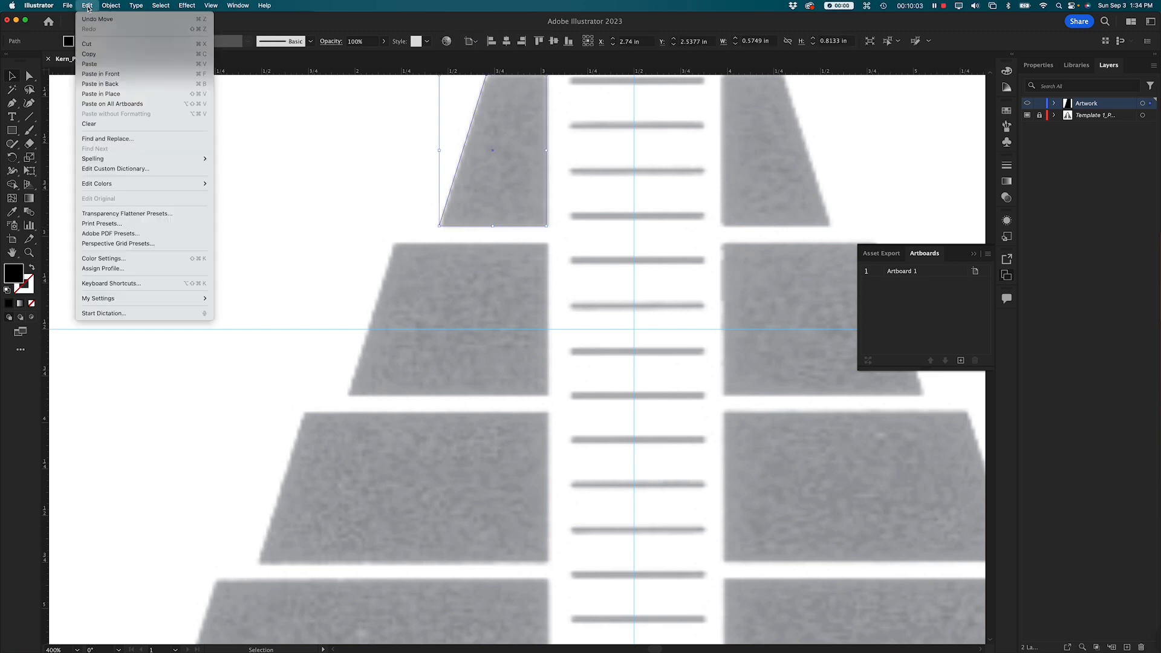
click(104, 76)
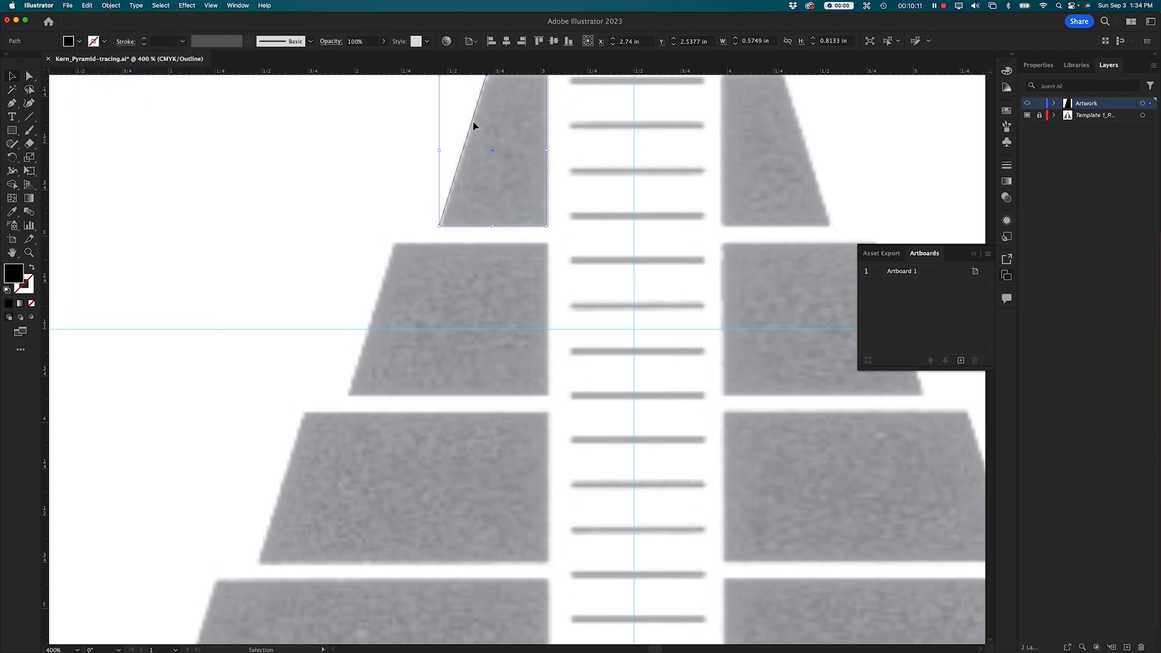
click(506, 236)
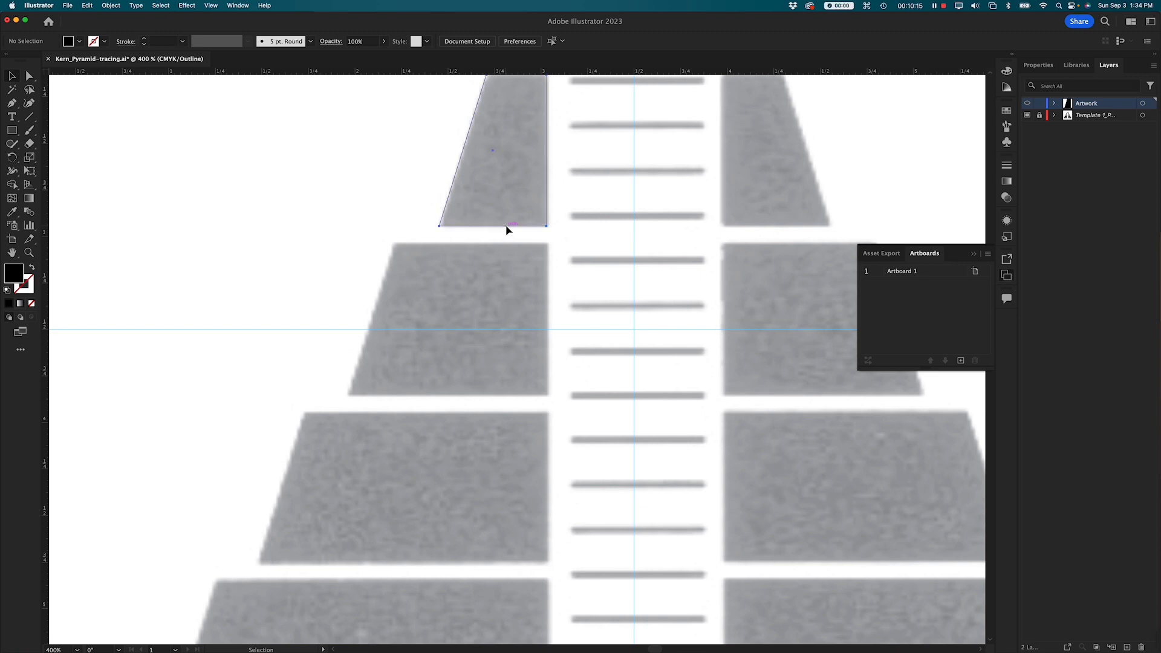
drag(505, 228, 505, 398)
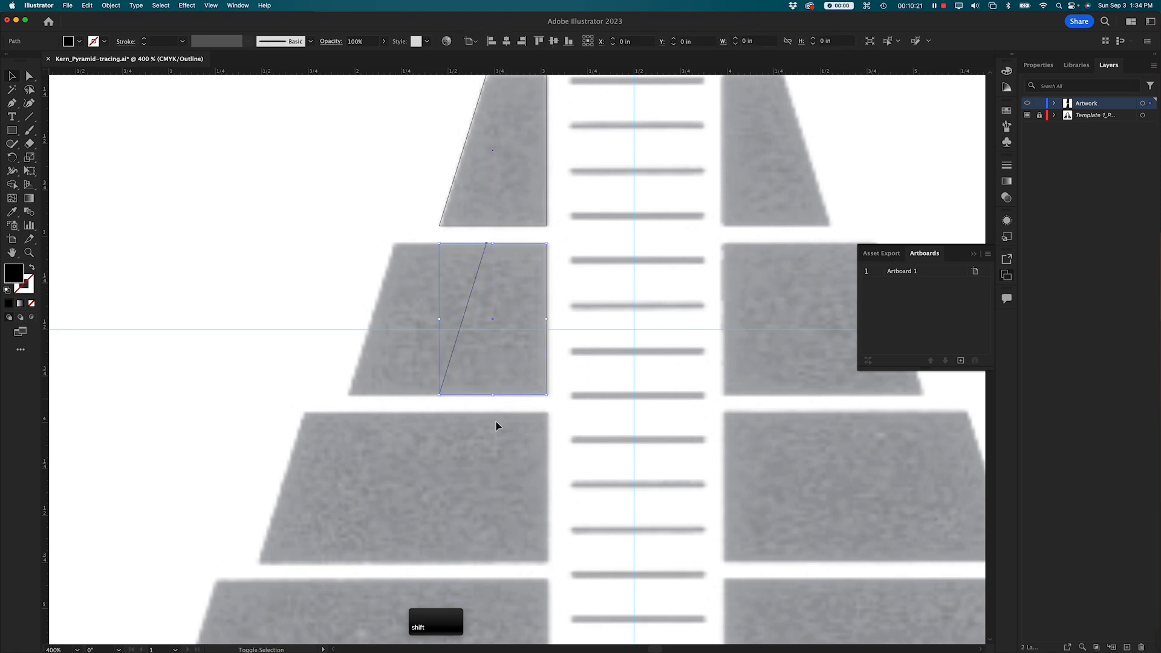
Move the copy's two left anchor points horizontally outward together to the slanted edge of the second-tier left block
click(334, 371)
key(space)
drag(415, 447, 422, 358)
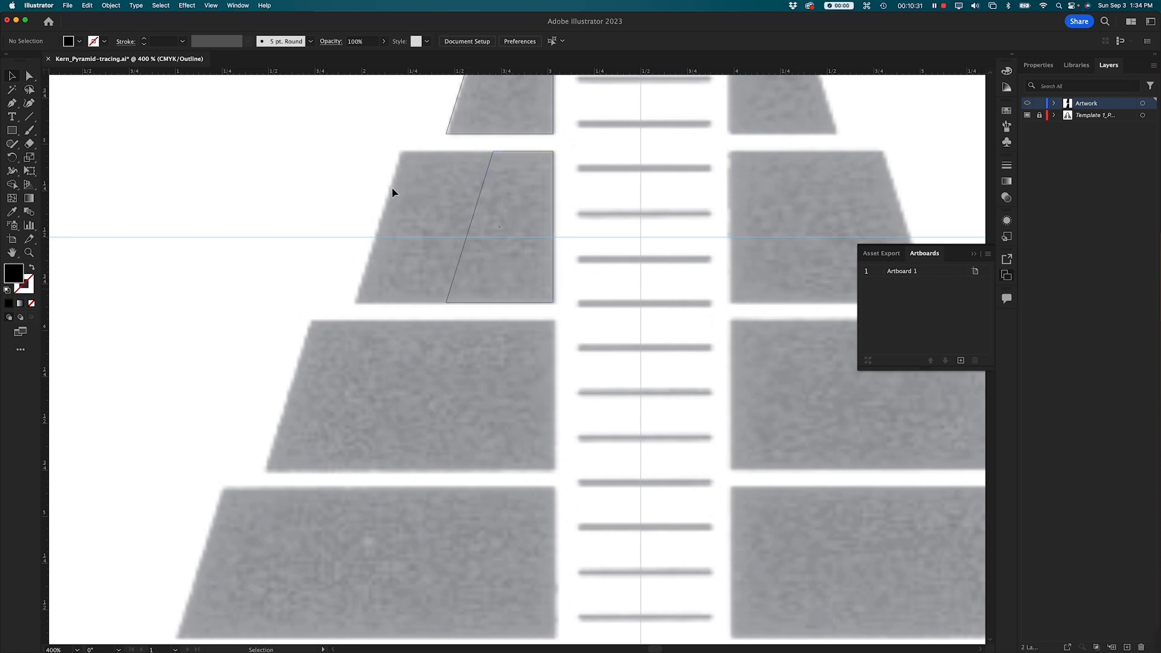
click(30, 76)
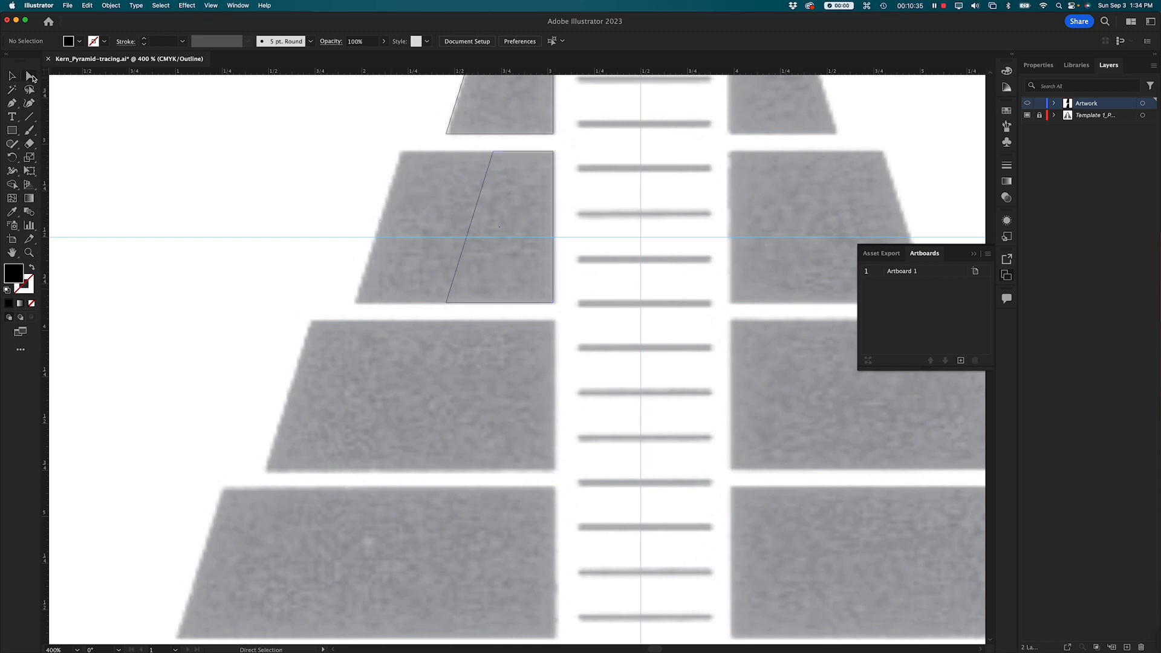
click(494, 152)
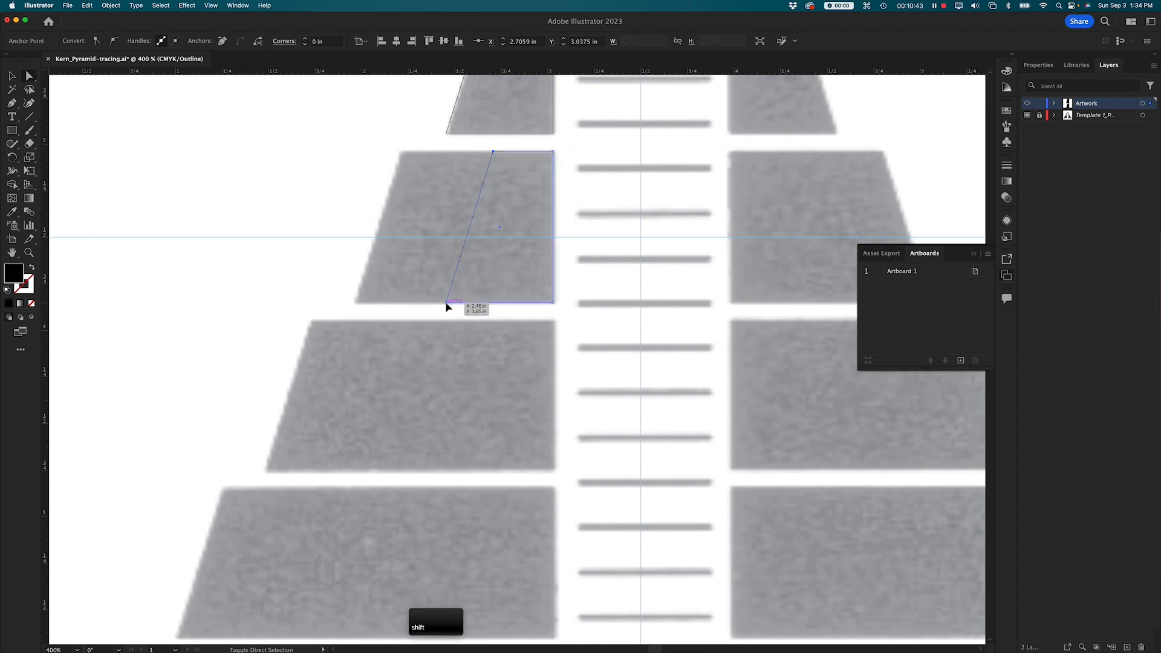
drag(446, 303, 355, 315)
click(233, 253)
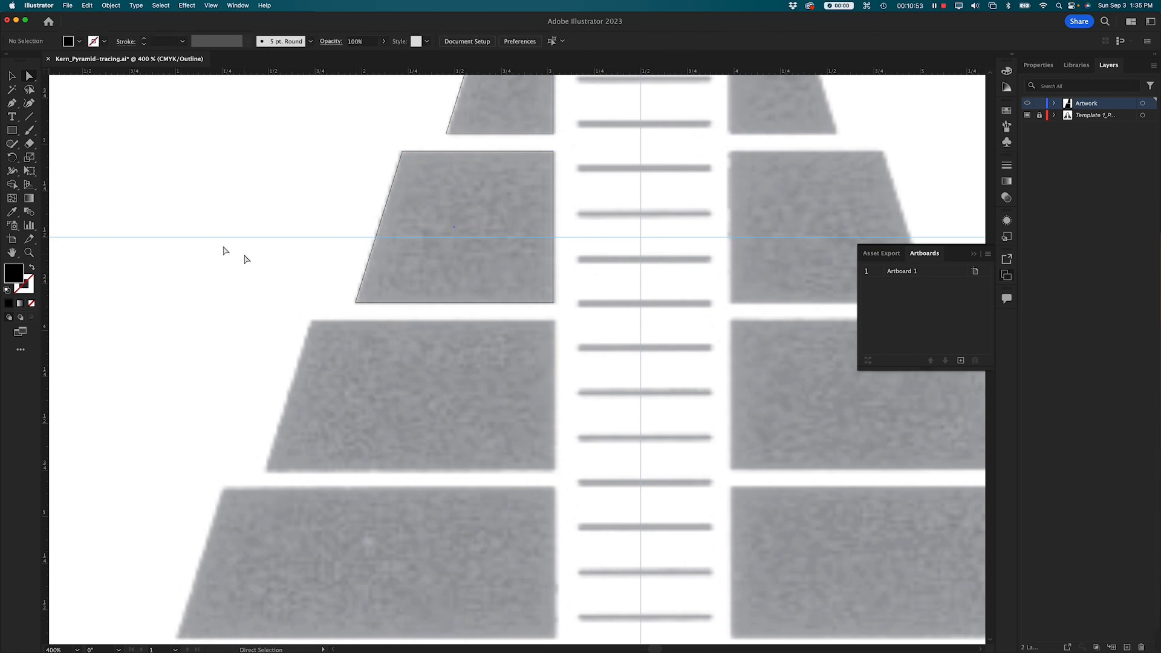
Check the fill of the two traced left blocks in Preview, and return to Outline view
key(super+y)
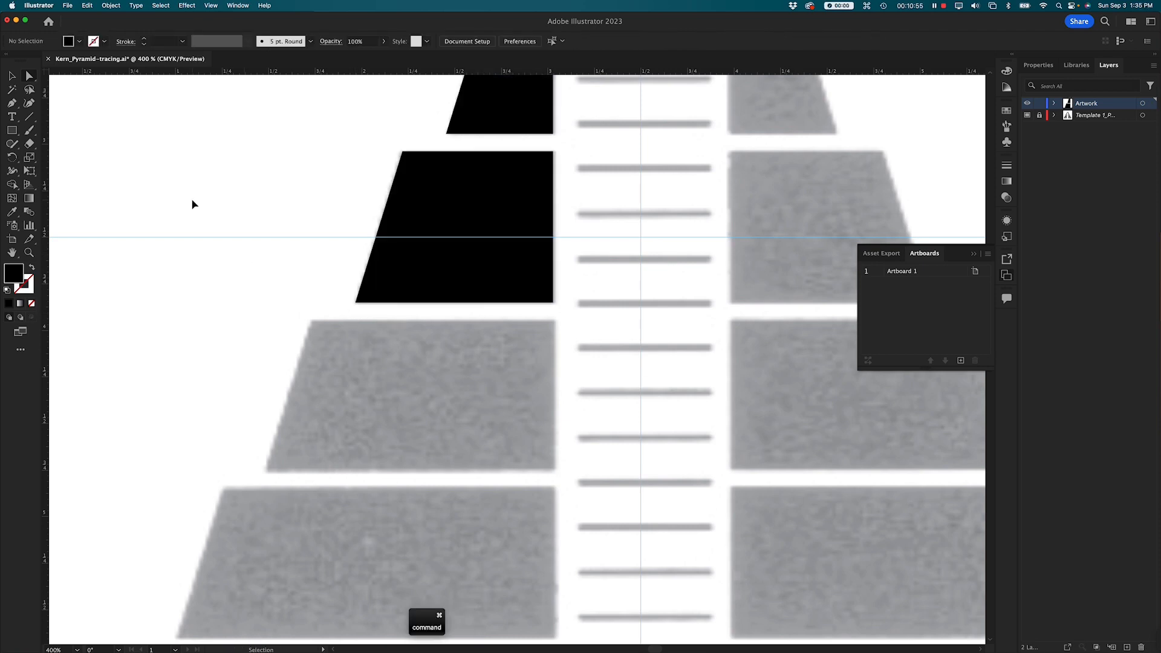
key(super+y)
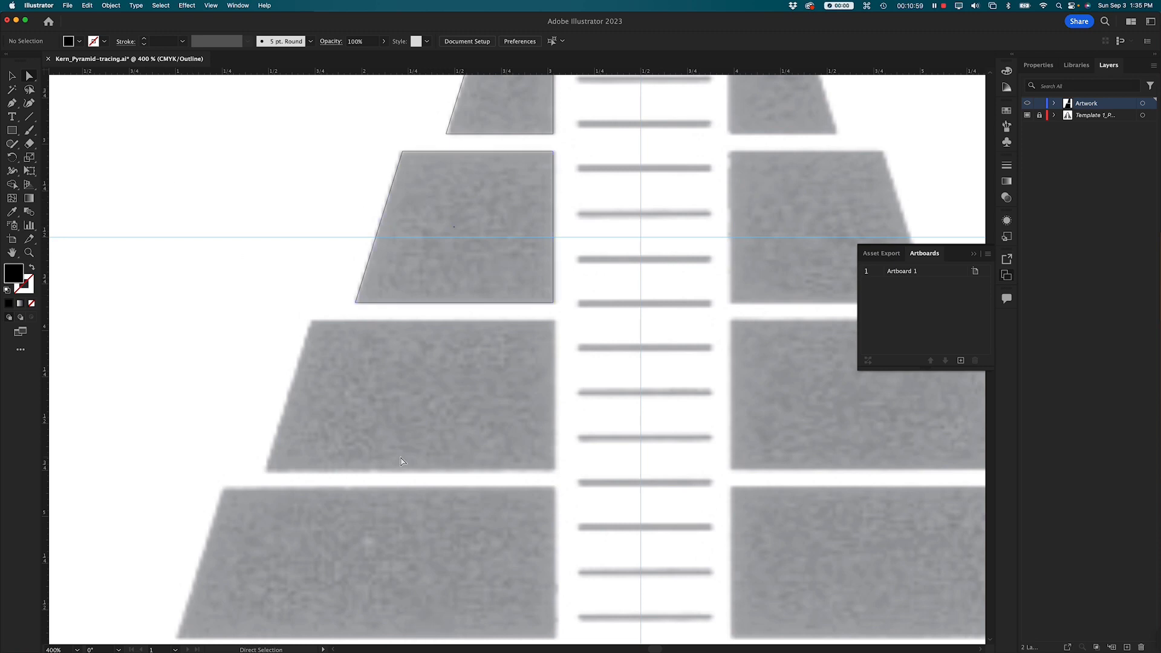
Select the whole traced second-tier left block with the Selection tool
key(super+minus)
drag(427, 454, 407, 402)
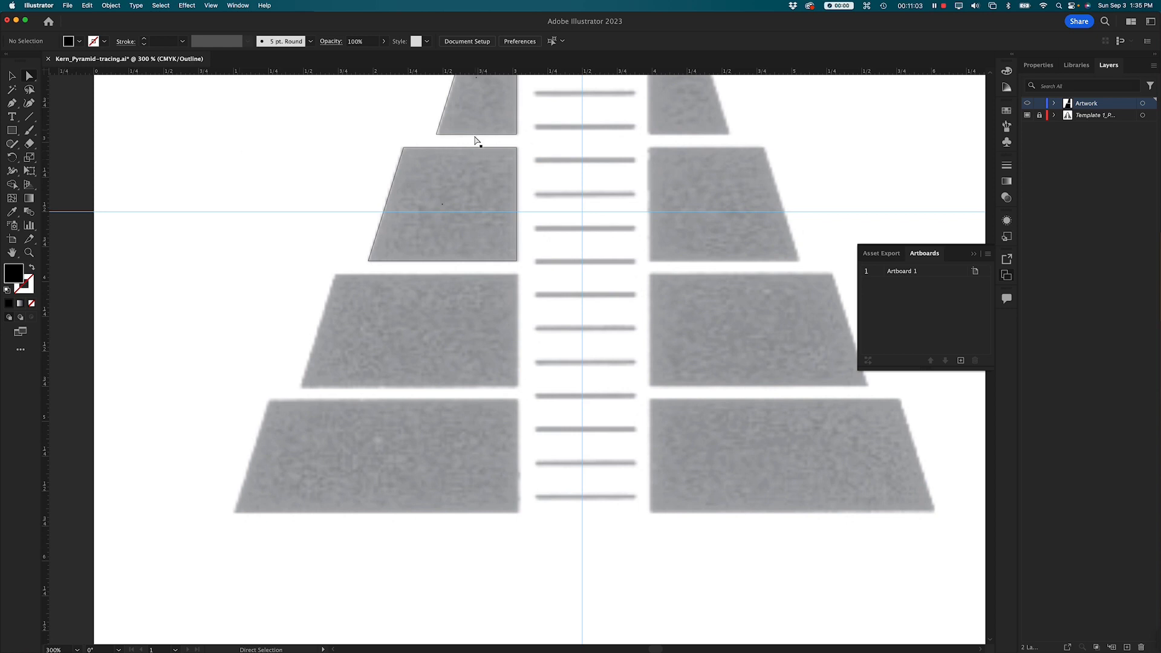
click(13, 76)
click(472, 148)
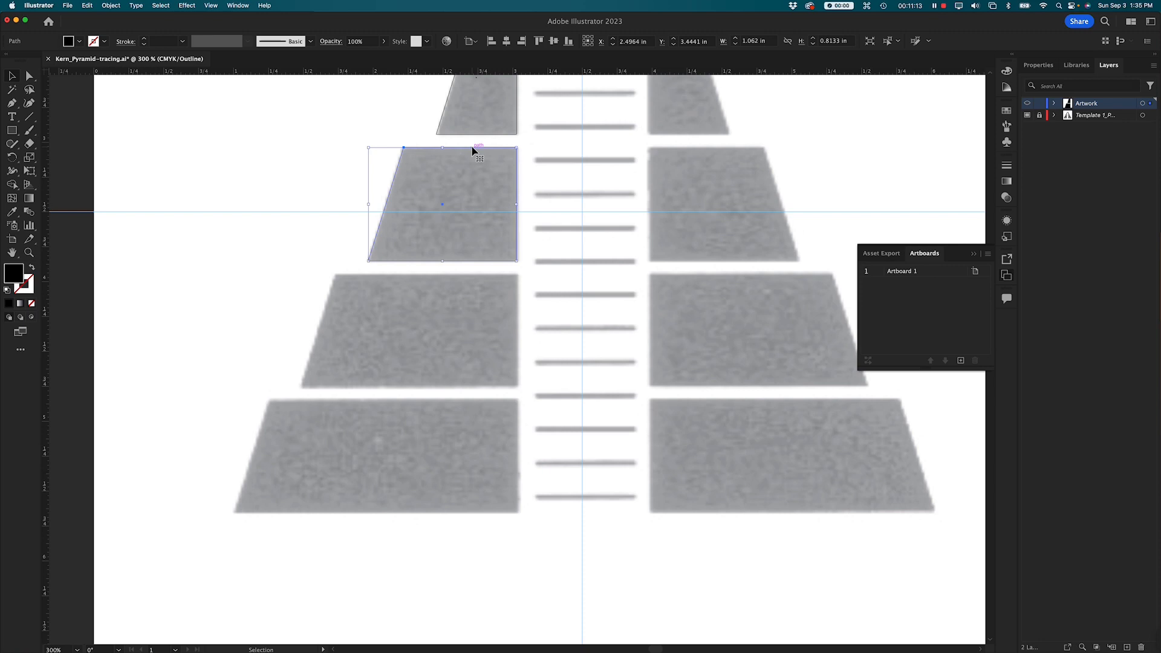
key(alt)
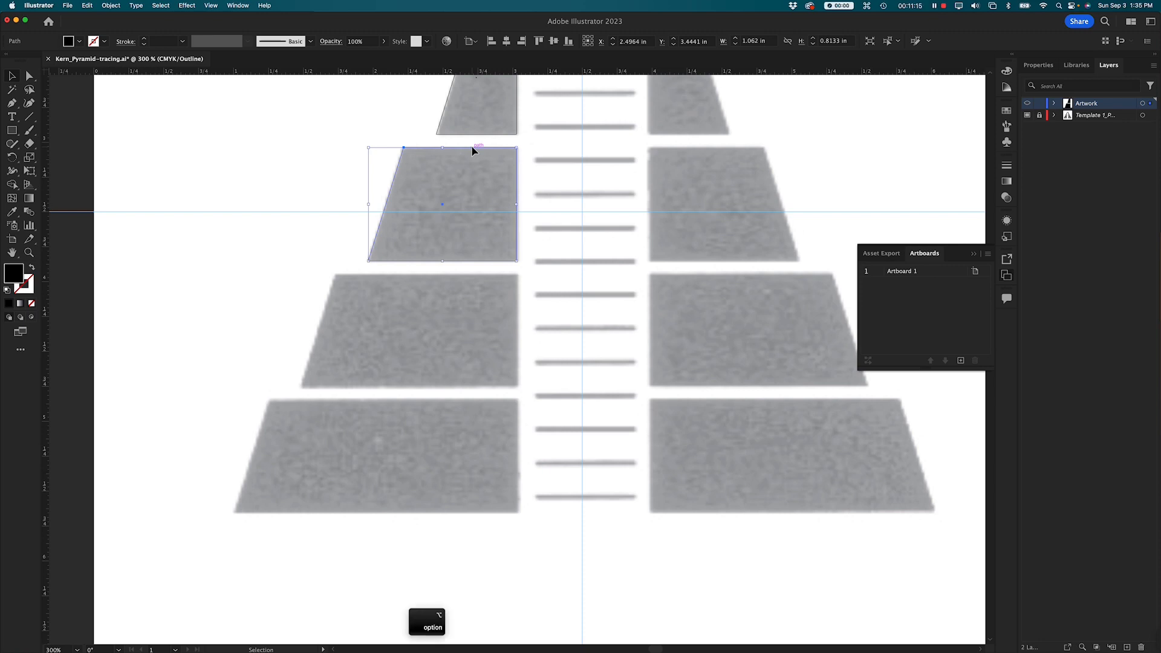
drag(472, 150, 473, 247)
key(cmd+z)
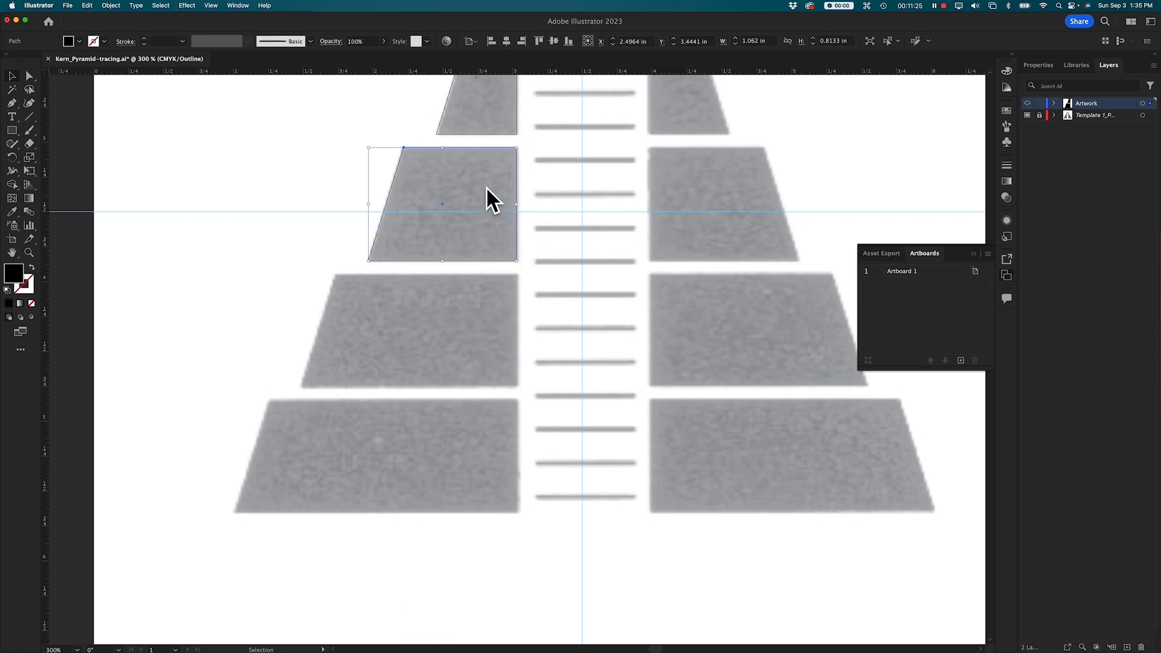
Duplicate the selected second-tier block straight down onto the template's third-tier left block, aligning the top edges
key(alt)
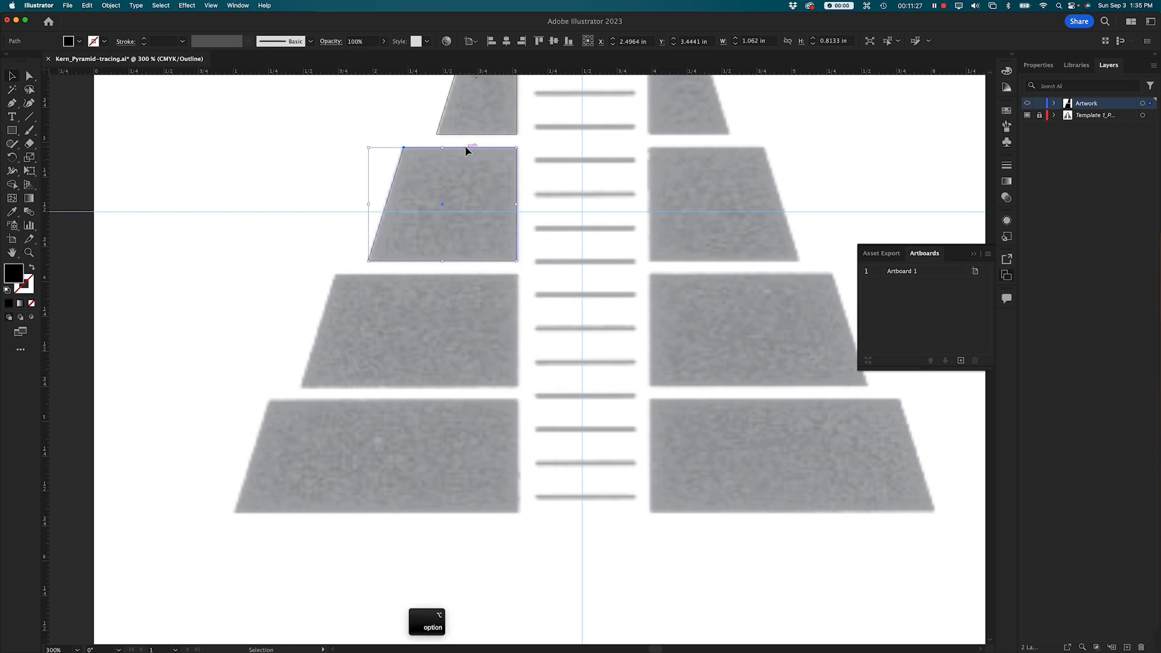
drag(467, 150, 468, 165)
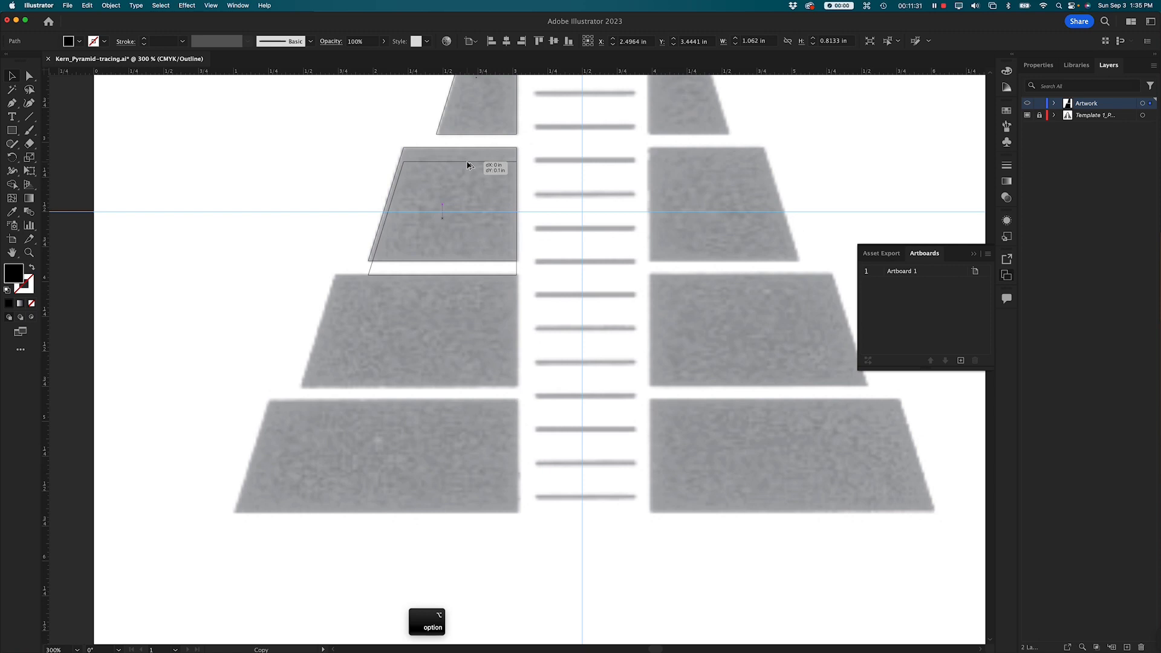
key(shift)
drag(467, 164, 469, 279)
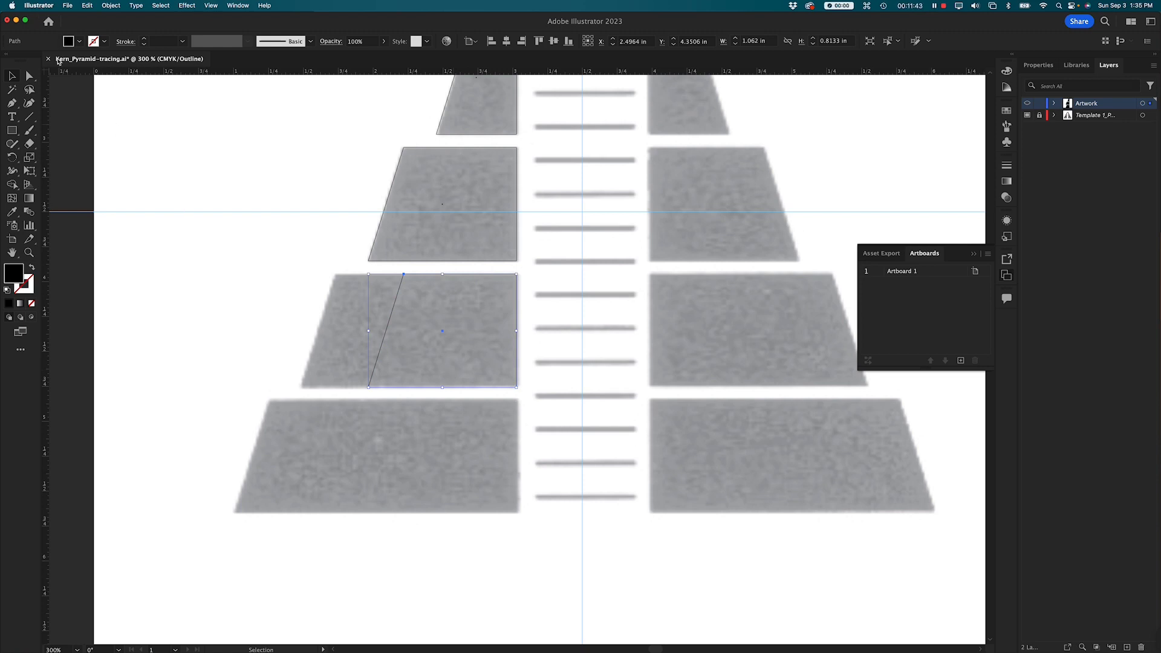
Move the third-tier copy's two left anchor points horizontally outward together to the template block's slanted edge, and deselect it
click(29, 77)
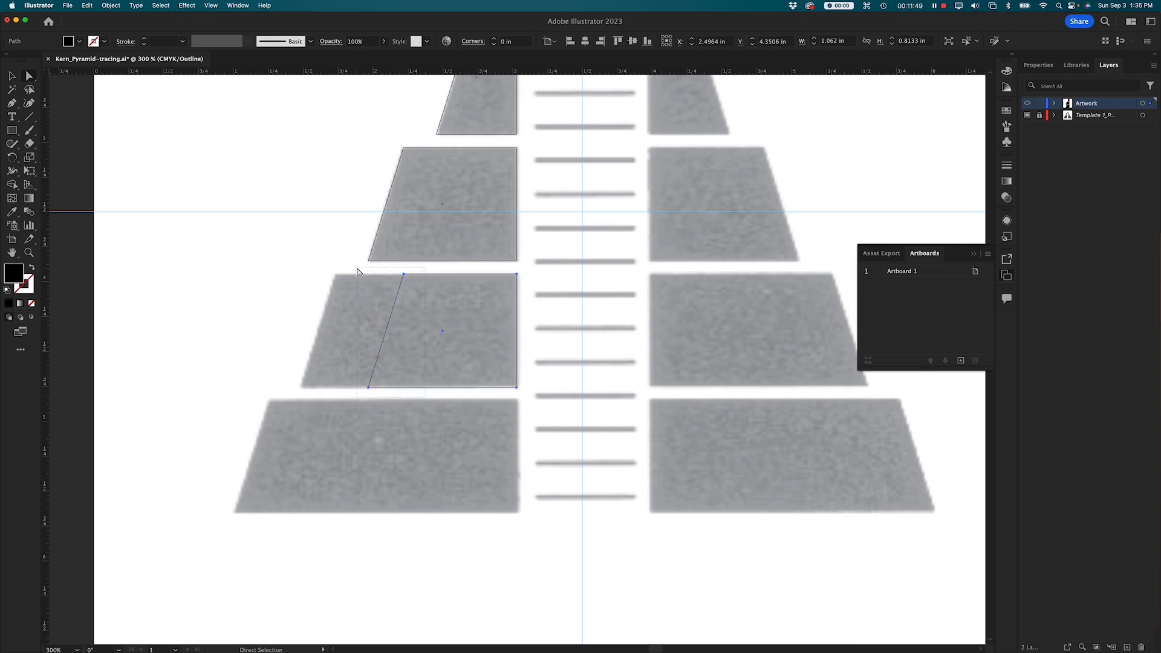
click(358, 271)
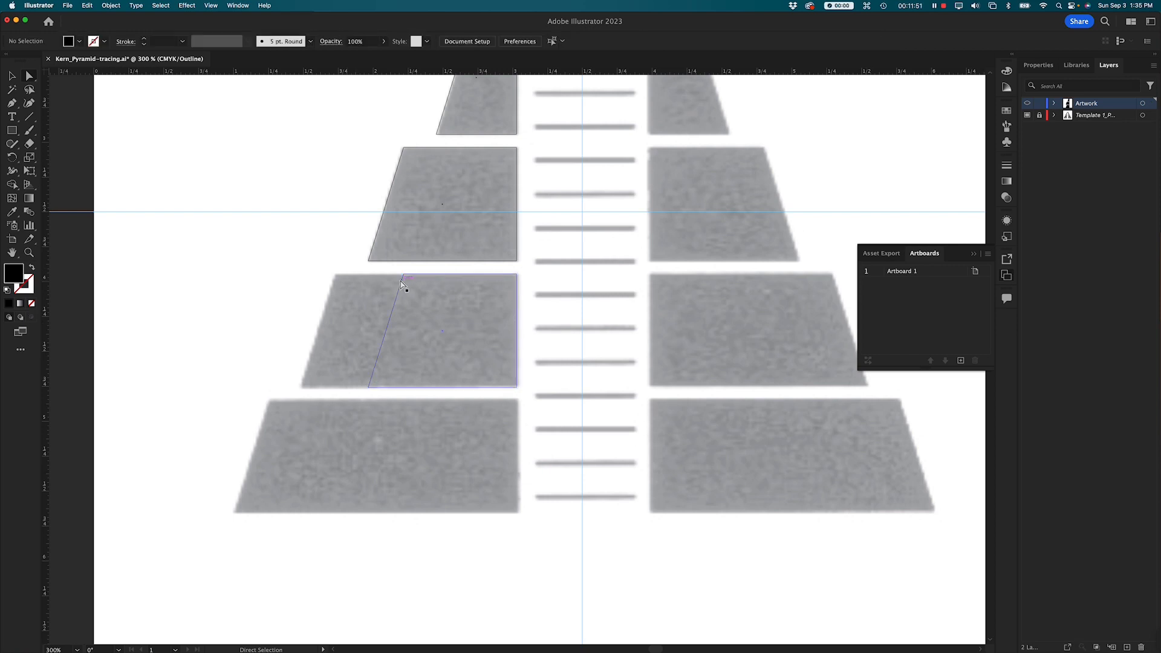
click(404, 274)
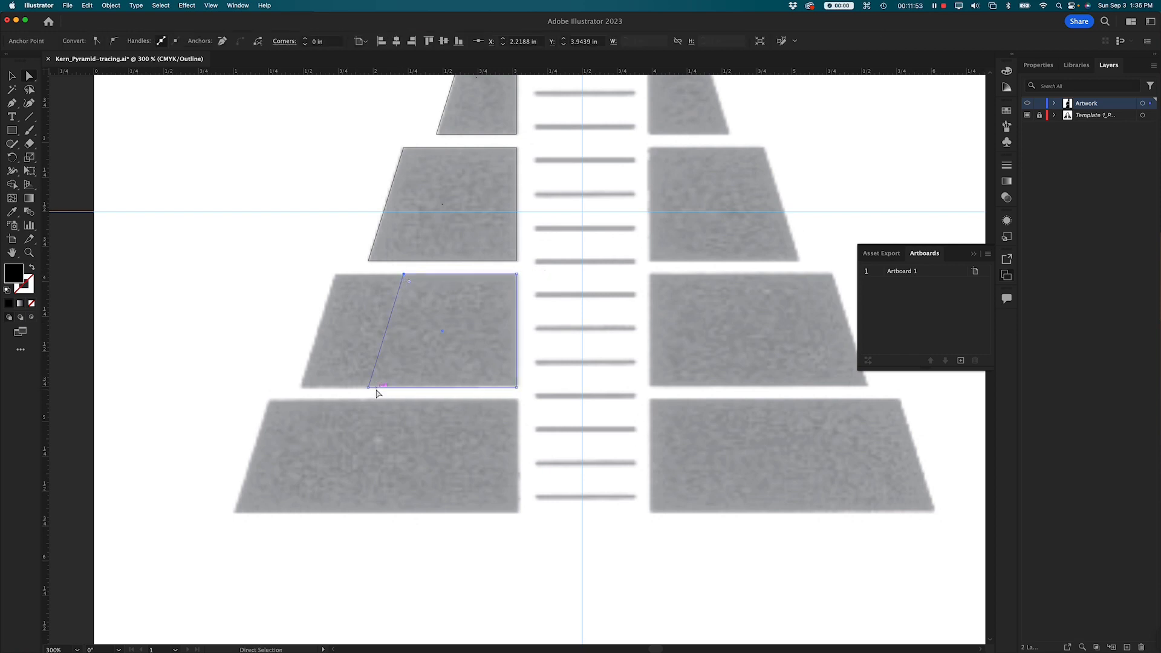
shift+click(369, 388)
drag(370, 388, 301, 394)
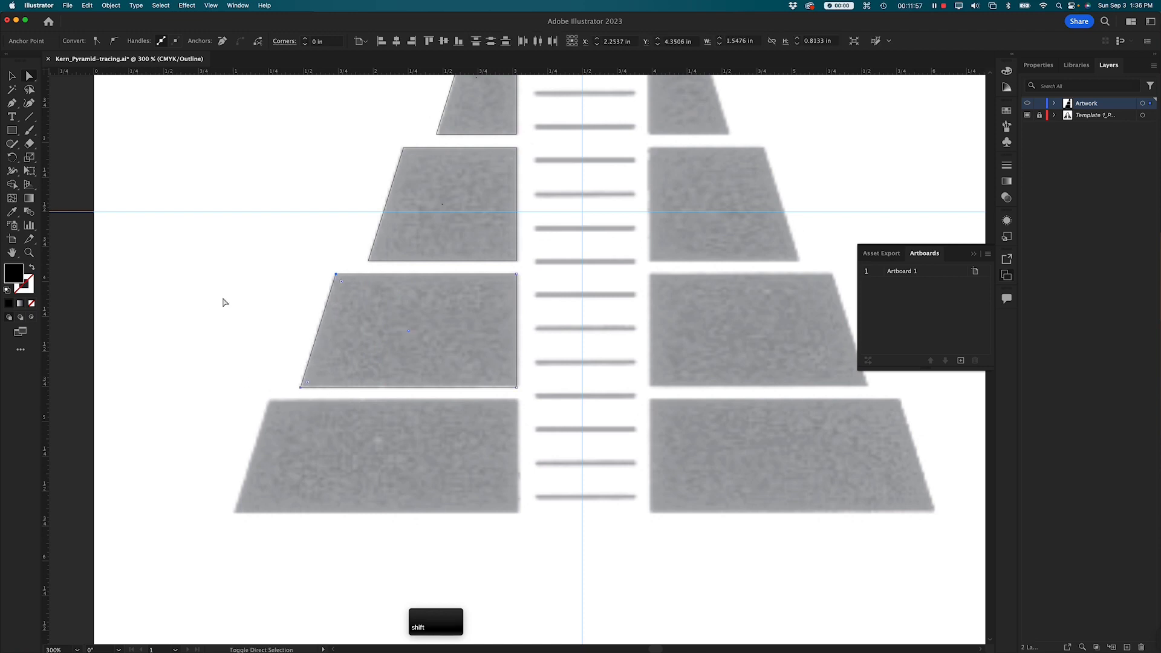
click(206, 308)
Duplicate the third-tier left block straight down onto the bottom tier, and move the copy's slanted edge horizontally outward to match the template
click(12, 78)
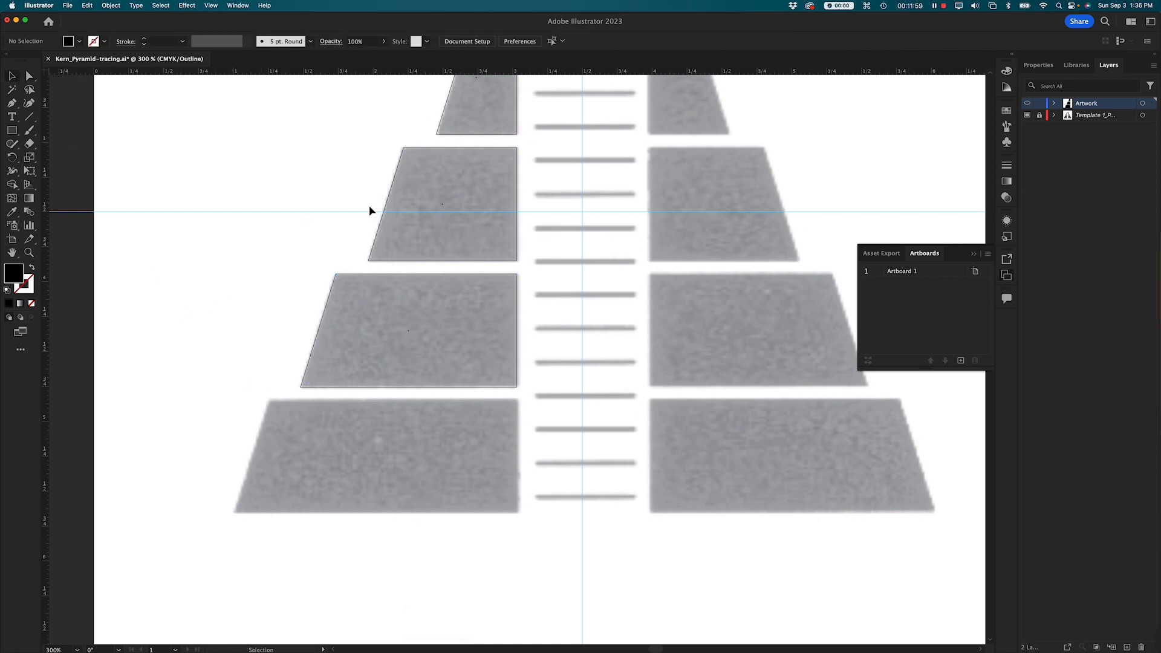
drag(408, 278, 423, 401)
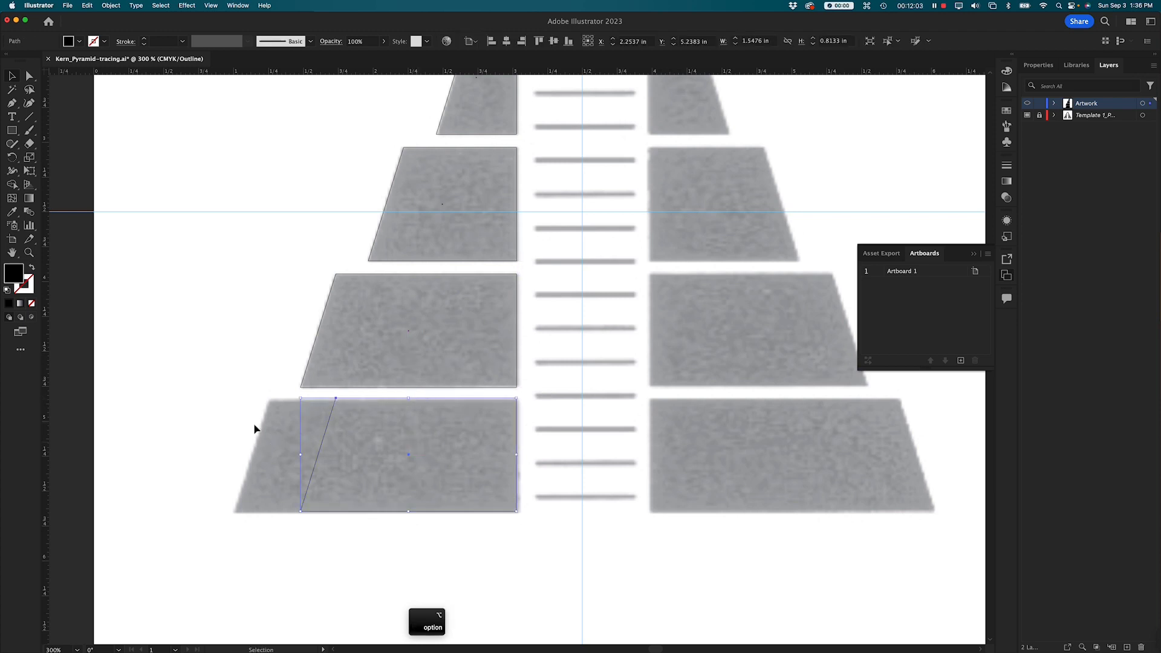
click(29, 76)
click(345, 541)
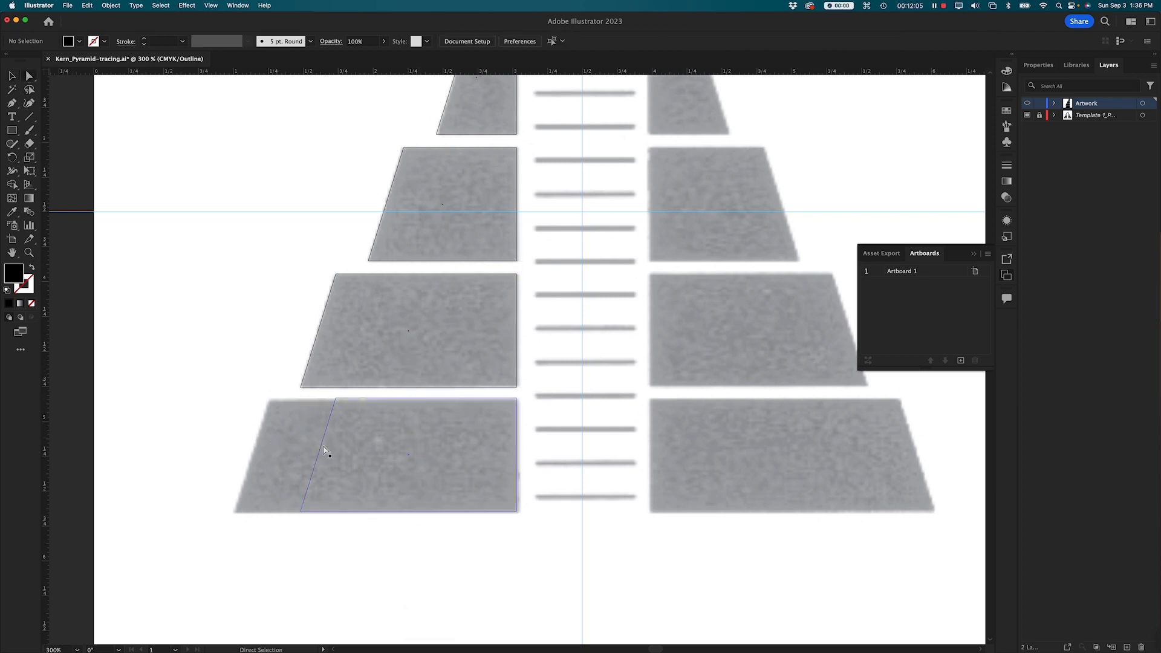
drag(323, 448, 256, 465)
key(v)
click(219, 163)
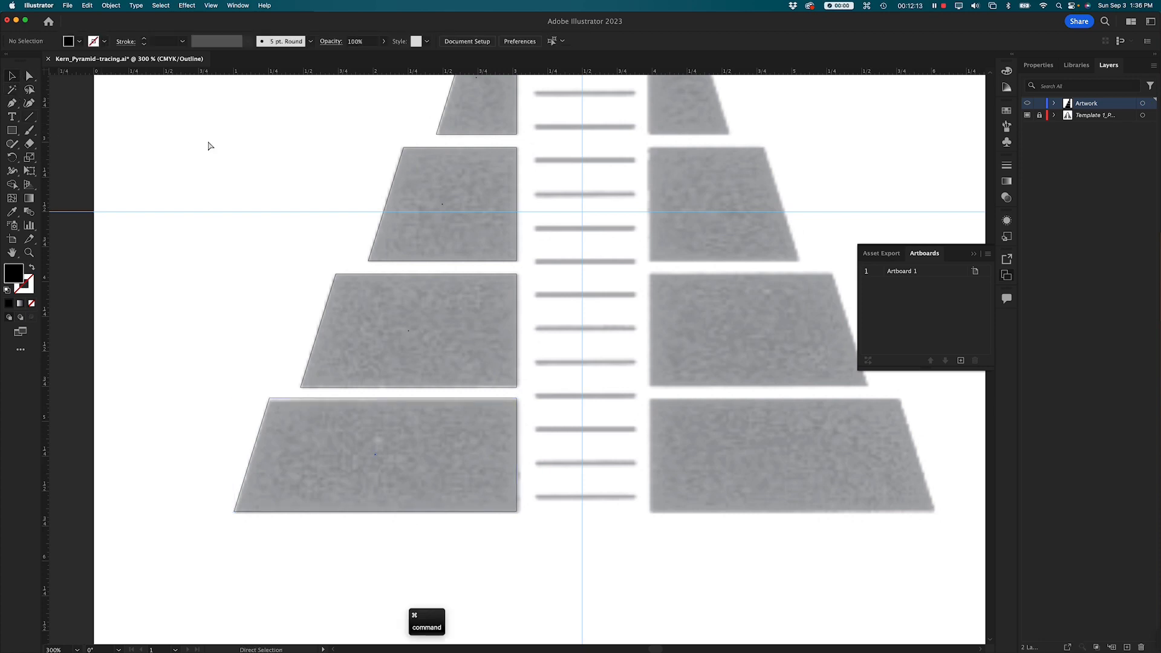
Switch to Preview with the whole pyramid in view to check the four filled left blocks
key(super+minus)
key(space)
drag(322, 218, 230, 279)
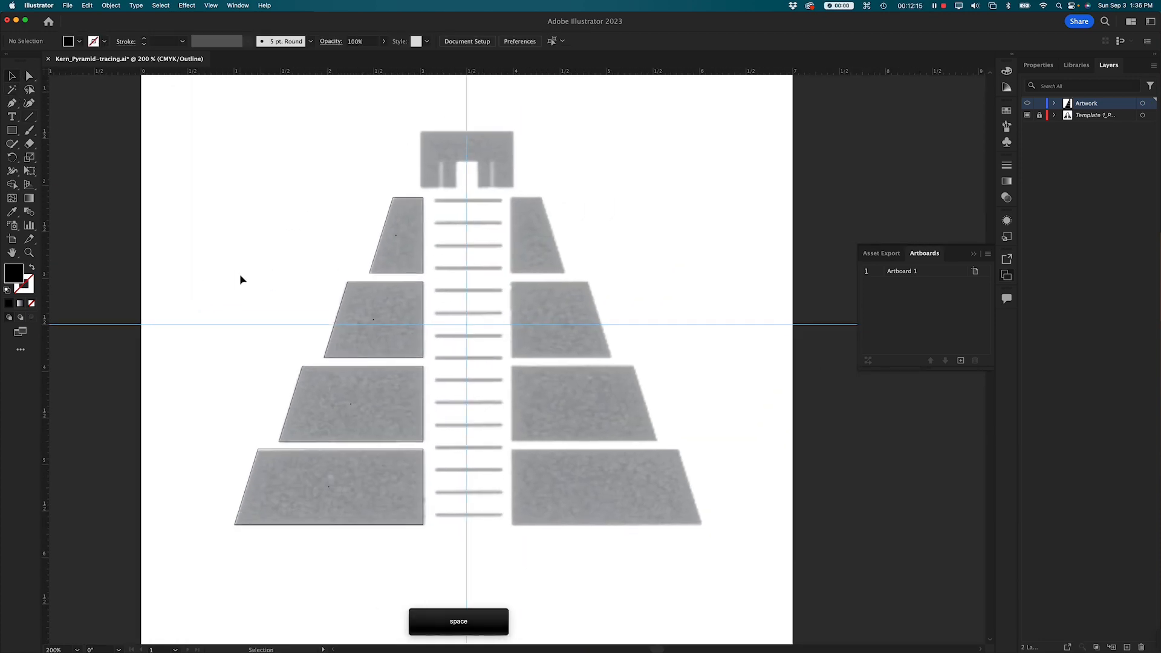
key(super+y)
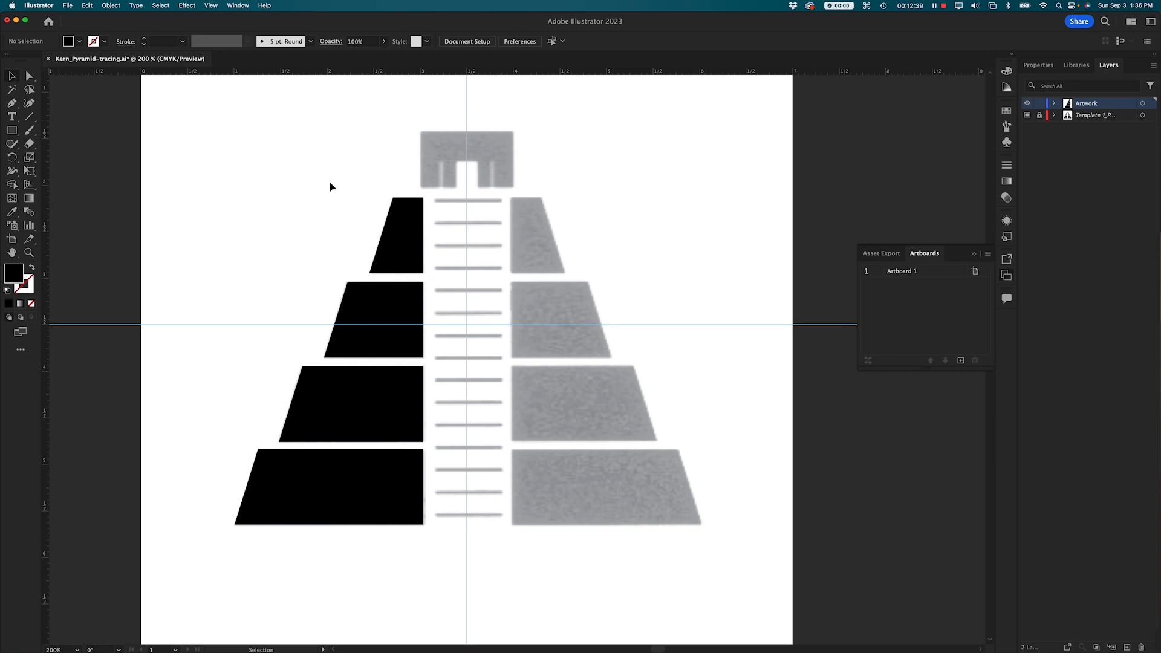
Put away the artboard list and show the Align options beside the artboard, clear of the pyramid
click(973, 254)
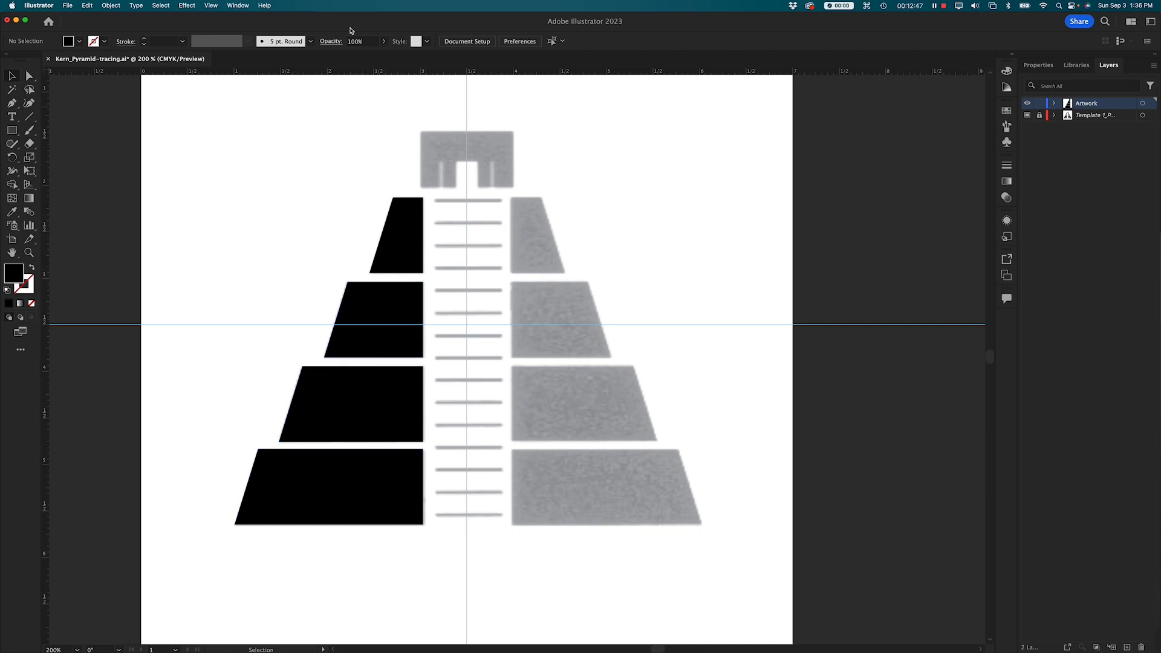
click(235, 5)
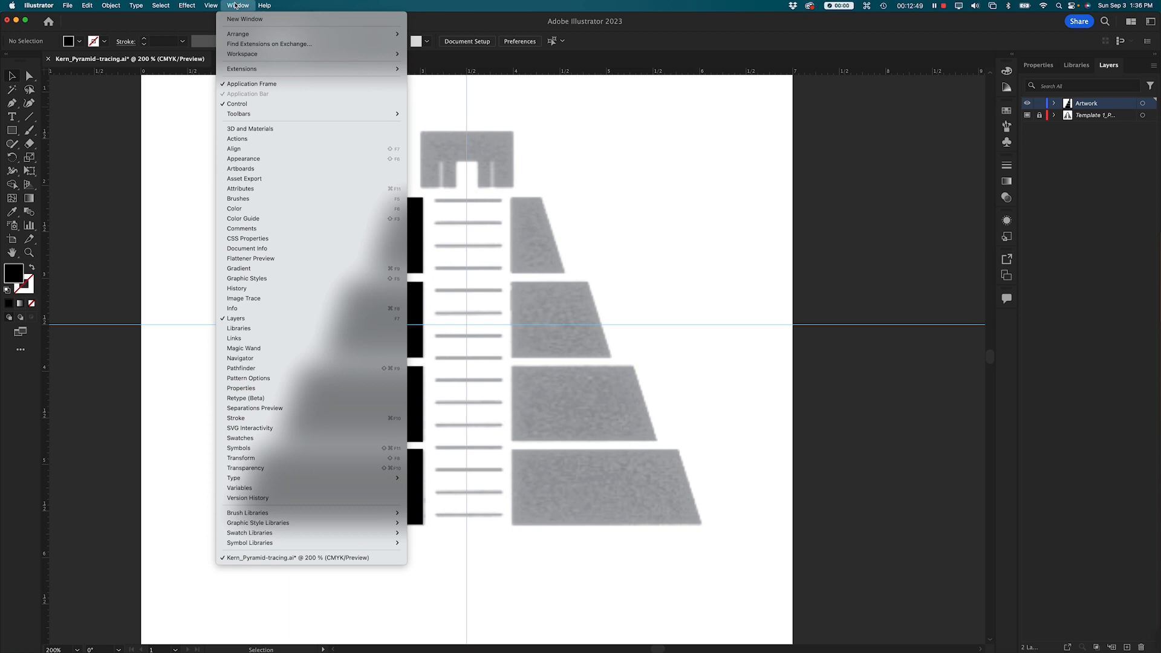
click(250, 149)
drag(392, 57, 883, 104)
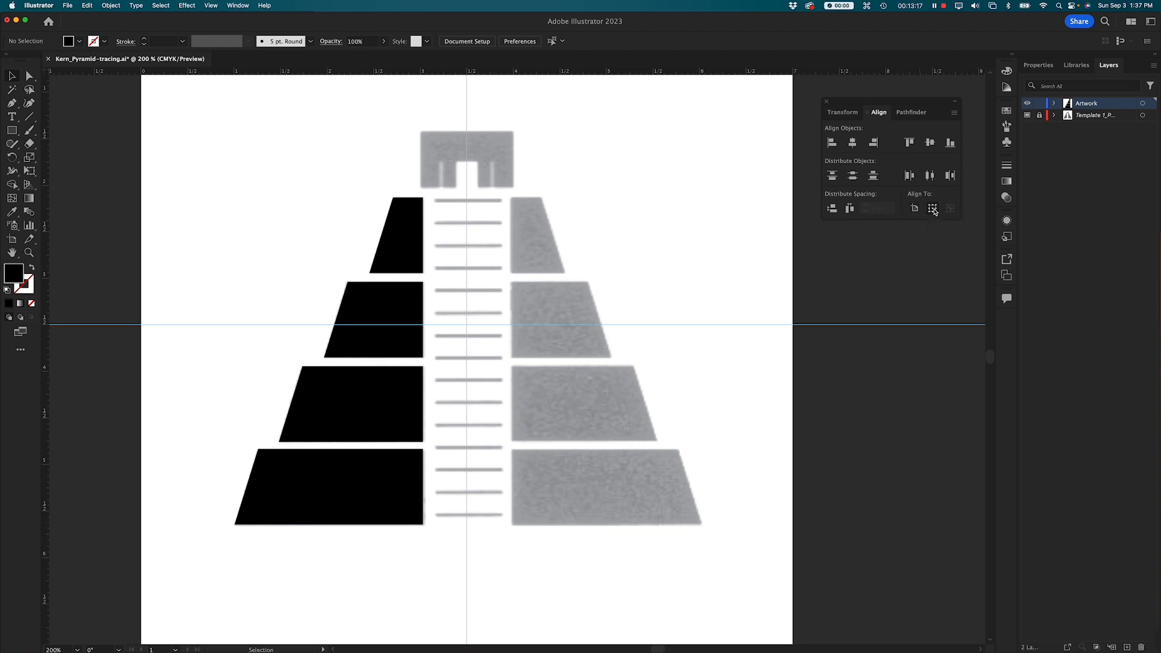
Select all four left blocks, distribute them evenly by their vertical centres, and align their right edges
drag(457, 169, 202, 566)
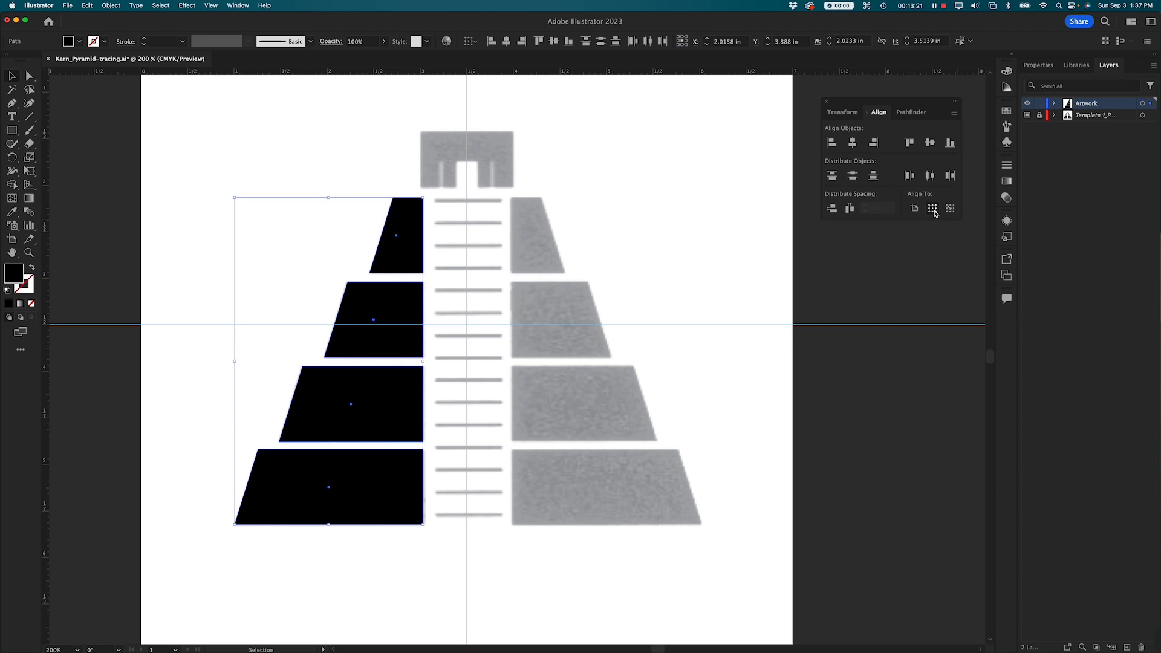
click(853, 176)
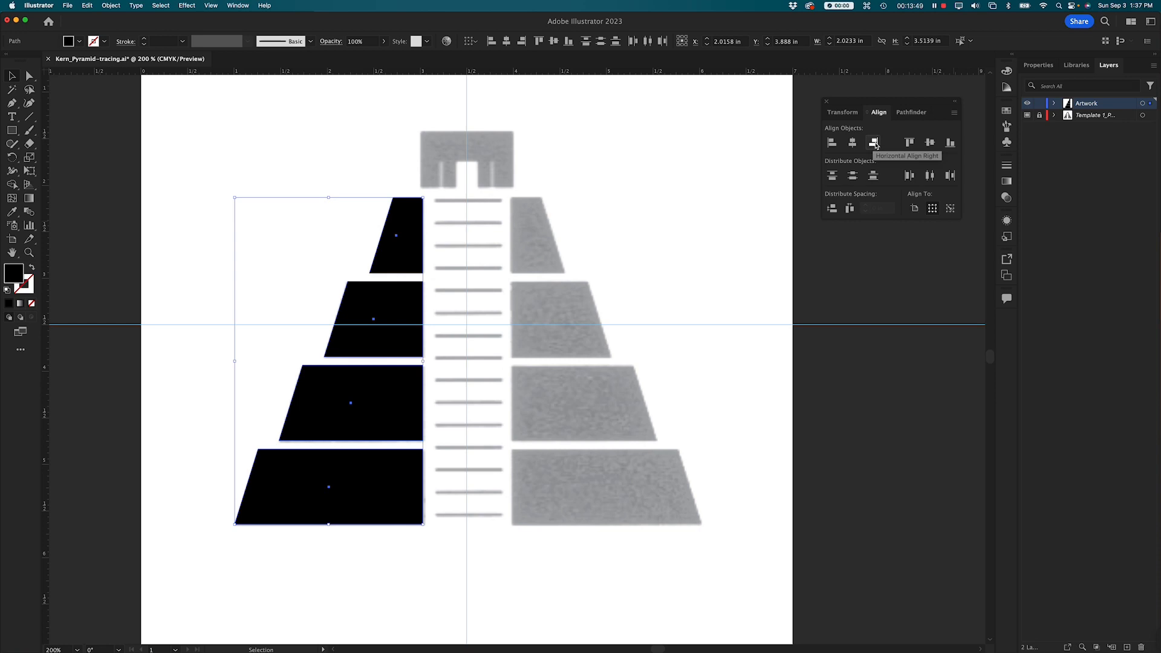
click(874, 143)
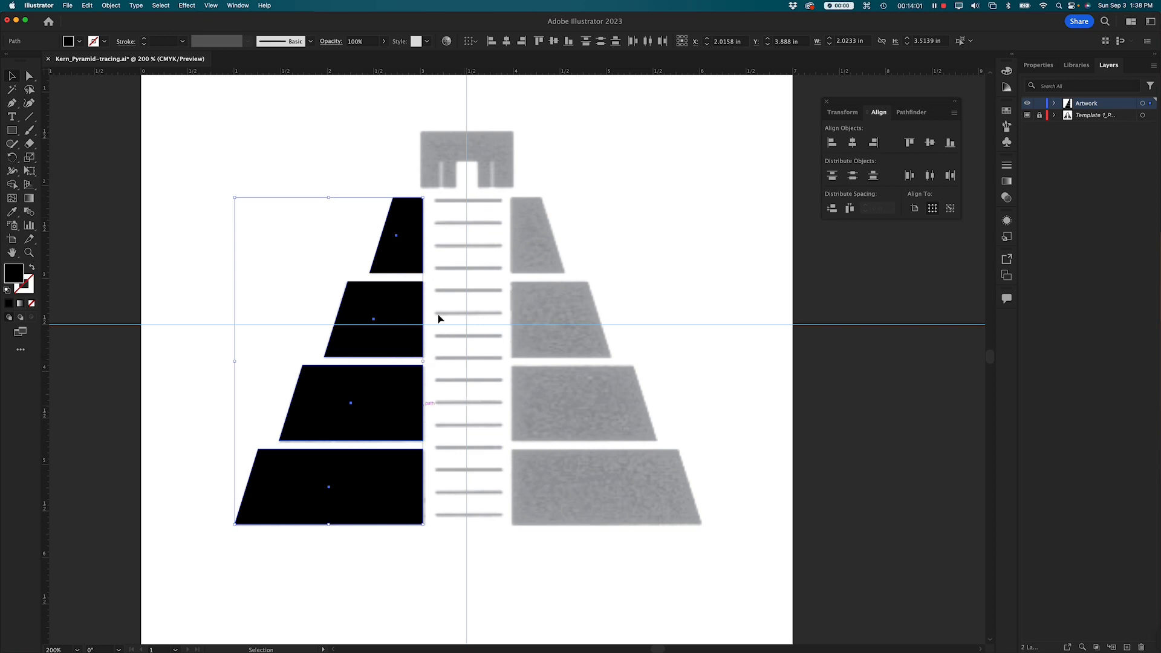
Combine the four selected left blocks into one compound path
click(120, 6)
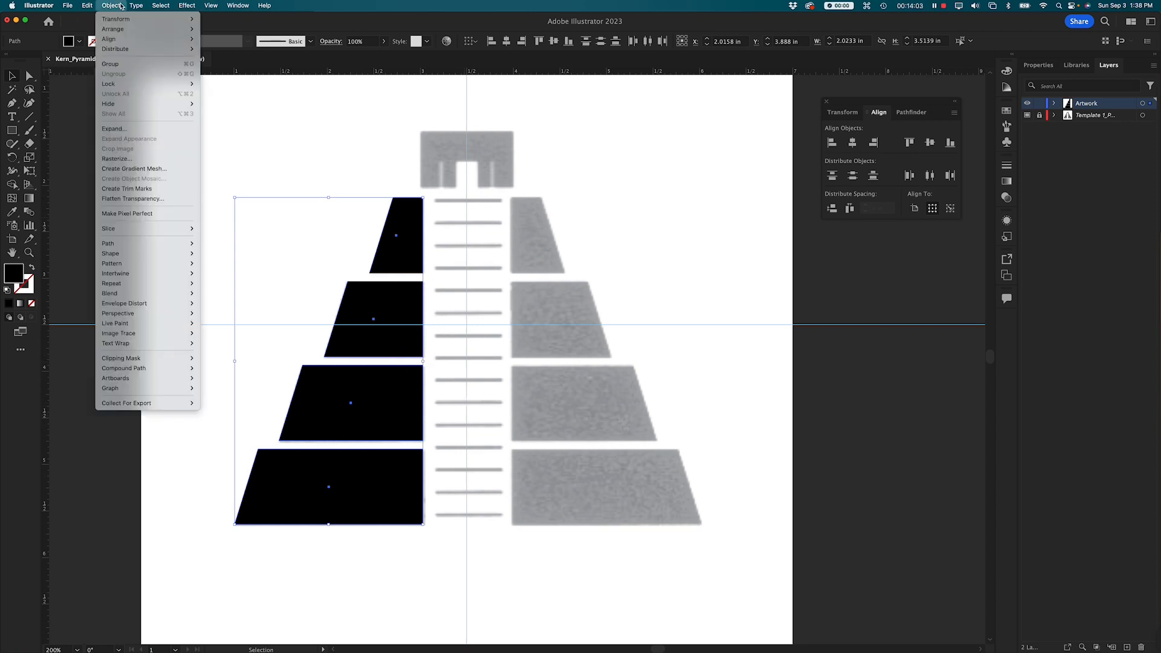
mouse_move(157, 368)
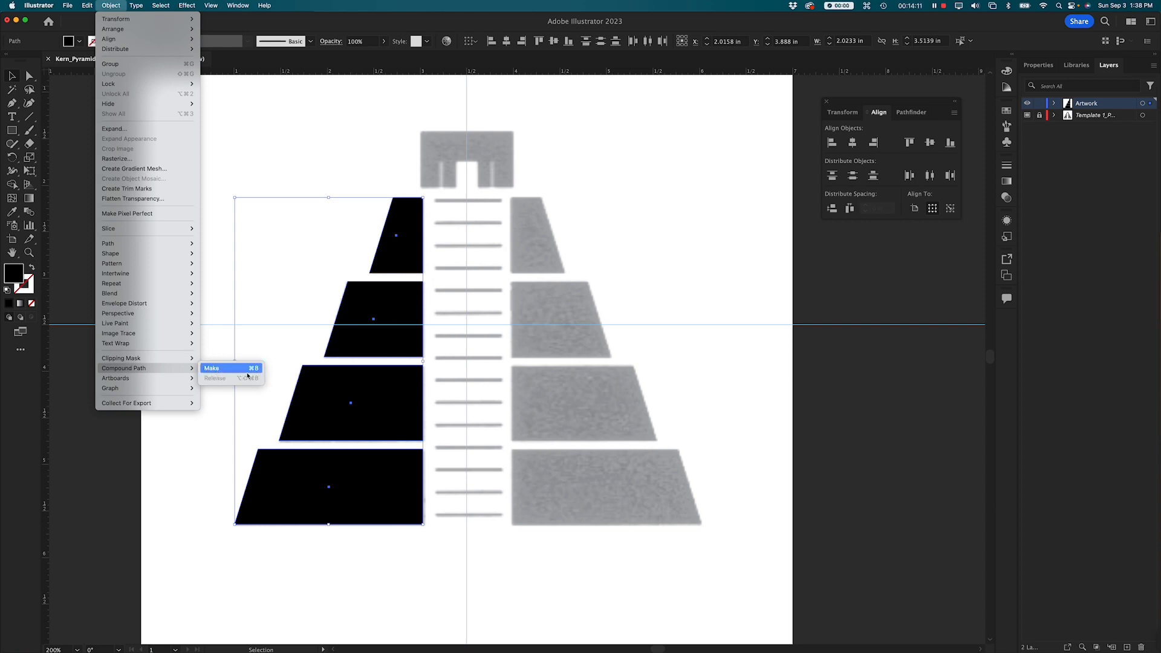
click(215, 371)
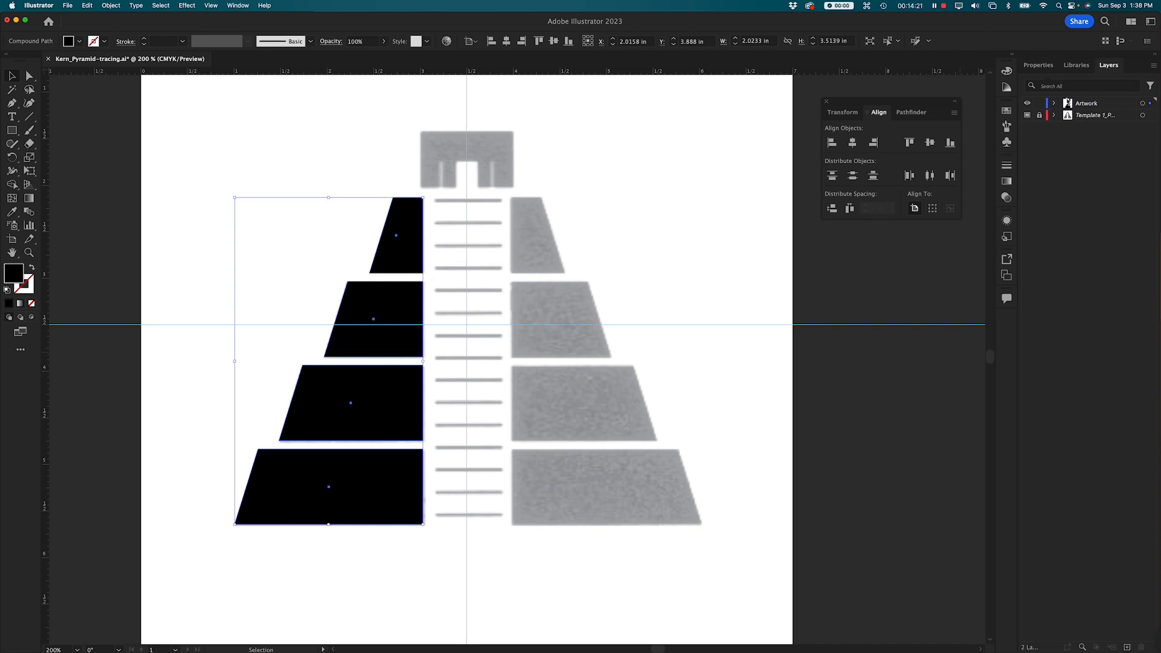
Expand the Artwork layer's contents and widen the layer list so the full object names fit
click(1053, 106)
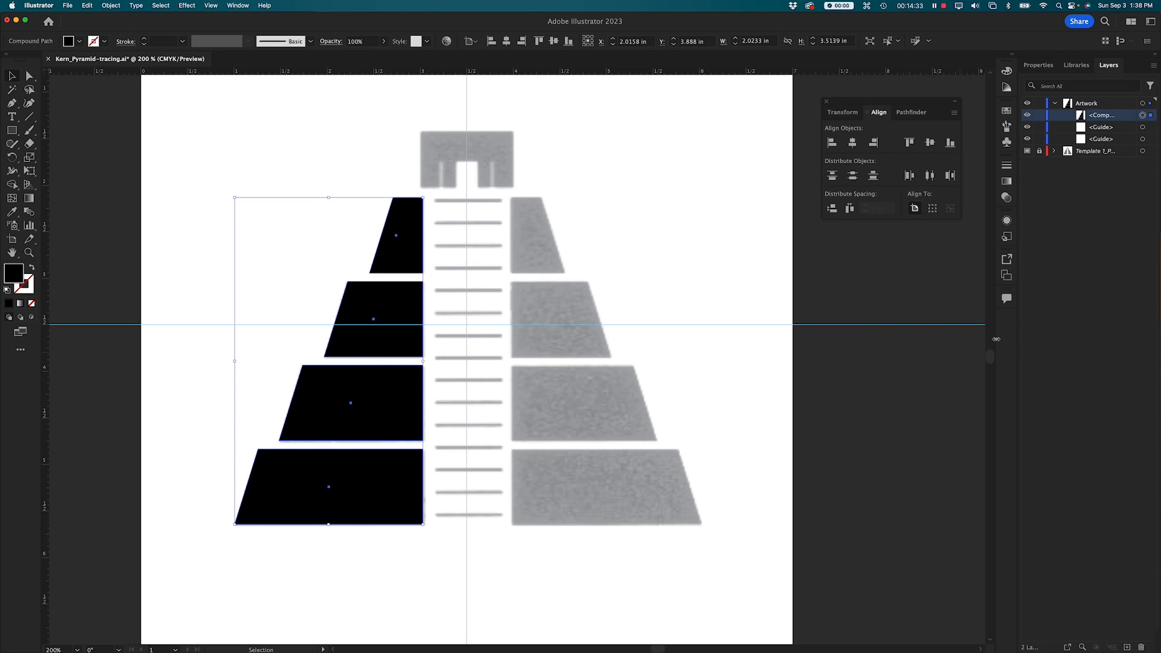
mouse_move(995, 340)
mouse_down()
mouse_move(934, 338)
mouse_move(997, 339)
mouse_up()
drag(1019, 353, 956, 354)
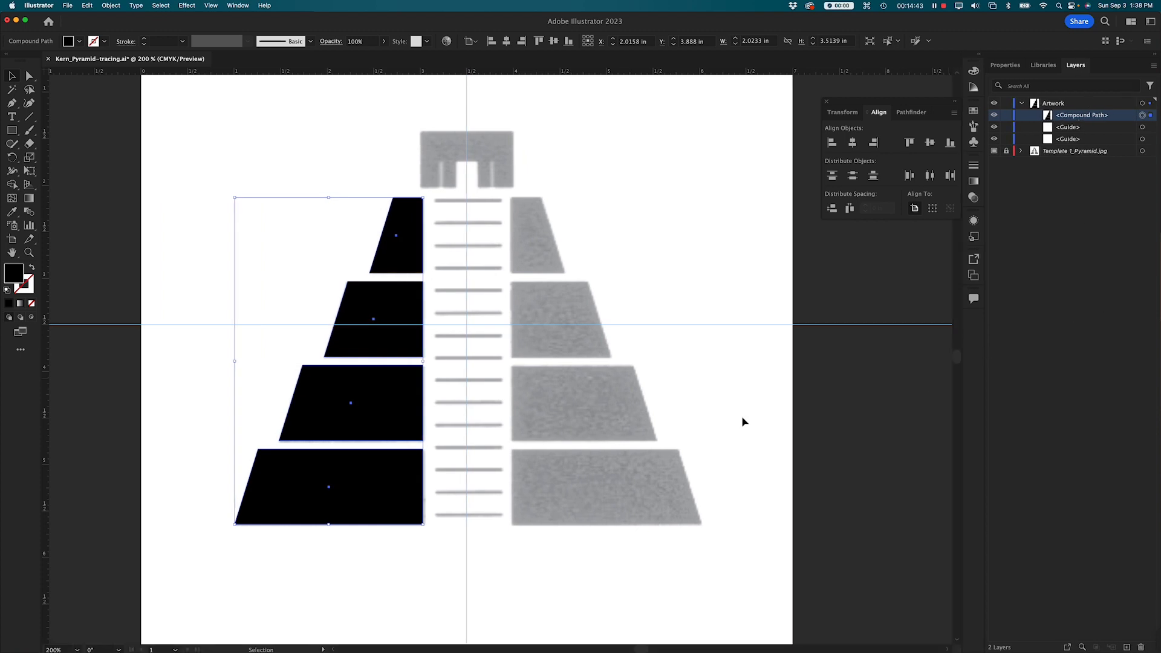
Reflect a copy of the left blocks' compound path about the vertical centre guide, using the Vertical axis
click(528, 307)
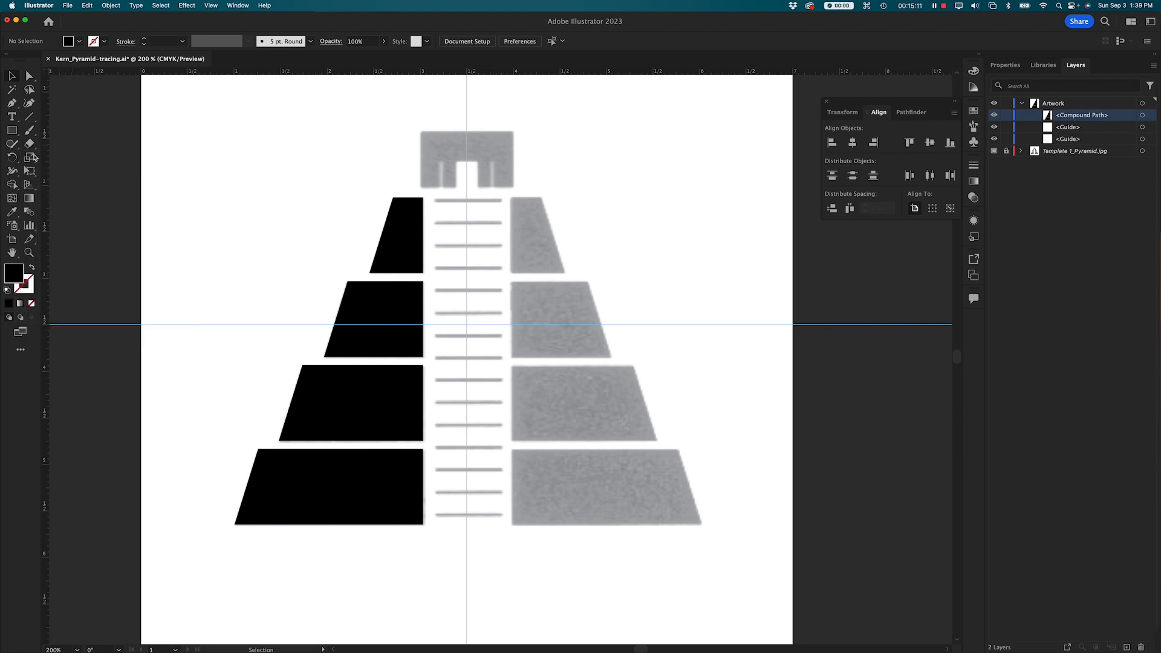
click(14, 160)
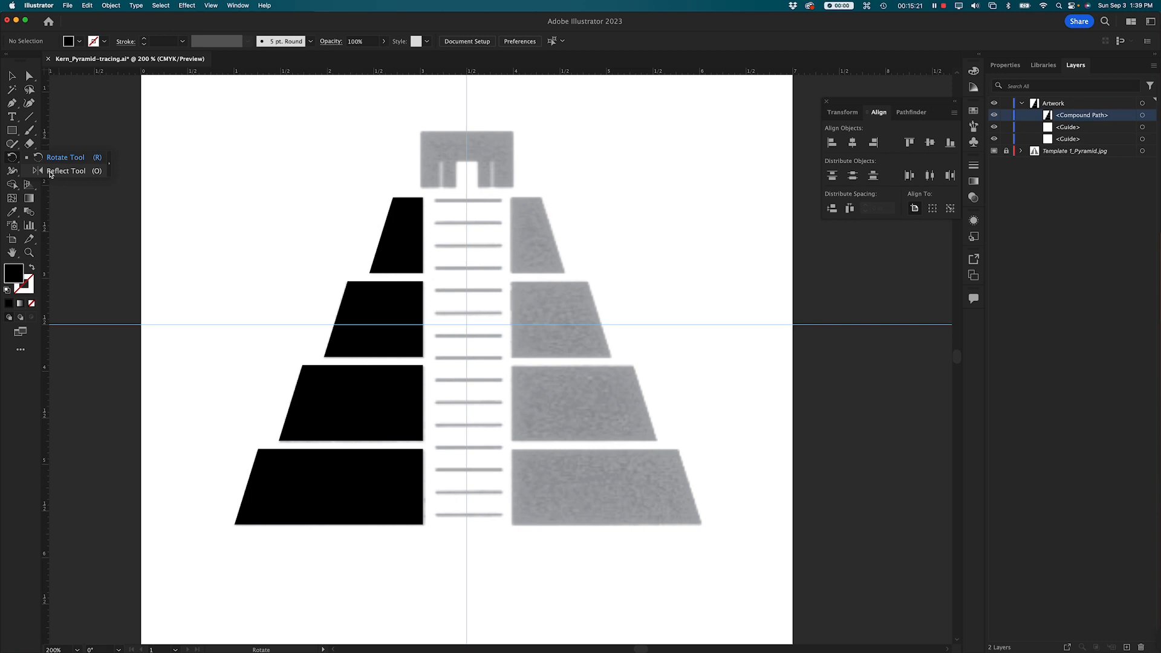
click(50, 172)
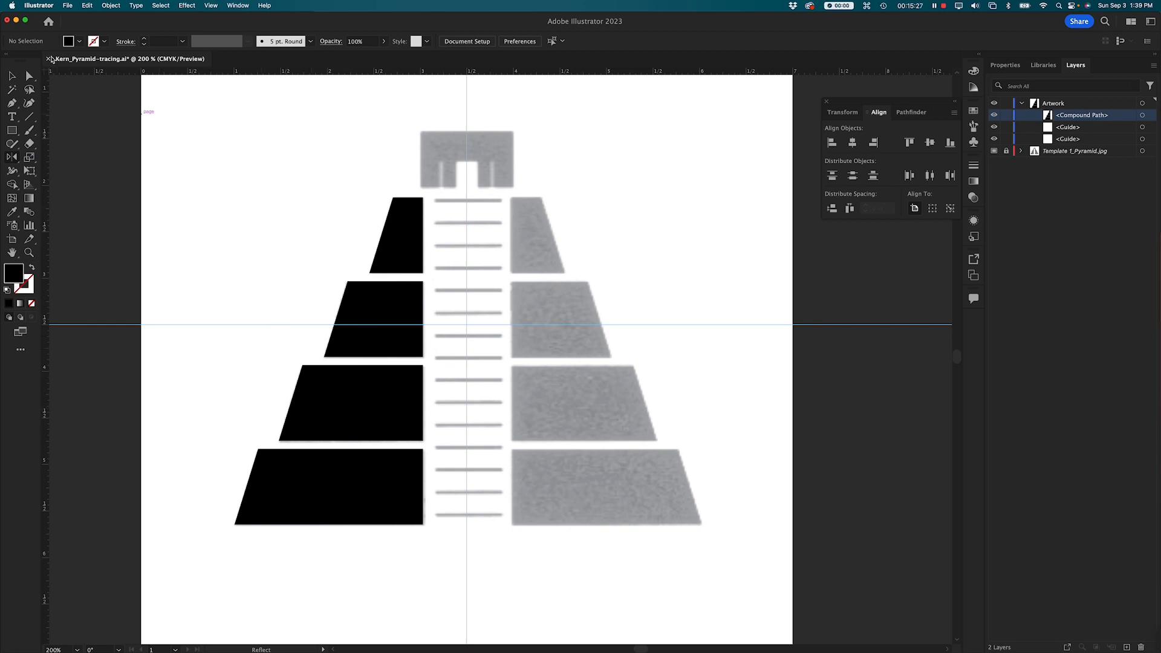
click(12, 77)
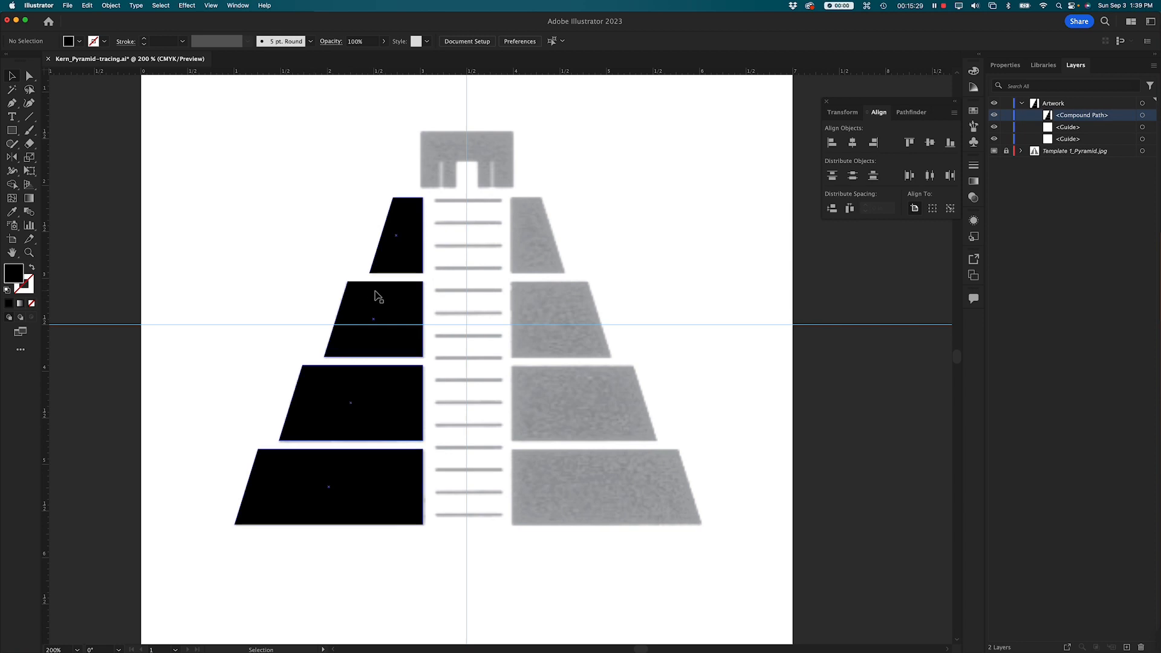
click(378, 297)
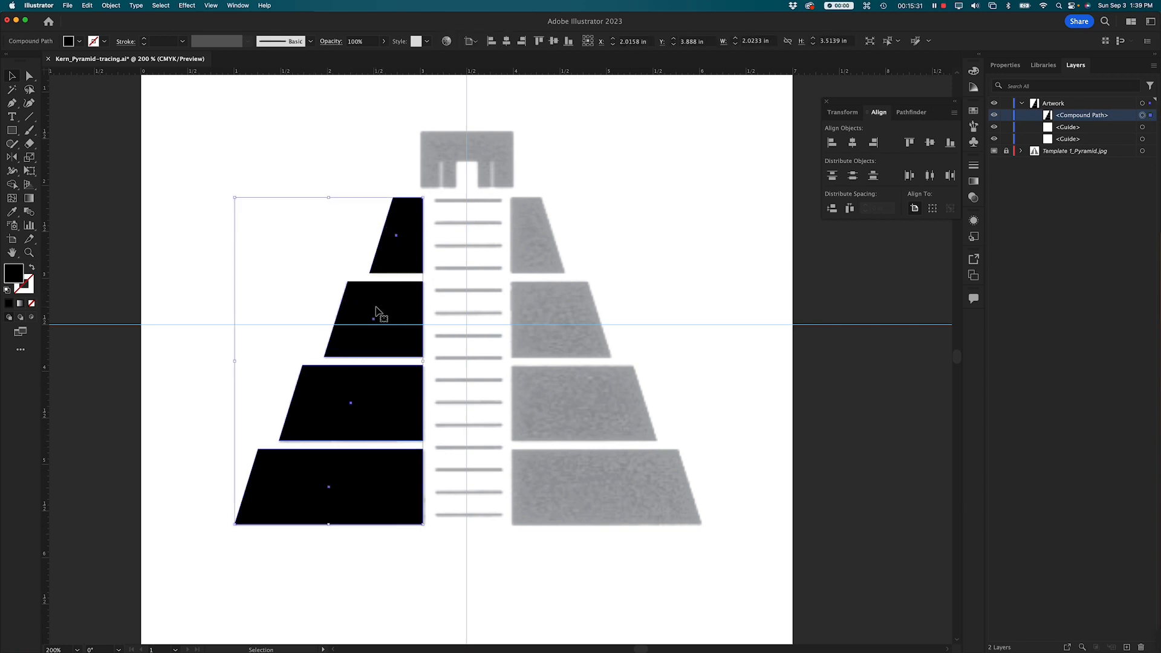
key(o)
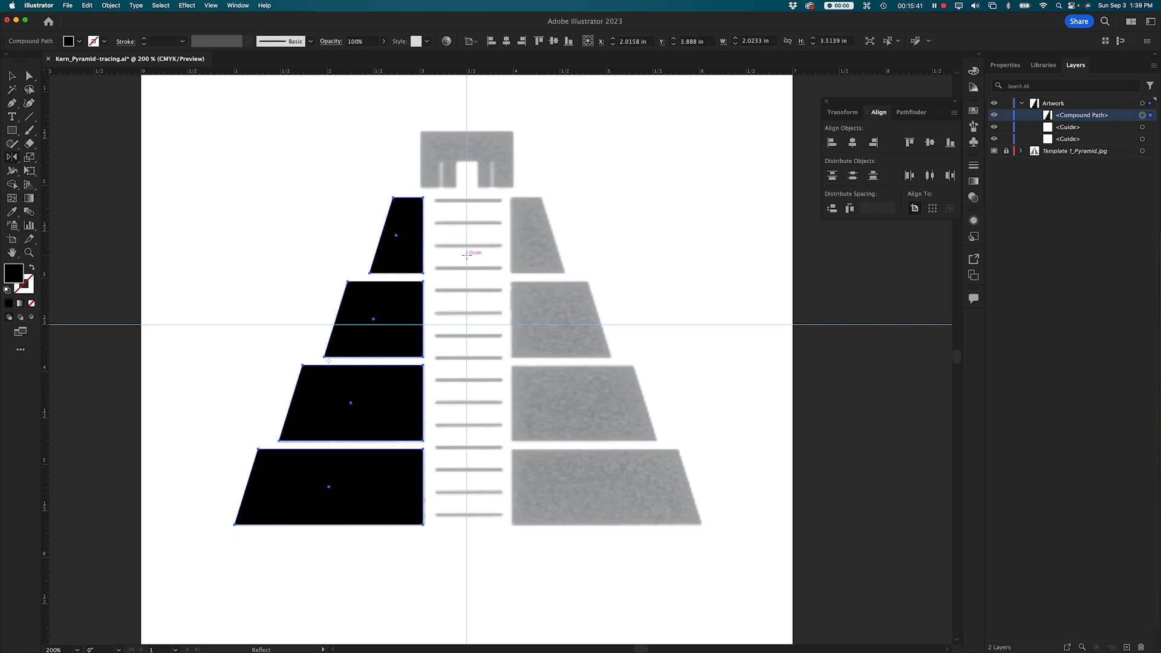
key(alt)
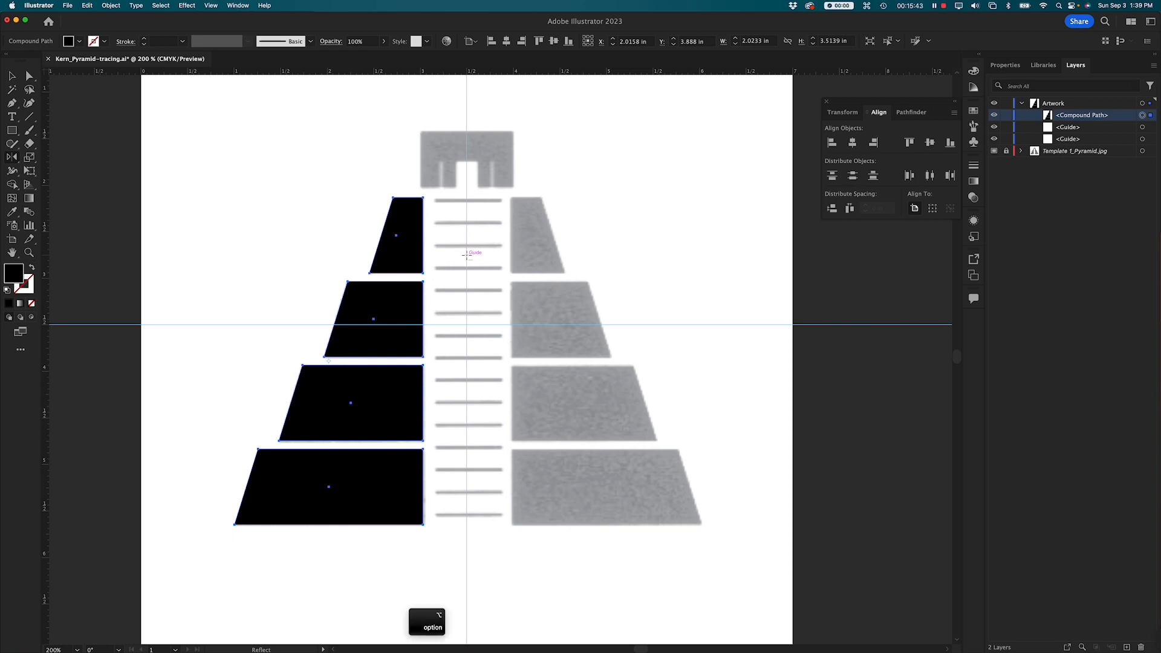
alt+click(466, 255)
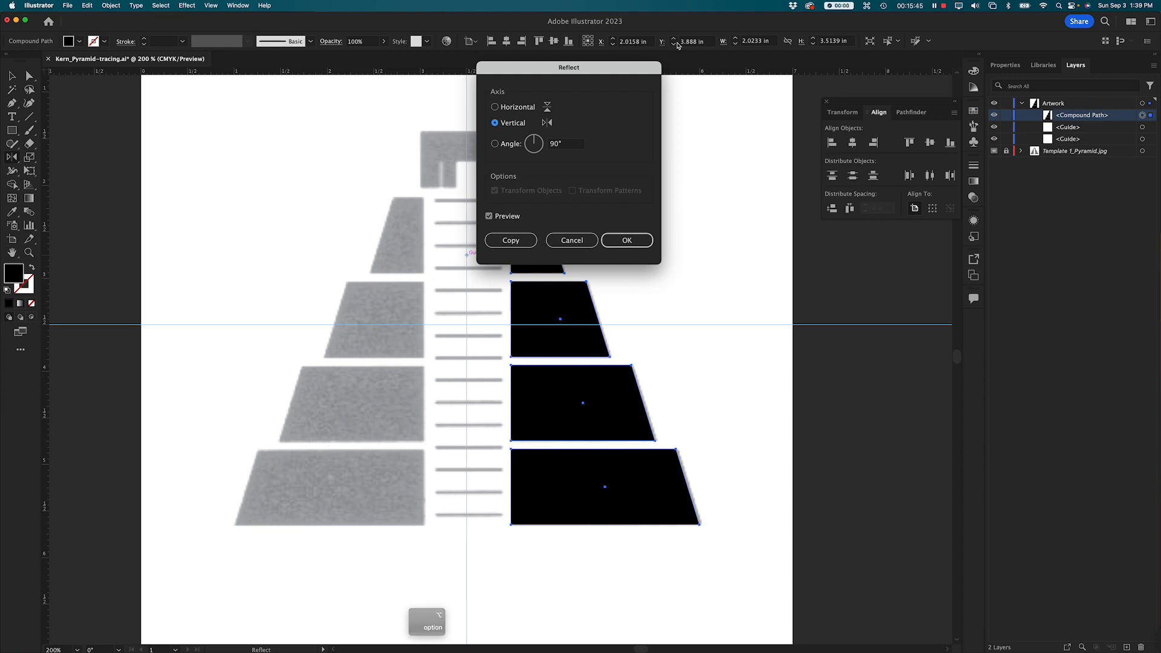
drag(568, 67, 693, 56)
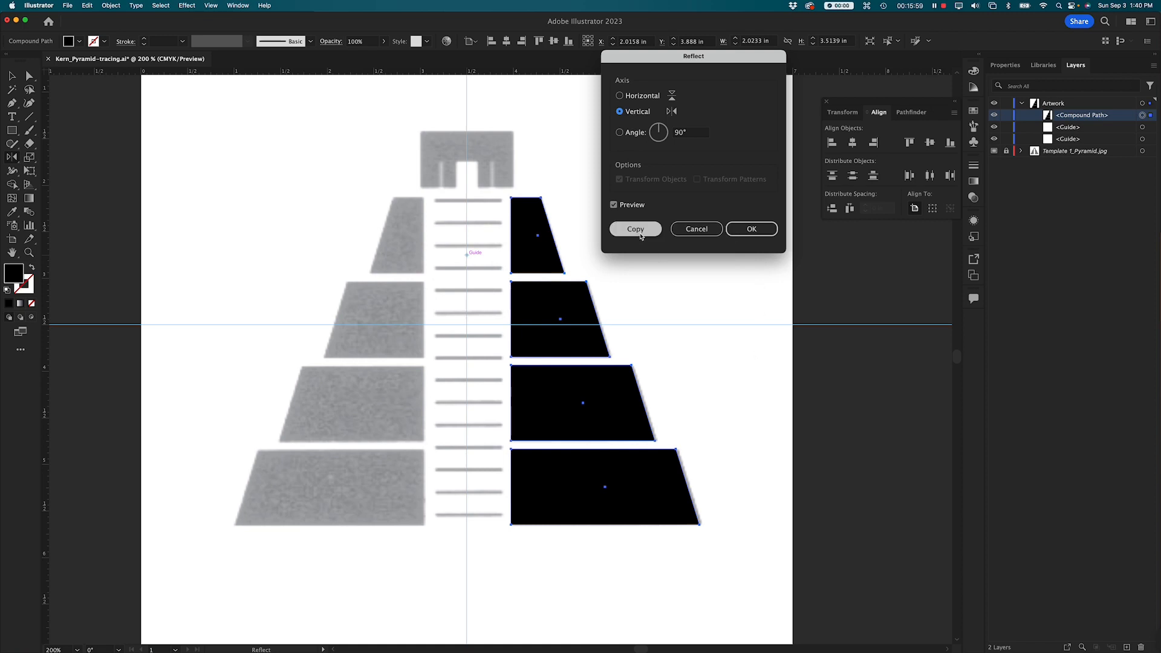
click(635, 229)
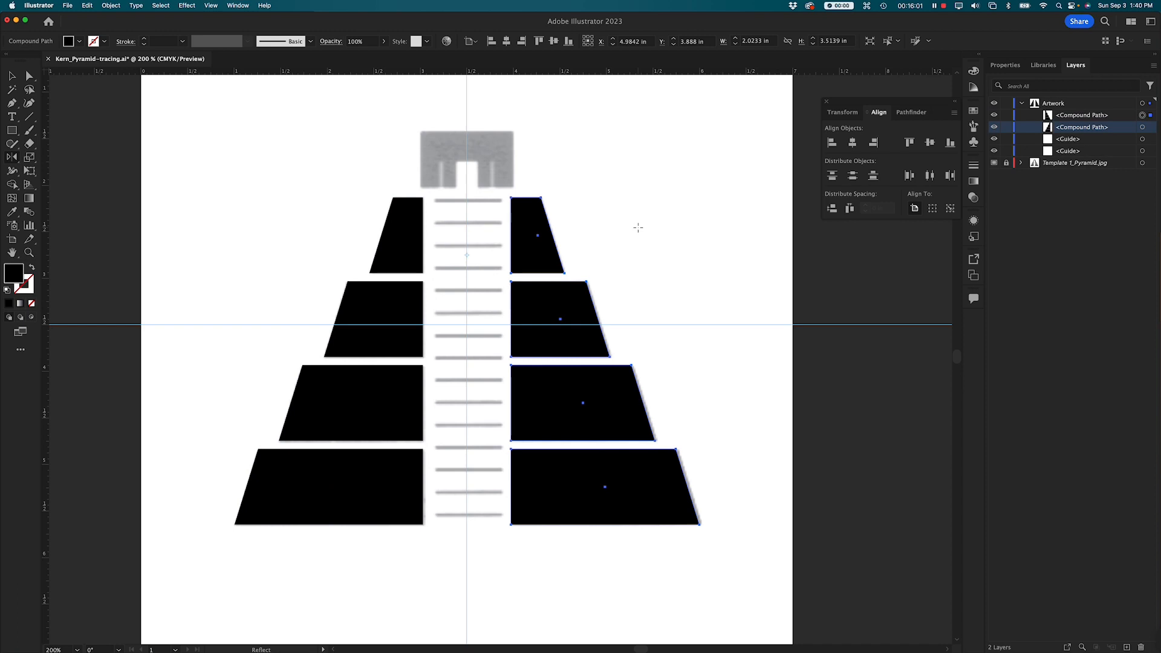
key(v)
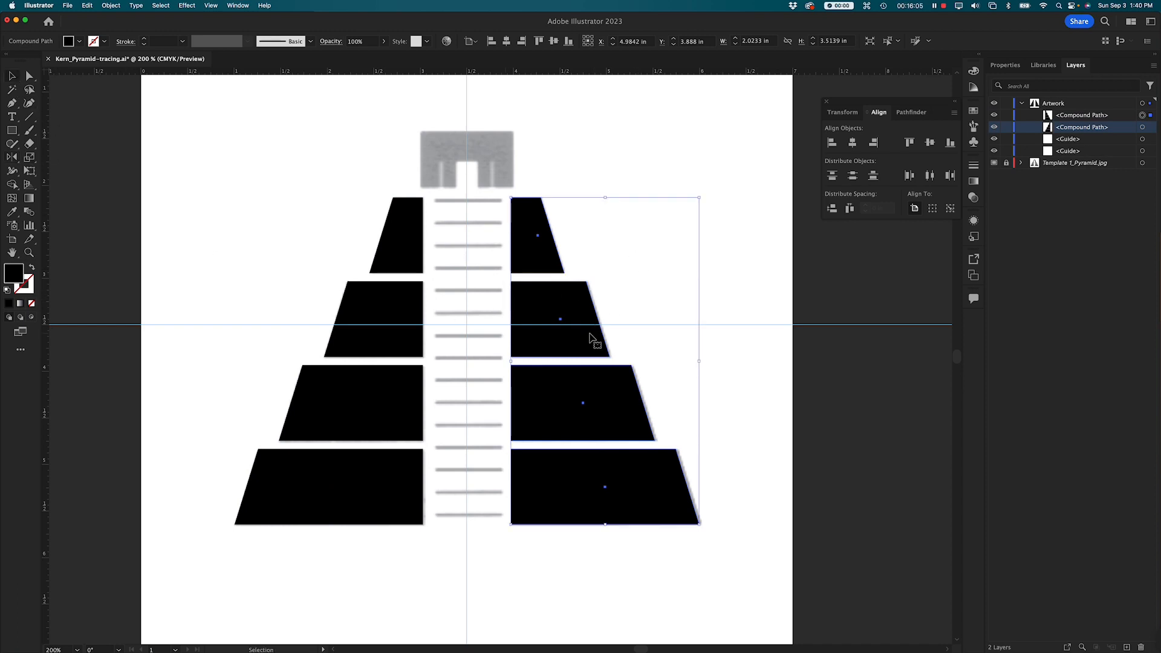
Select the left and right compound paths together, combine them into a single compound path, and deselect it
click(1074, 117)
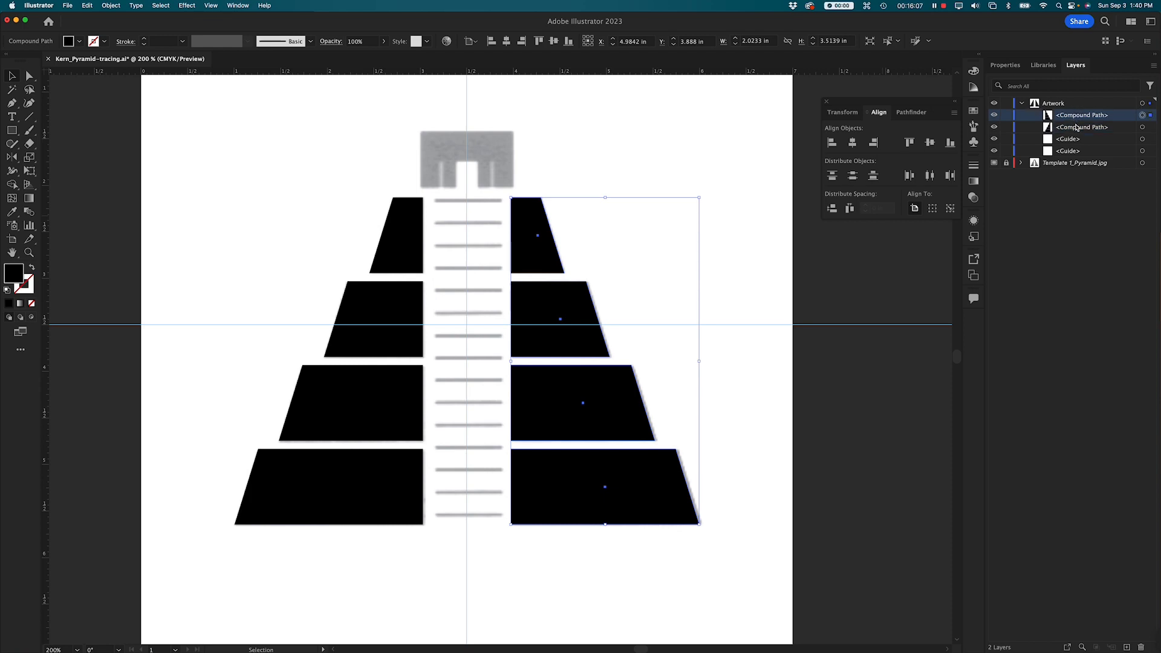
click(1076, 127)
click(1076, 118)
click(1076, 126)
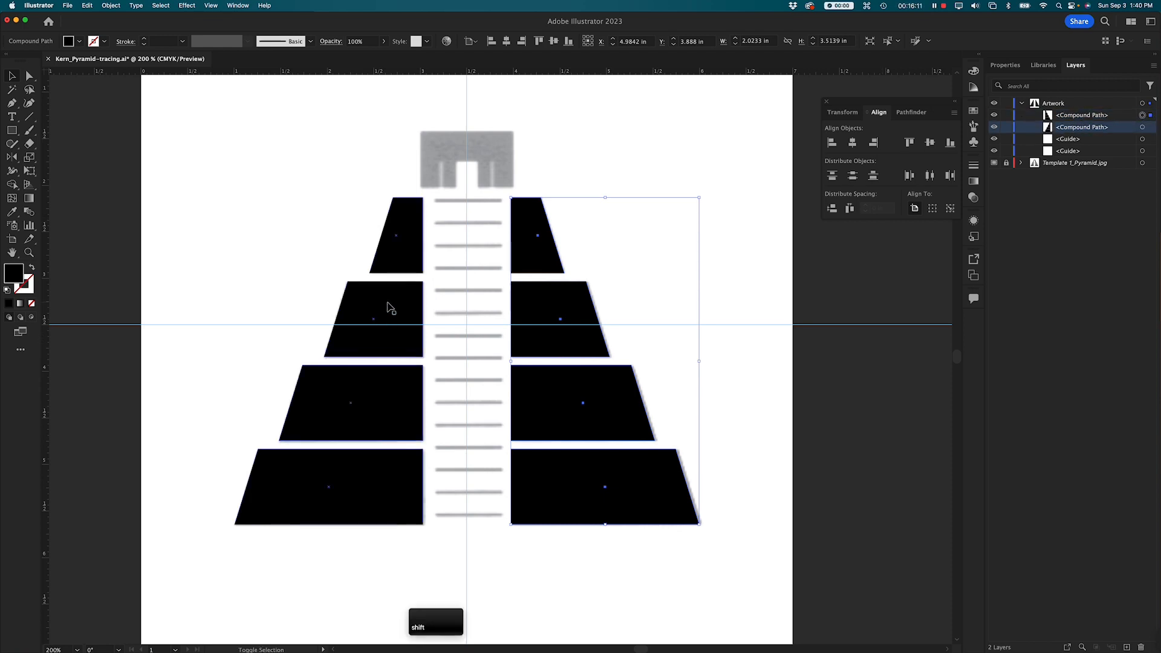
shift+click(390, 309)
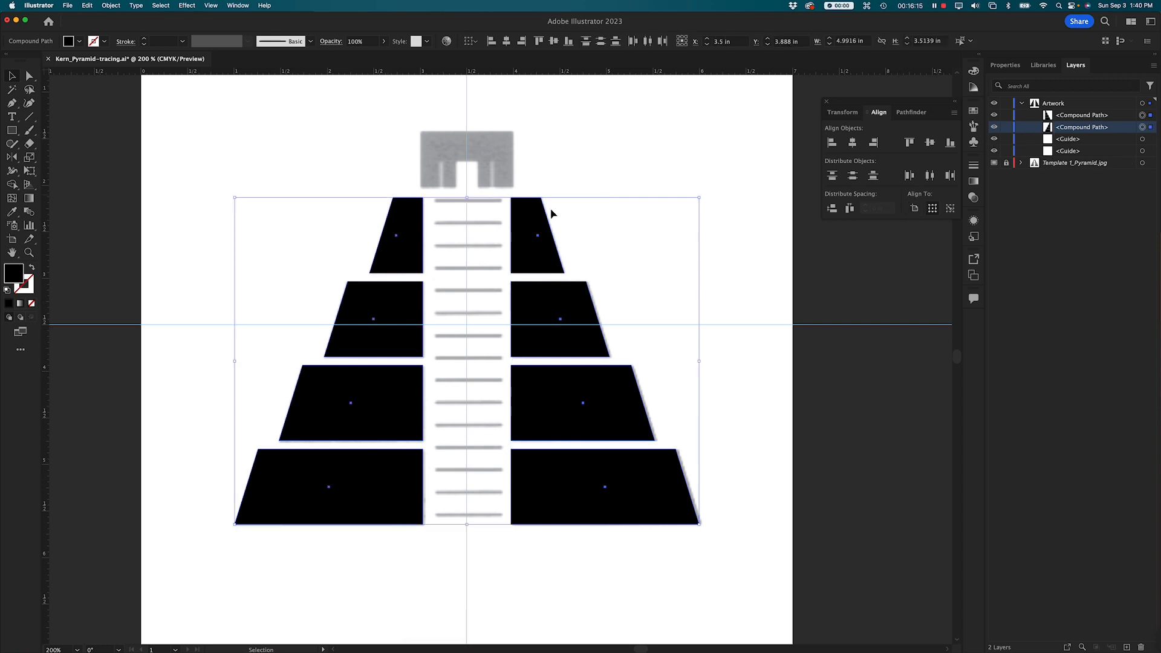
click(109, 5)
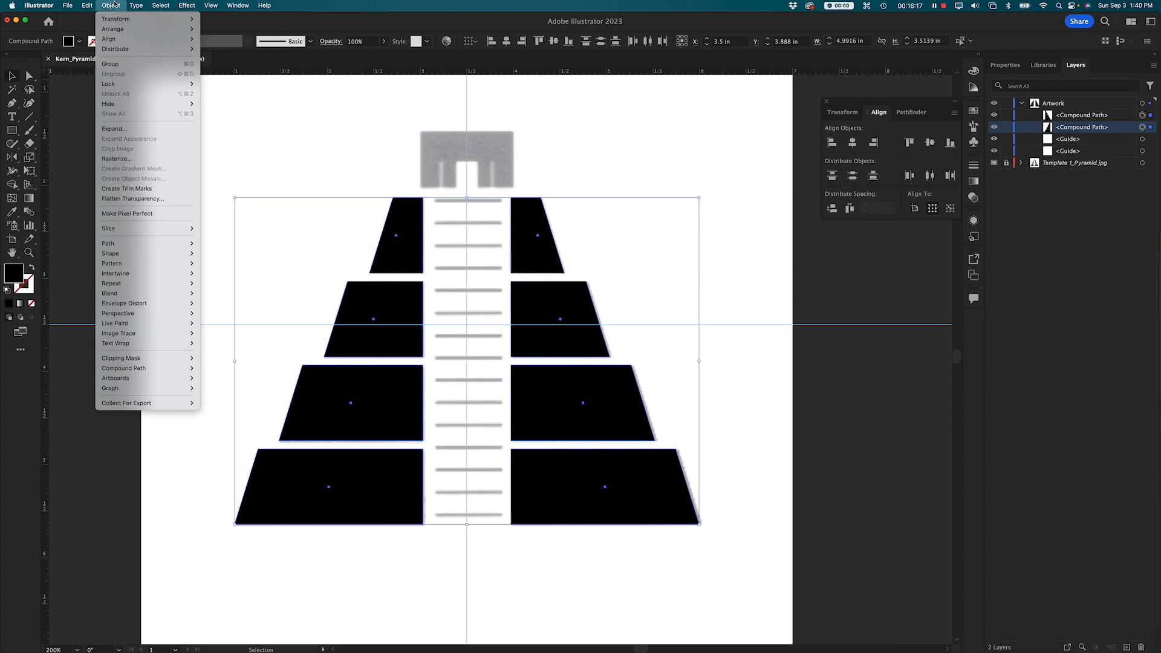
mouse_move(181, 368)
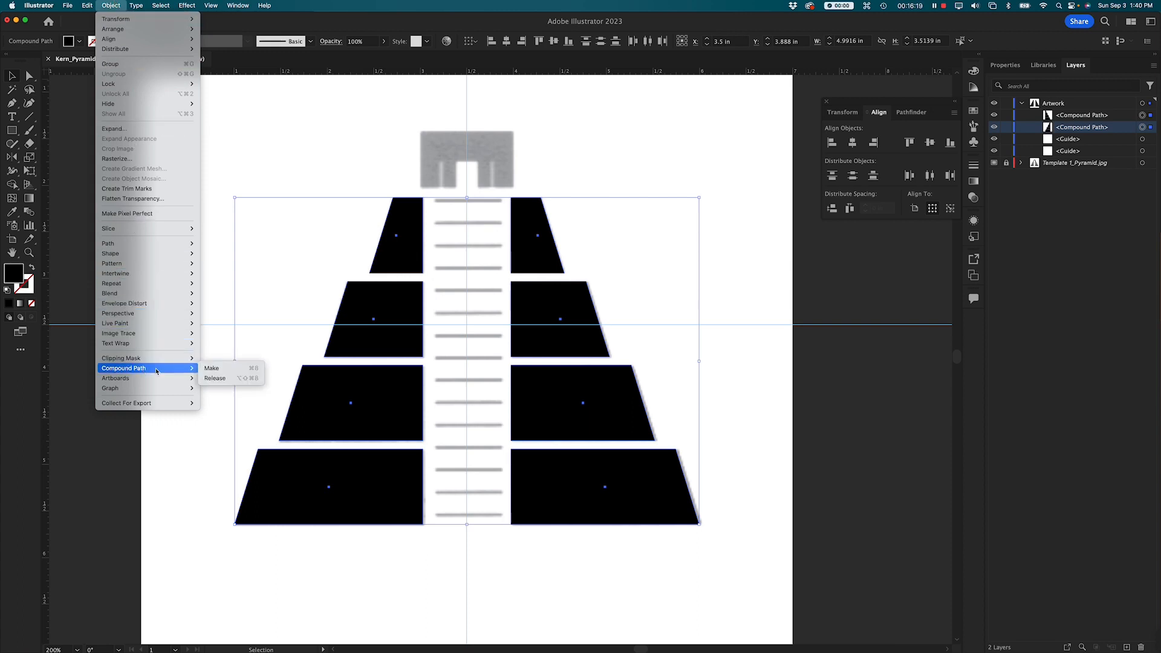
click(211, 372)
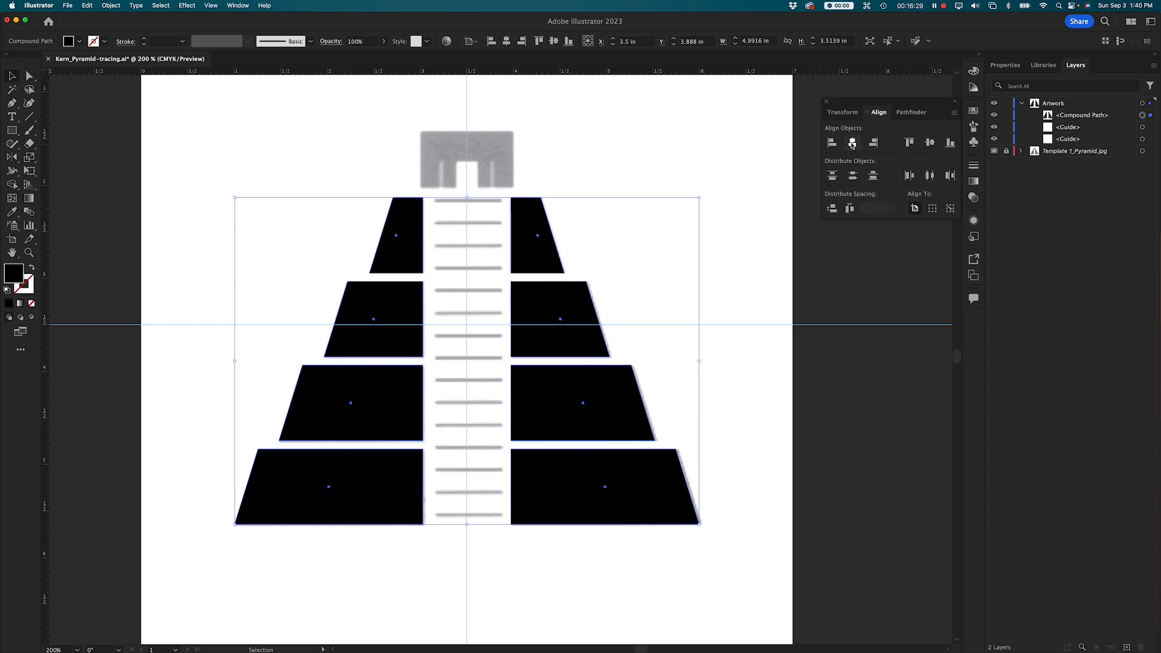
click(643, 142)
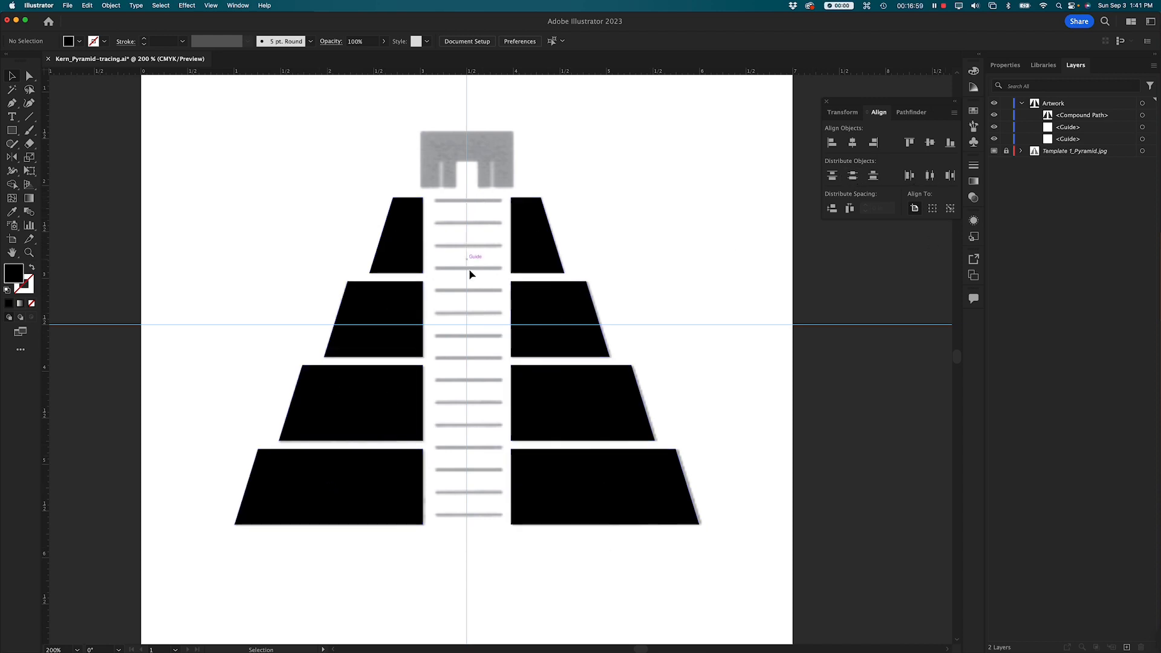
Draw a thin black rectangle about 0.71 in wide and 0.05 in high over the template's top stair line
key(super+equal)
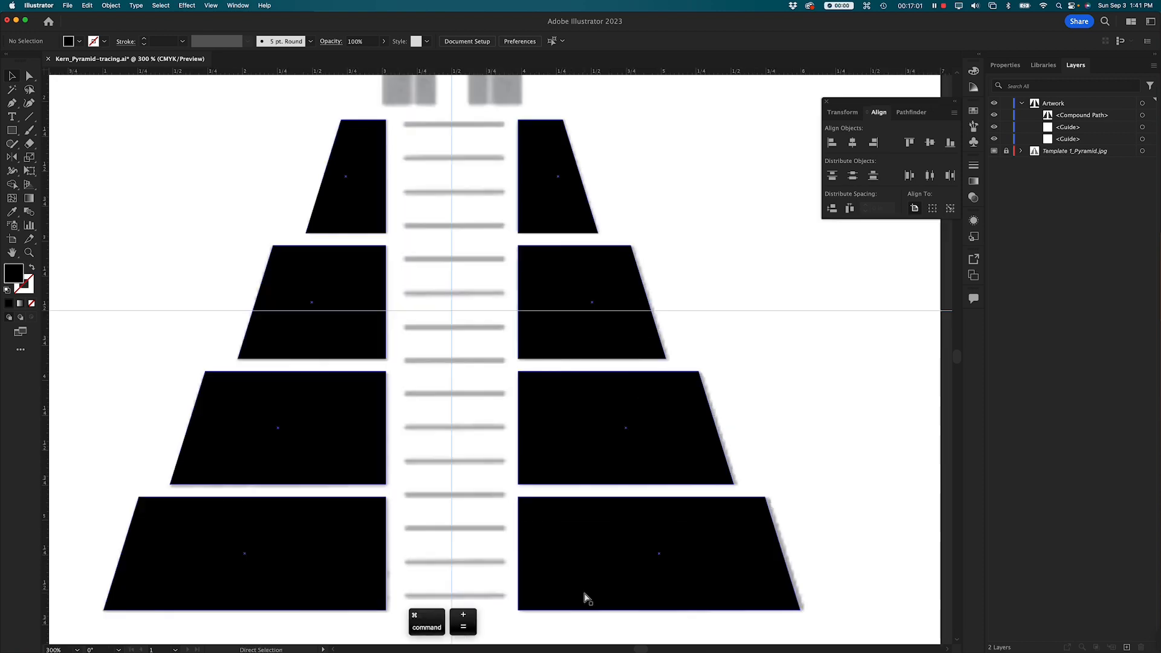
click(11, 131)
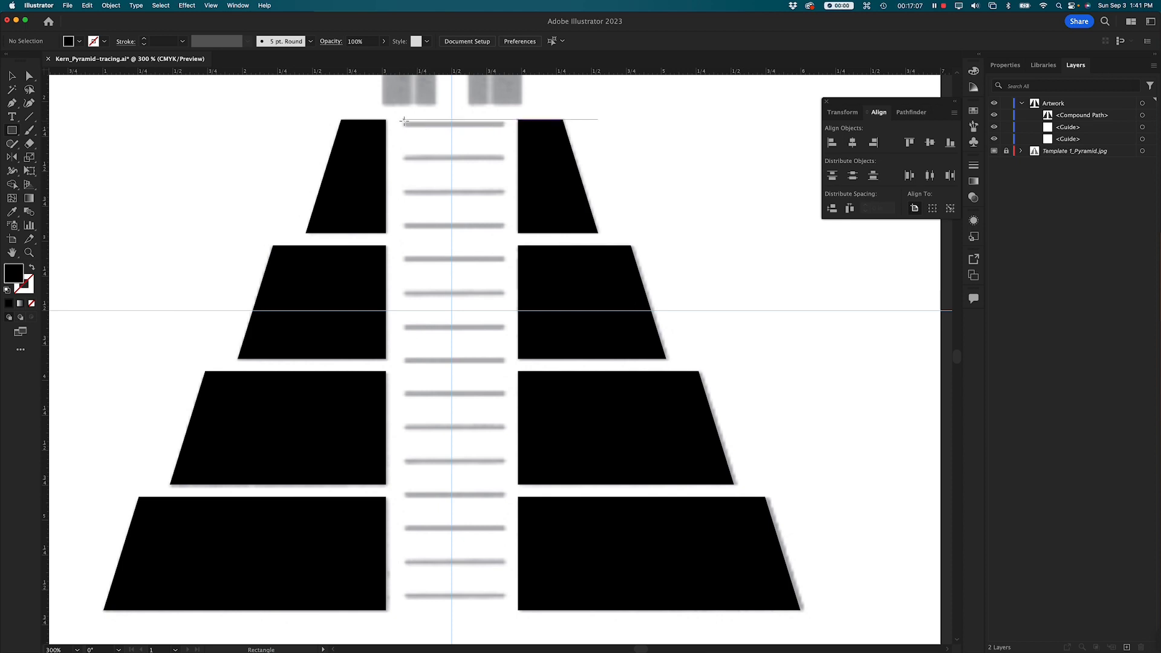
drag(404, 121, 505, 127)
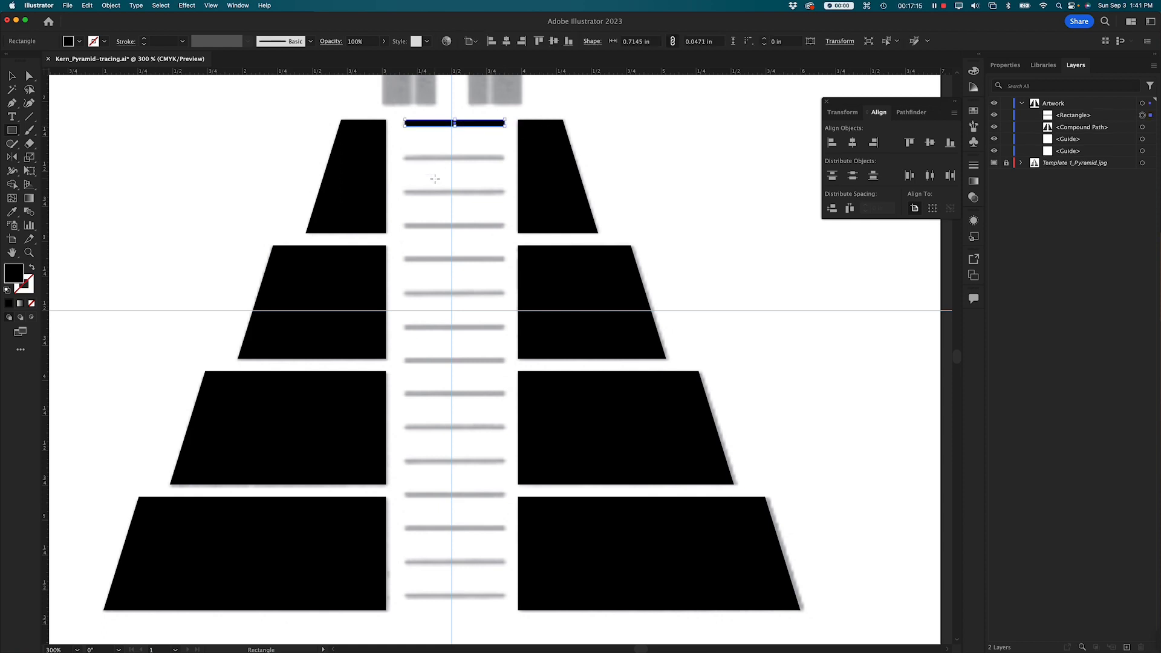
Show the artwork in Outline view so the template is uncovered, and deselect the stair rectangle
key(super)
key(super+y)
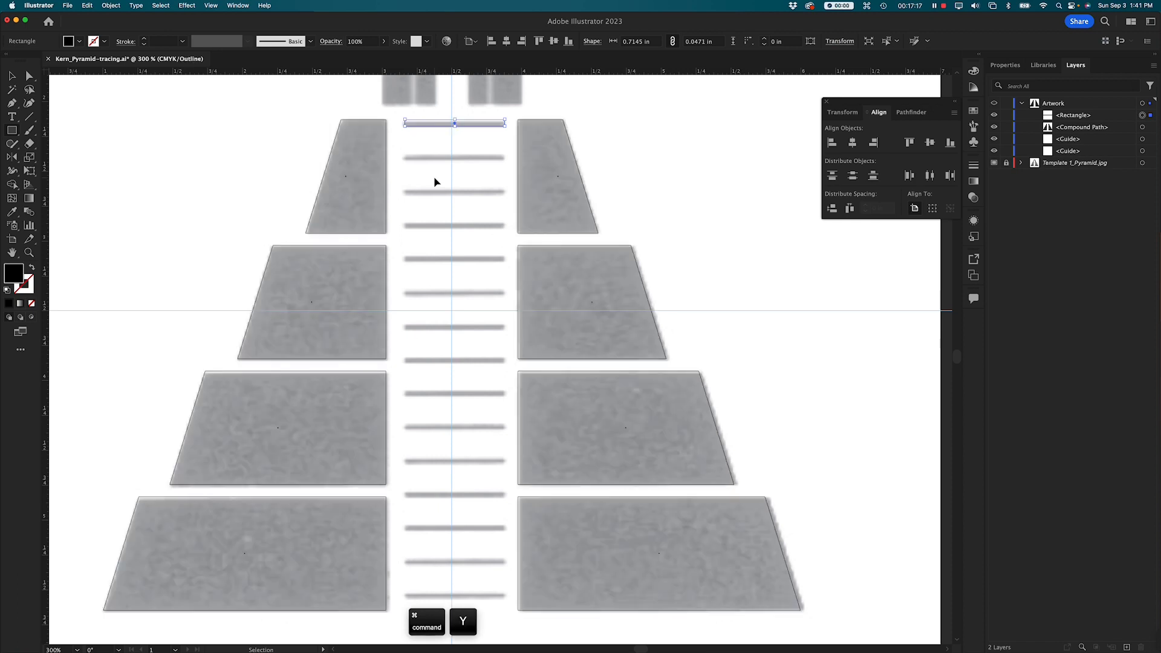
drag(454, 120, 458, 128)
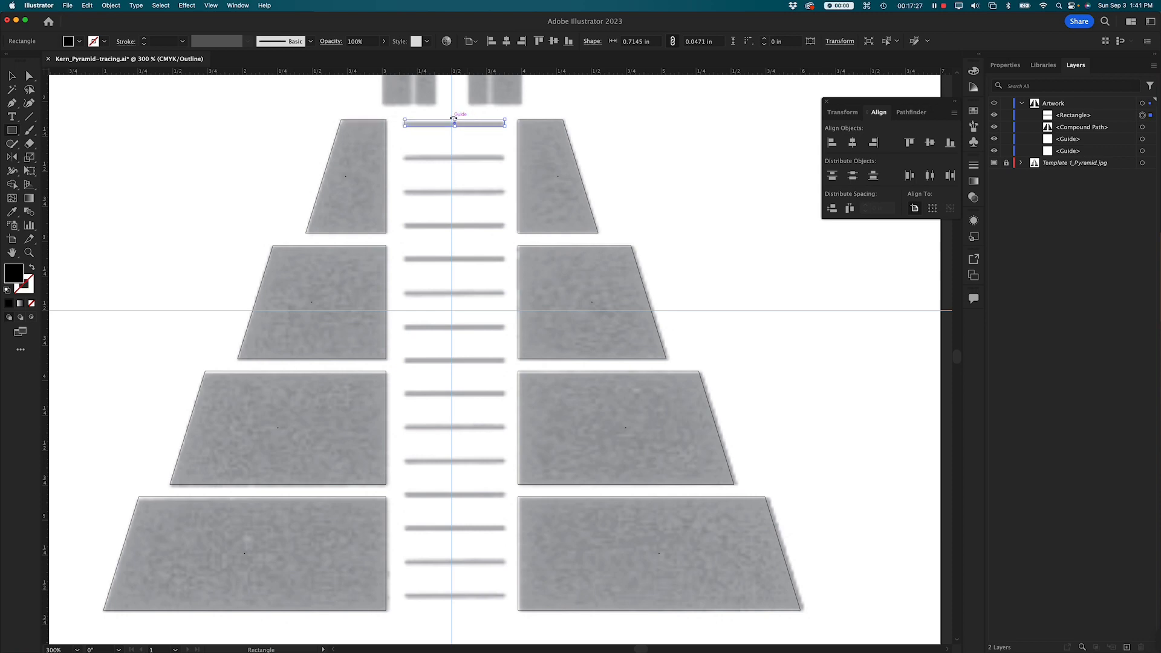
drag(457, 122, 464, 123)
click(13, 77)
click(433, 147)
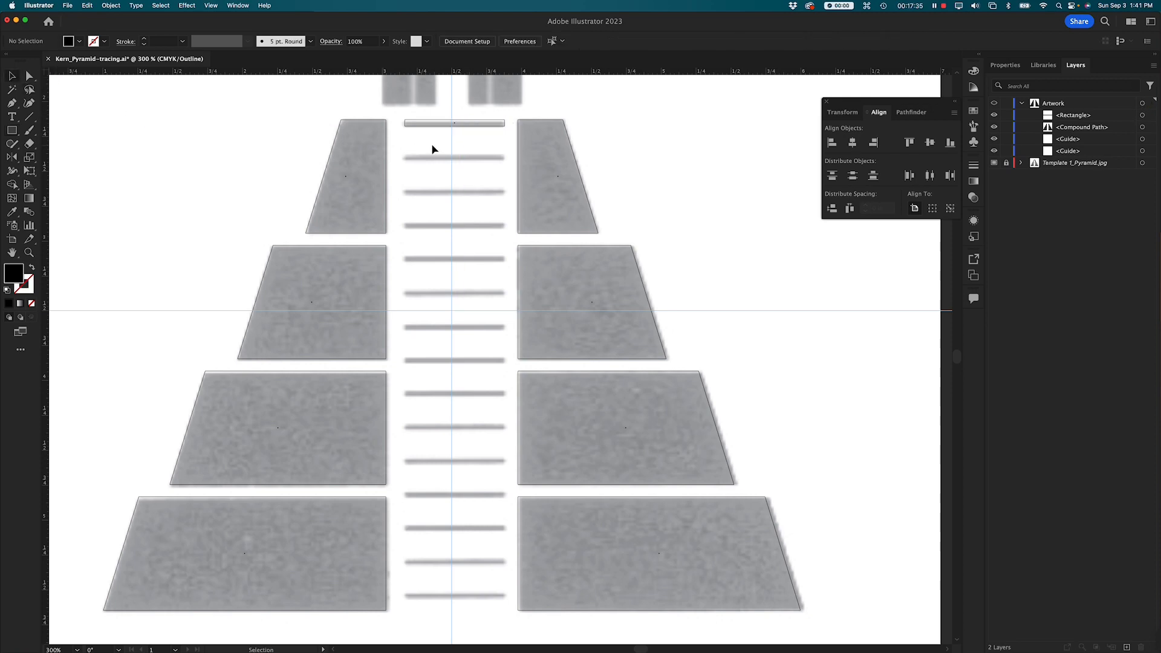
Duplicate the top stair rectangle down the template in growing sets until the first eight stair lines are covered
click(467, 123)
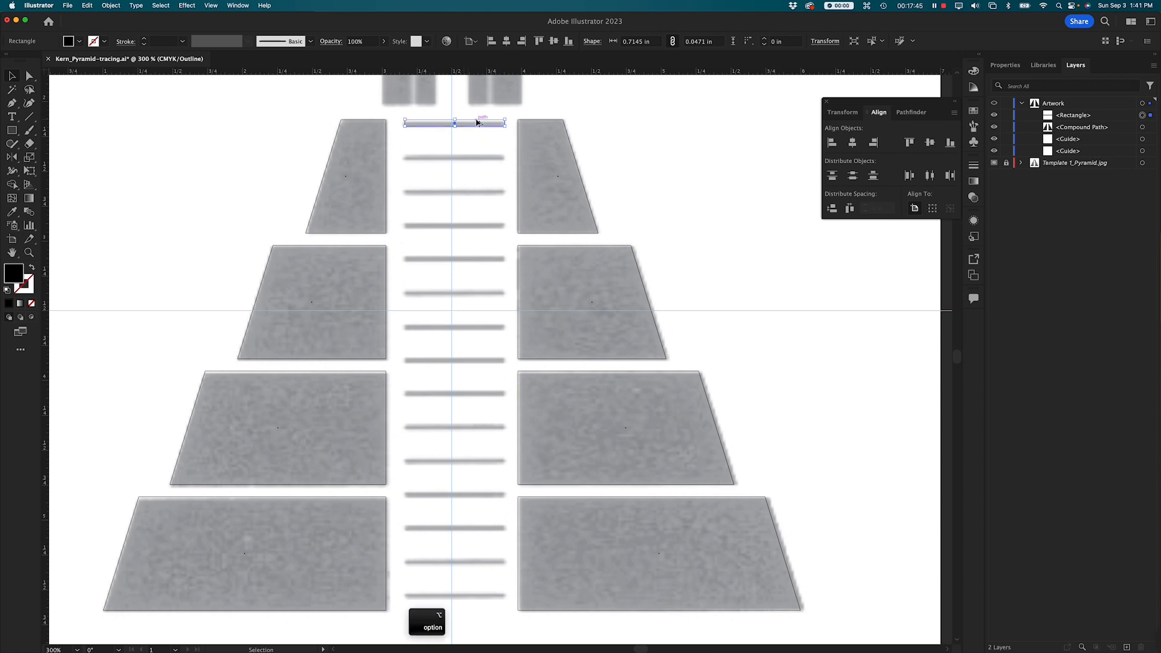
drag(477, 124, 487, 157)
drag(402, 115, 510, 176)
drag(492, 122, 496, 191)
drag(399, 112, 508, 240)
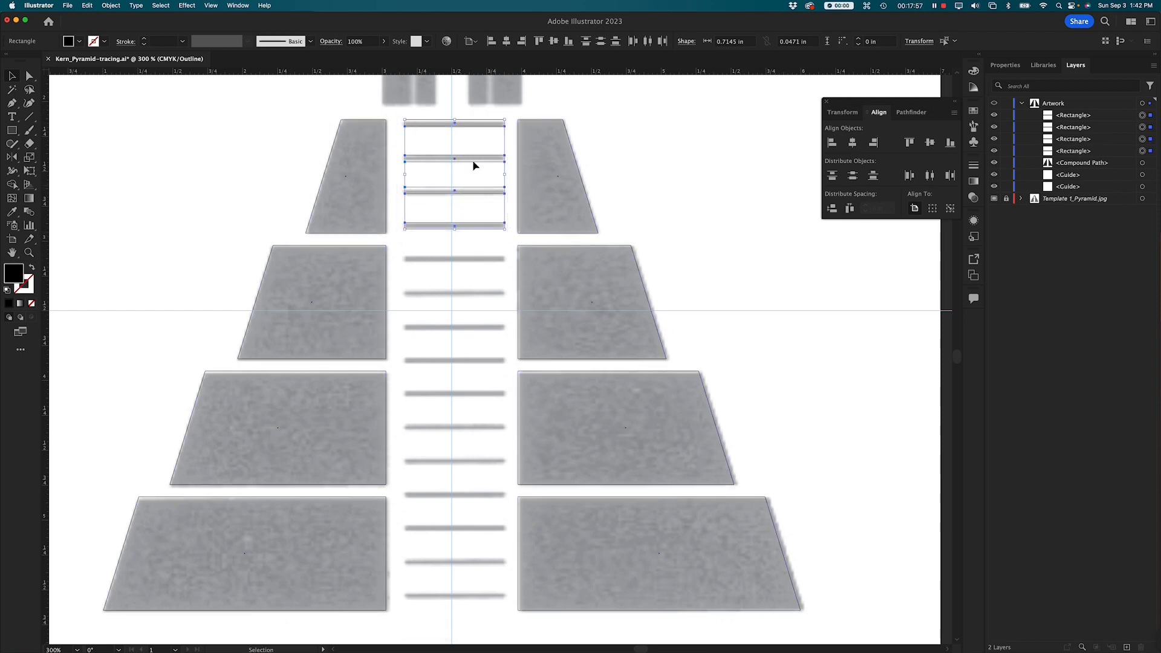
drag(474, 129, 481, 264)
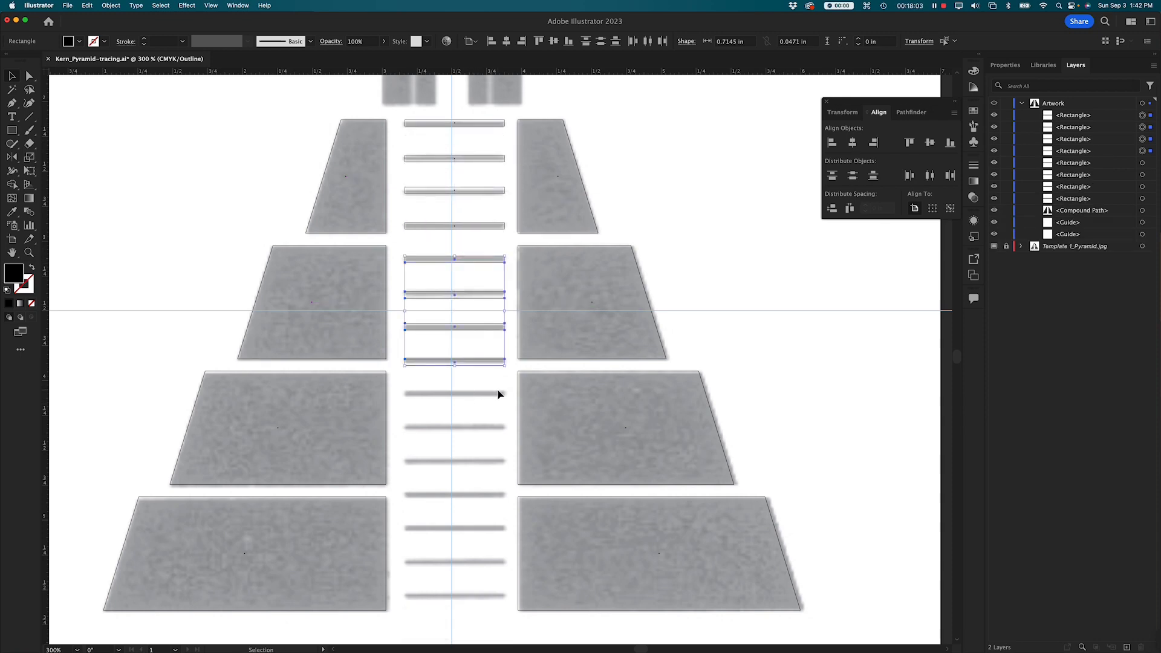
Copy the lowest four stair rectangles onto the next four lines, and copy three of those onto the last three lines
drag(479, 260, 485, 393)
key(space)
drag(487, 538, 500, 423)
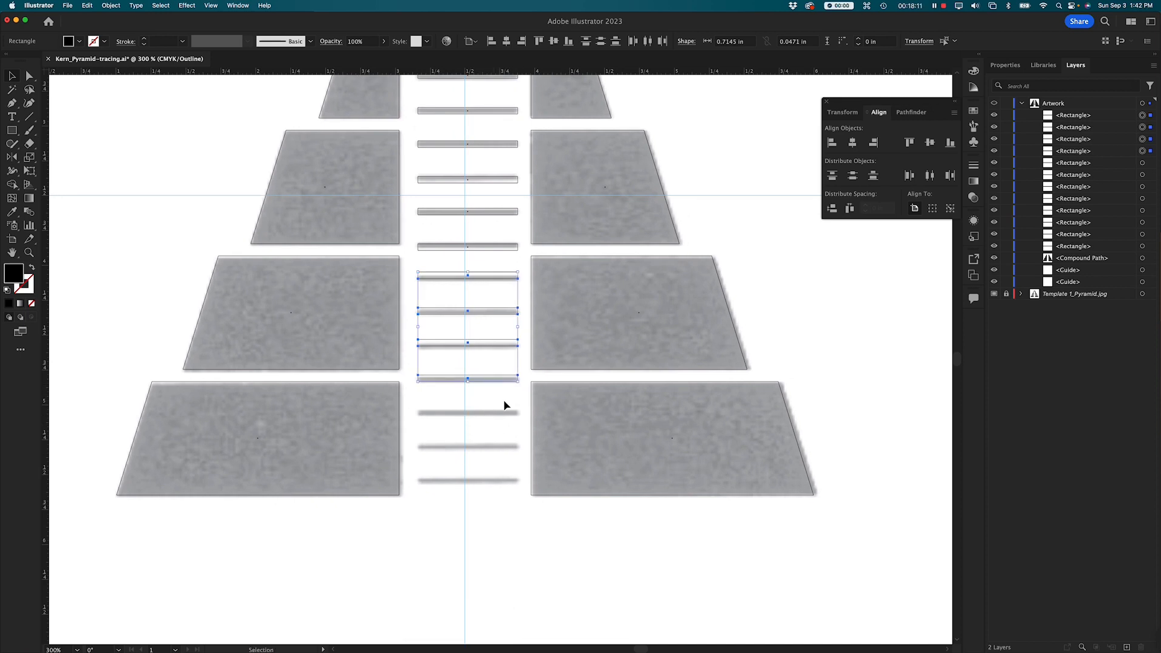
drag(403, 302, 521, 394)
drag(477, 314, 478, 413)
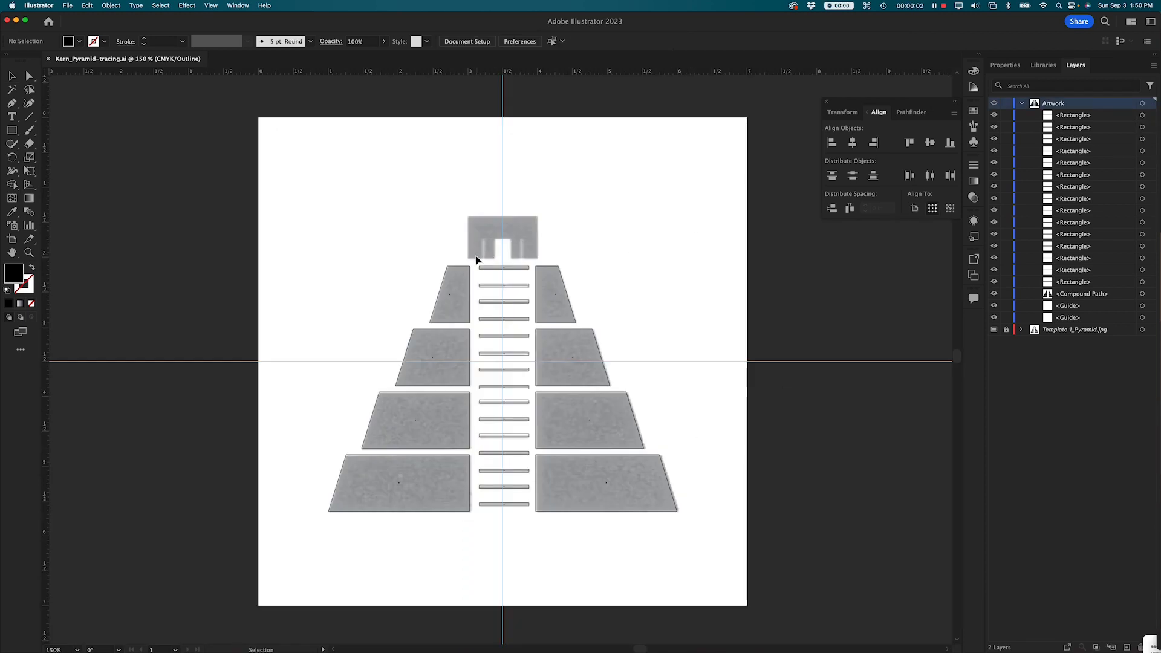
Select all fifteen stair rectangles, distribute them evenly by vertical centres within the selection, and centre them horizontally on the artboard
drag(477, 261, 532, 521)
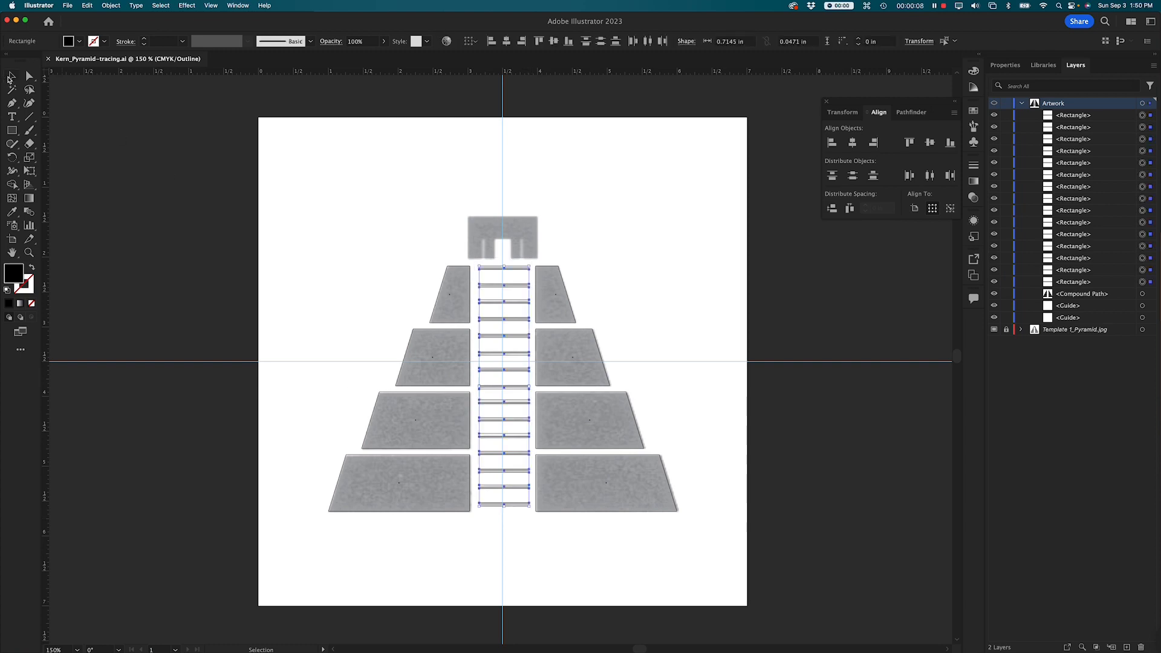
click(476, 260)
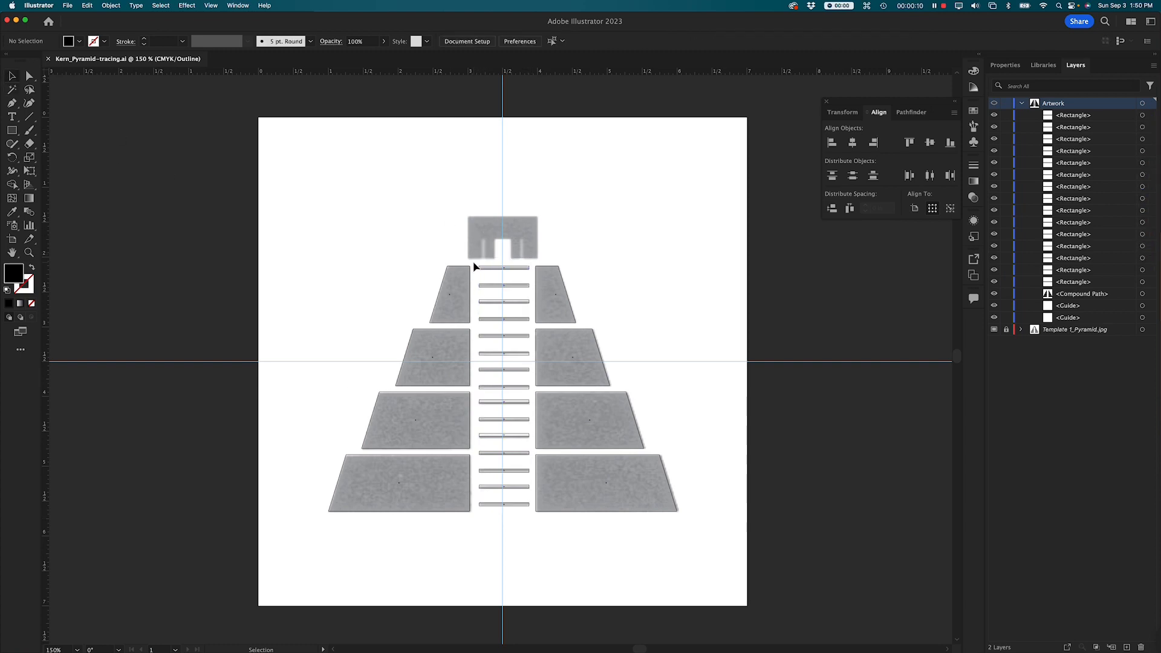
drag(477, 260, 531, 512)
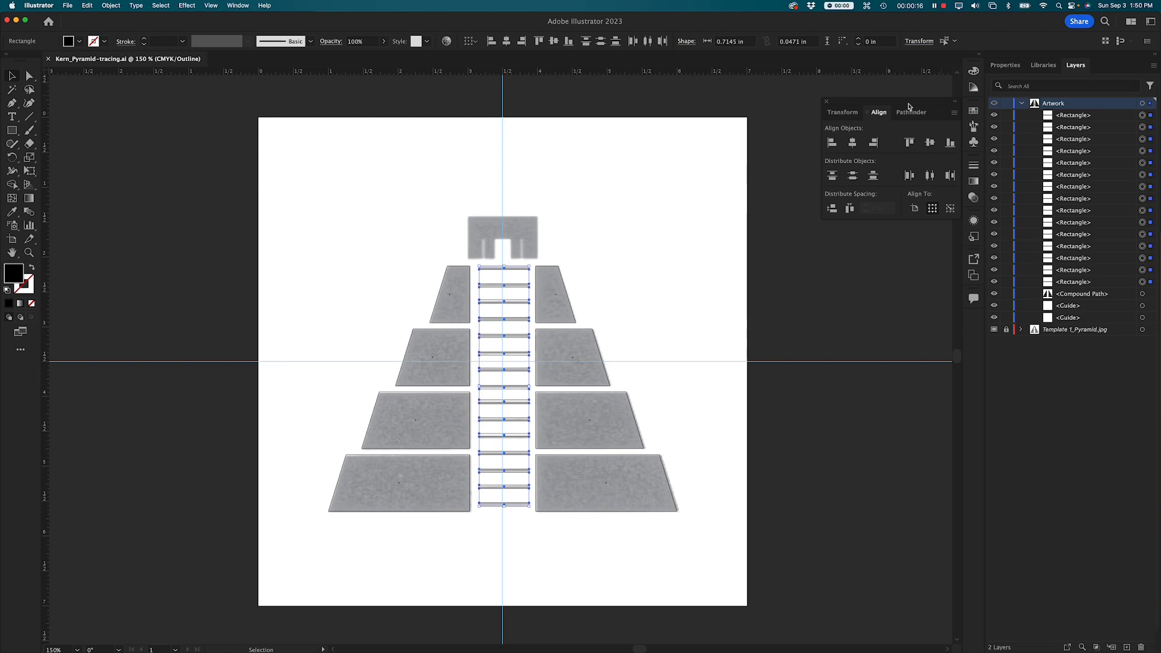
click(932, 208)
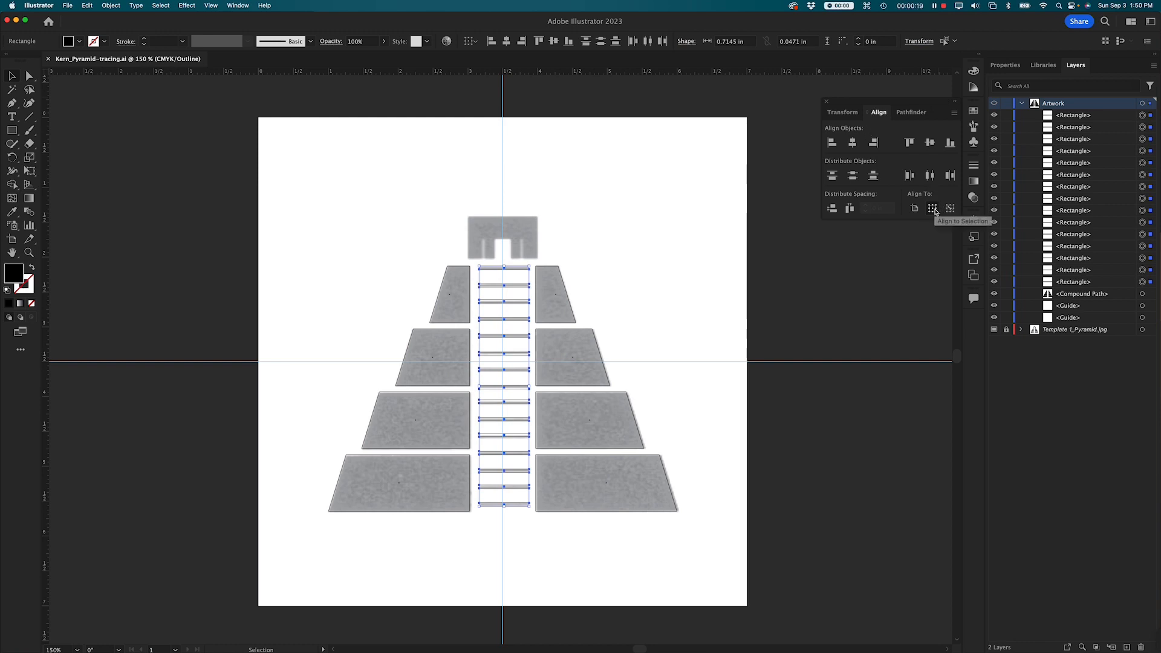
click(853, 176)
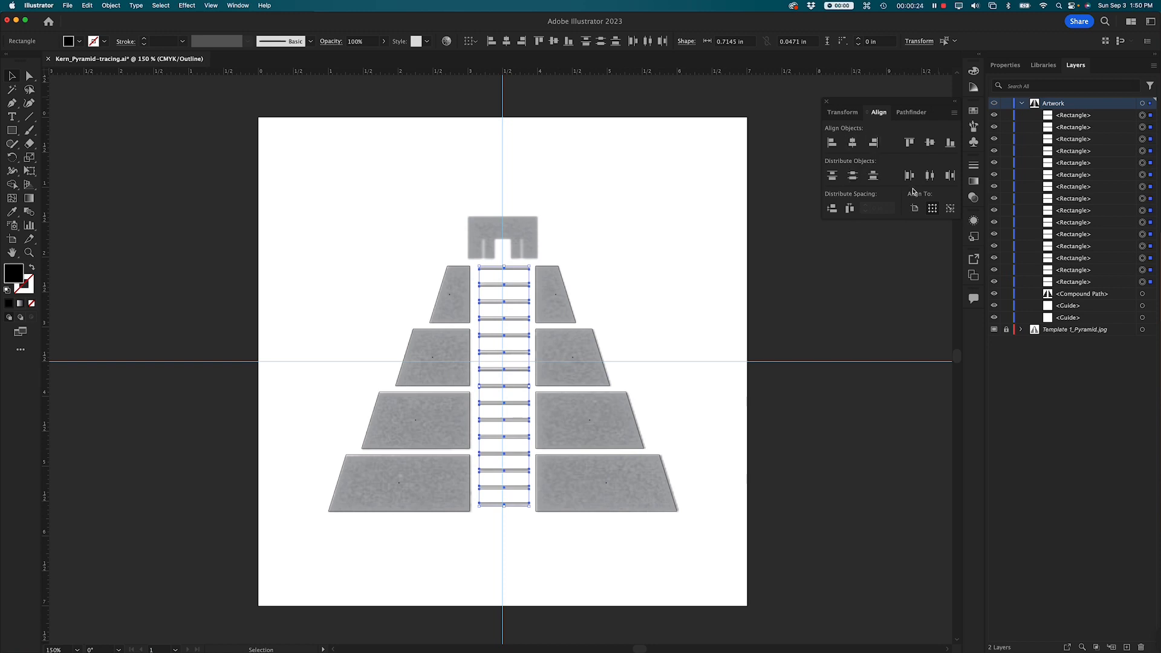
click(916, 209)
click(853, 143)
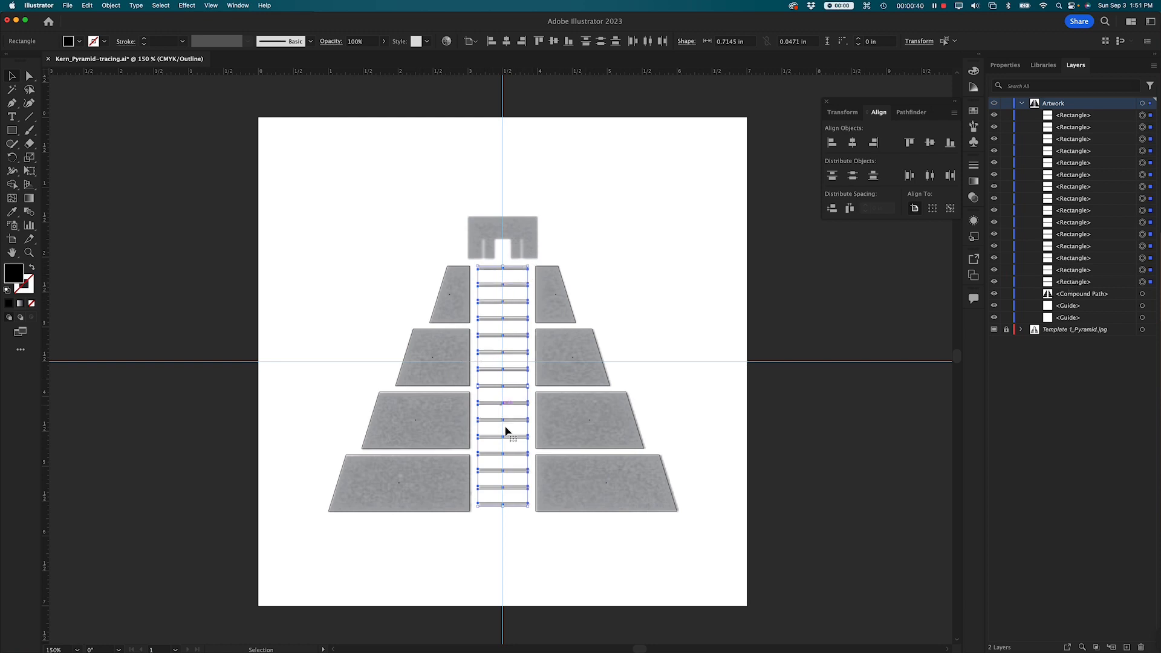
Combine the fifteen selected stair rectangles into one compound path
key(super)
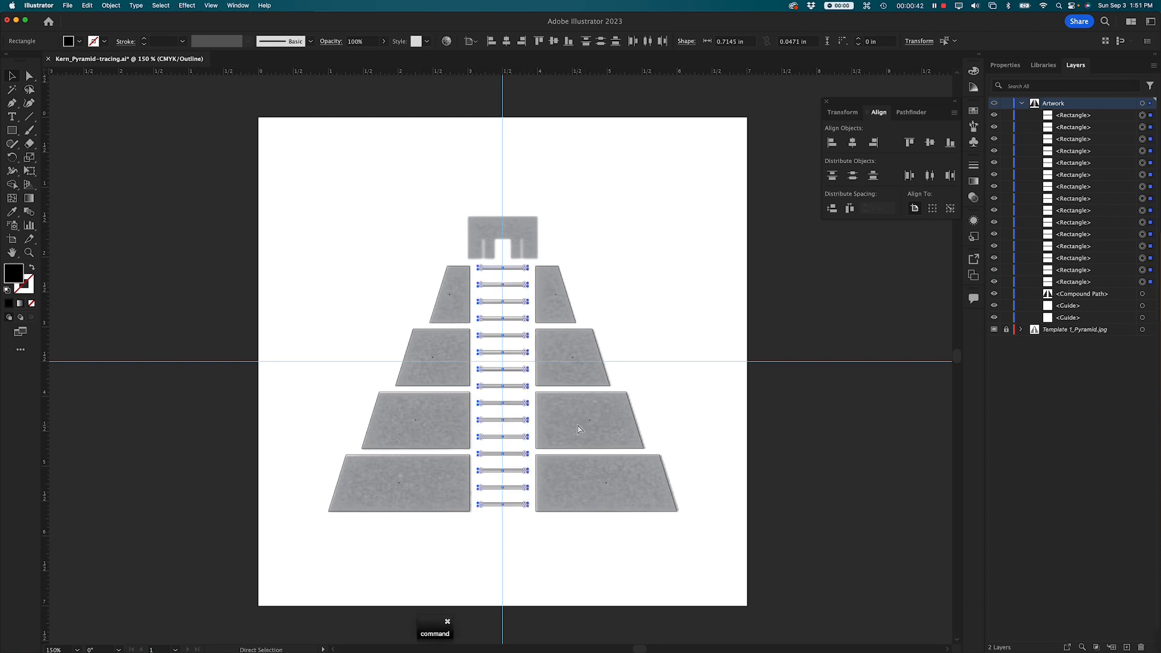
key(super+8)
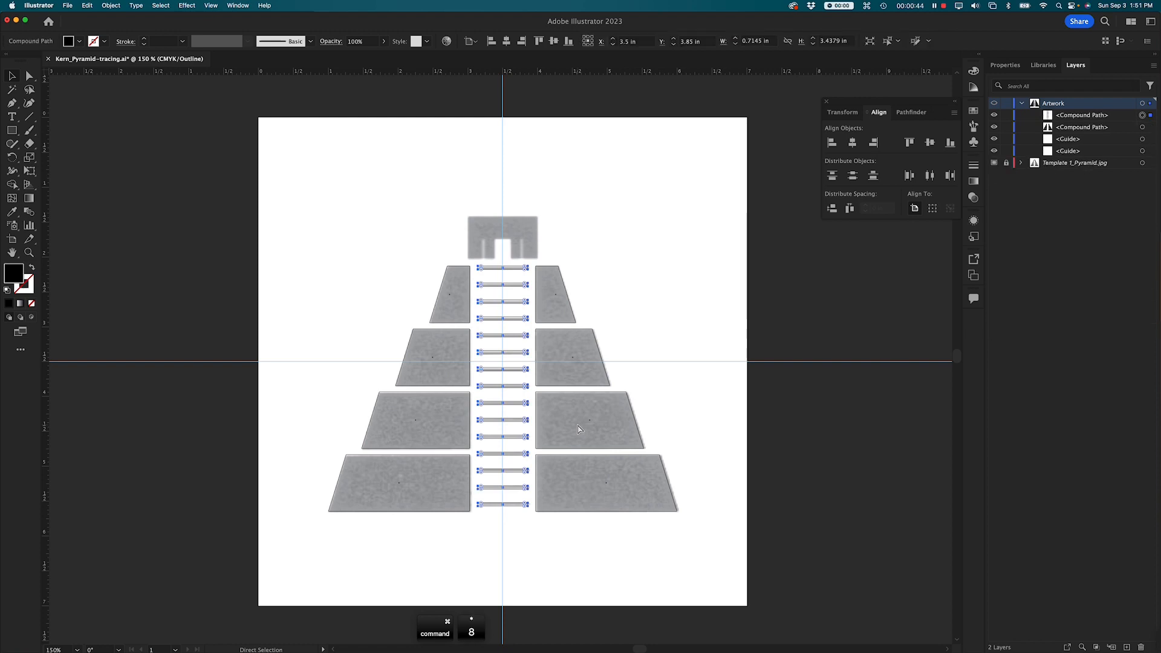
click(1067, 117)
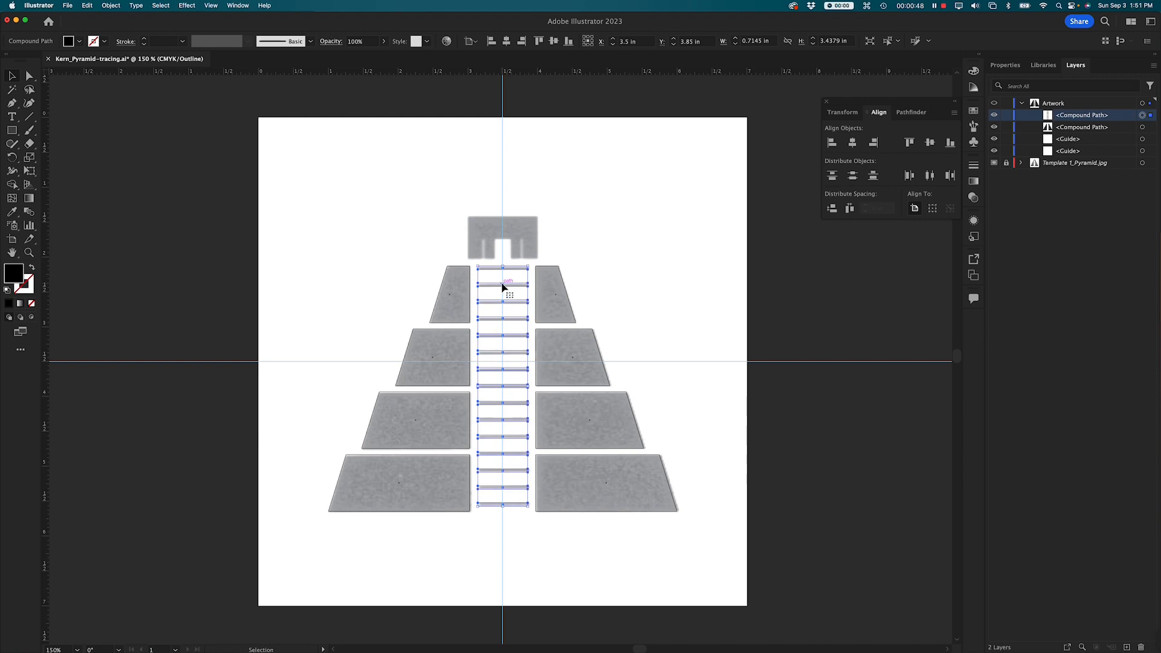
Select the tier blocks and the stairs, centre them horizontally on the artboard, and merge them into a single compound path
click(568, 295)
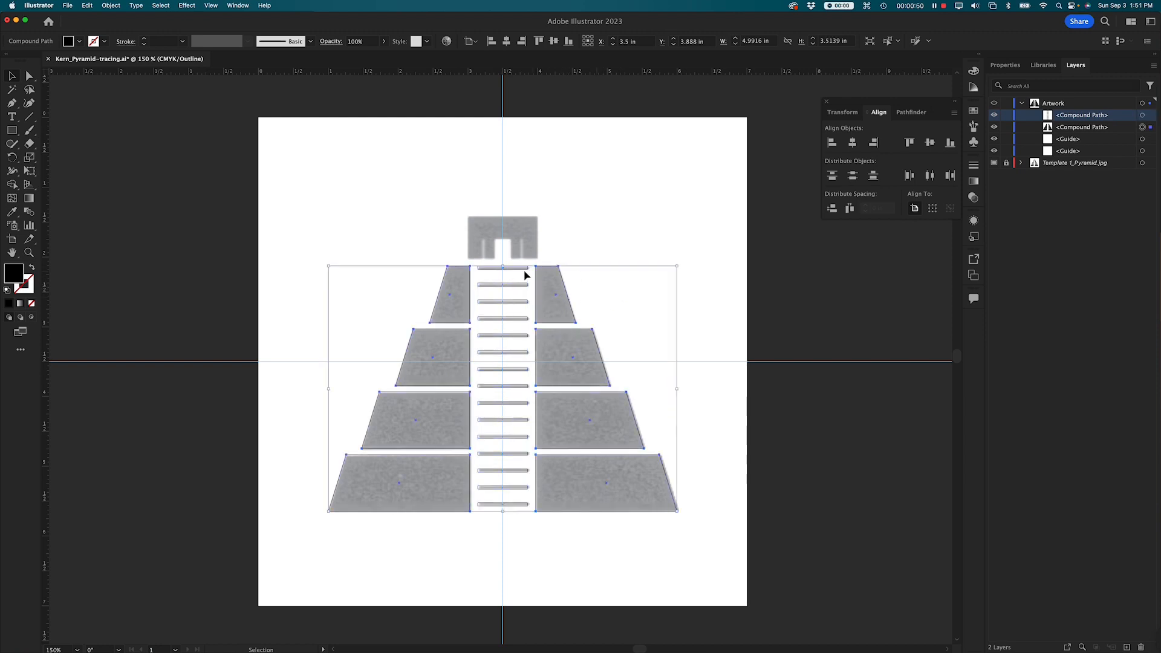
drag(317, 198, 723, 579)
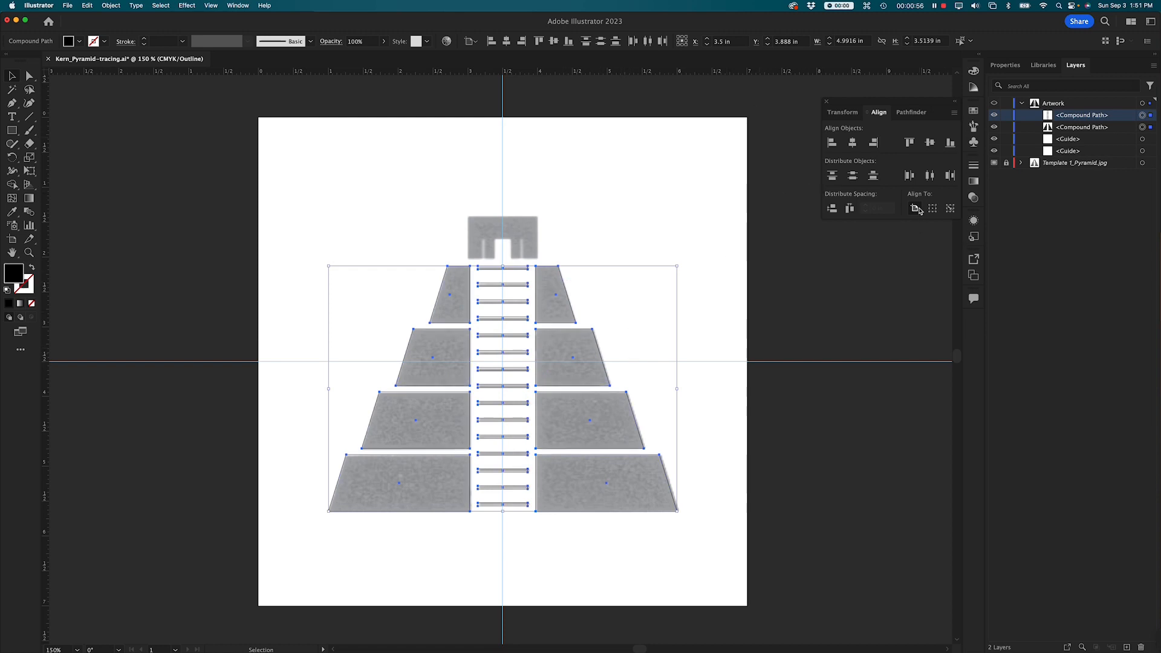
click(852, 143)
key(super)
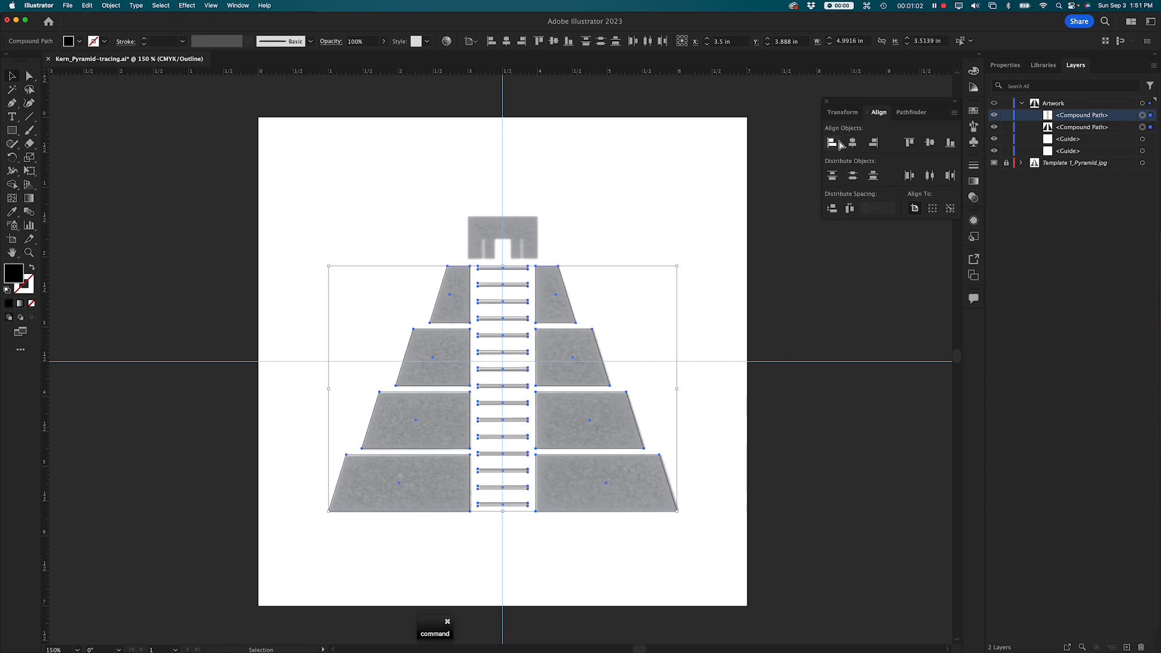
key(super+8)
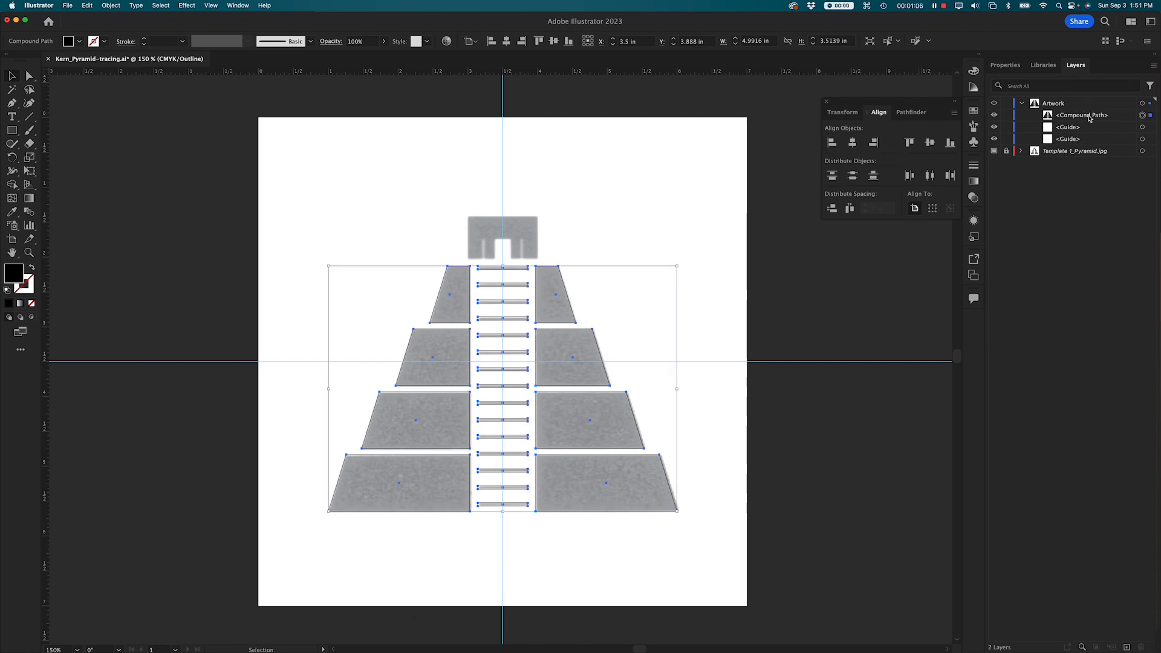
click(523, 226)
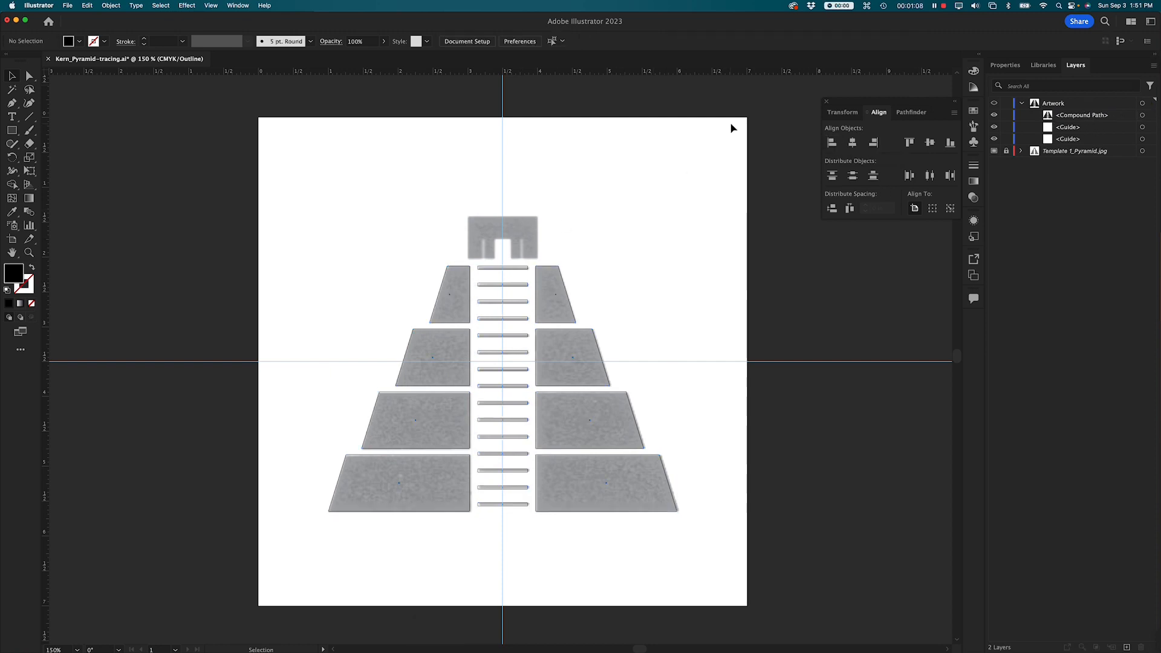
Draw a rectangle about 1 in by 0.61 in over the temple block at the top of the pyramid
key(super+equal)
key(super+equal)
key(space)
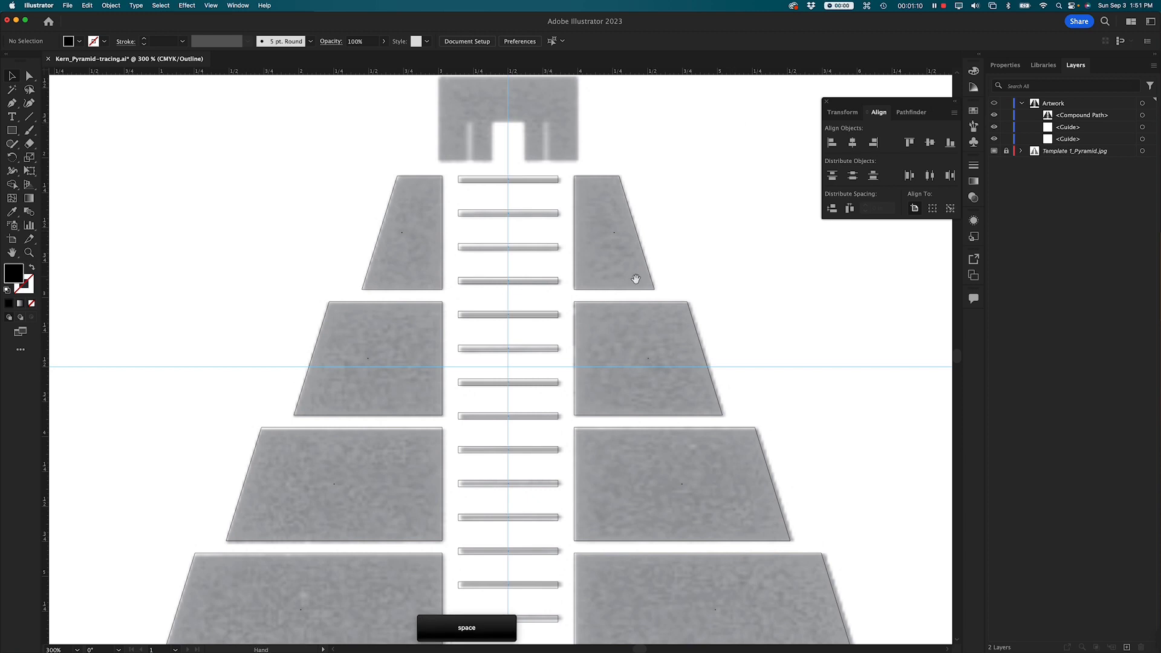
drag(640, 200, 650, 347)
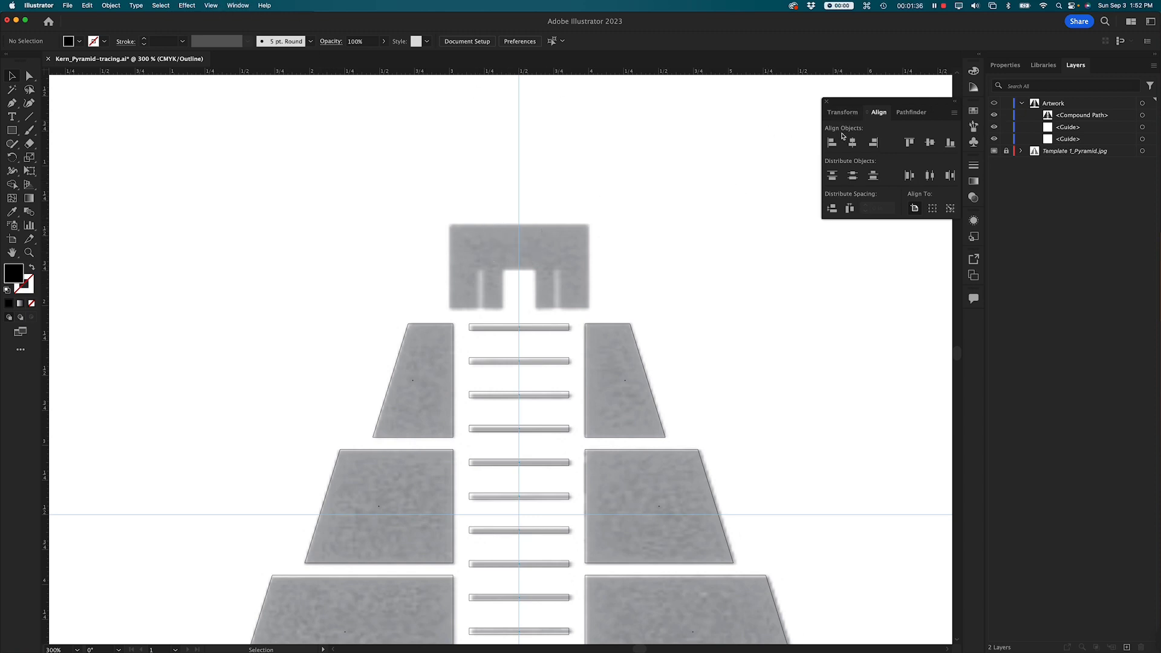
click(911, 112)
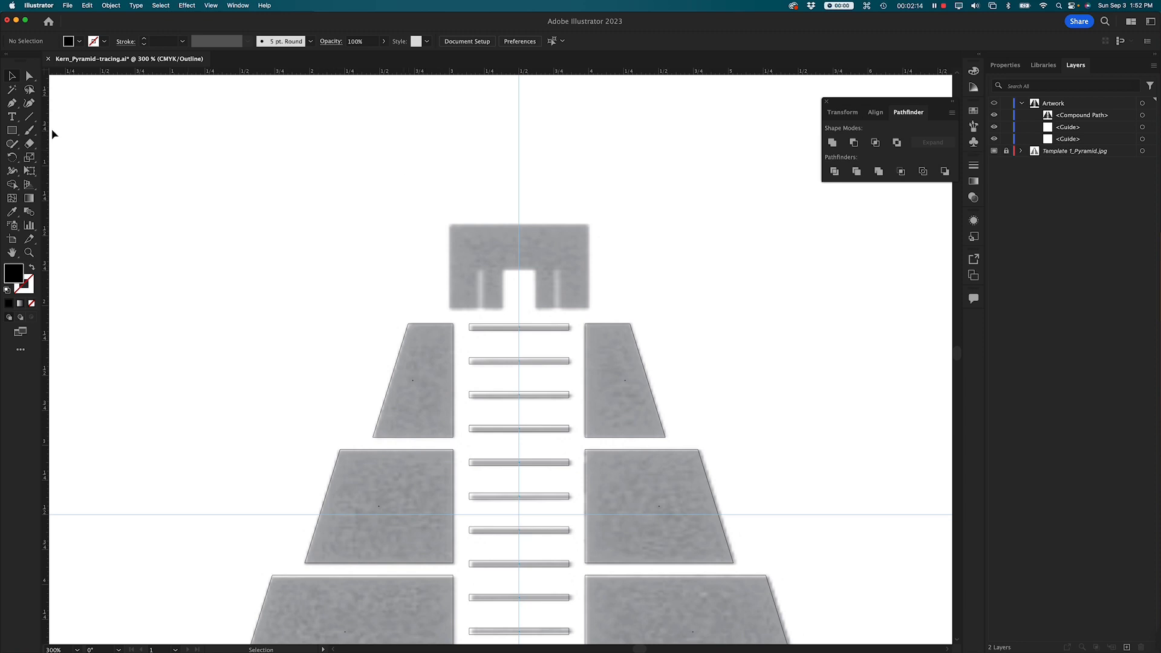
key(m)
mouse_move(450, 224)
mouse_down()
mouse_move(544, 266)
mouse_move(589, 309)
mouse_up()
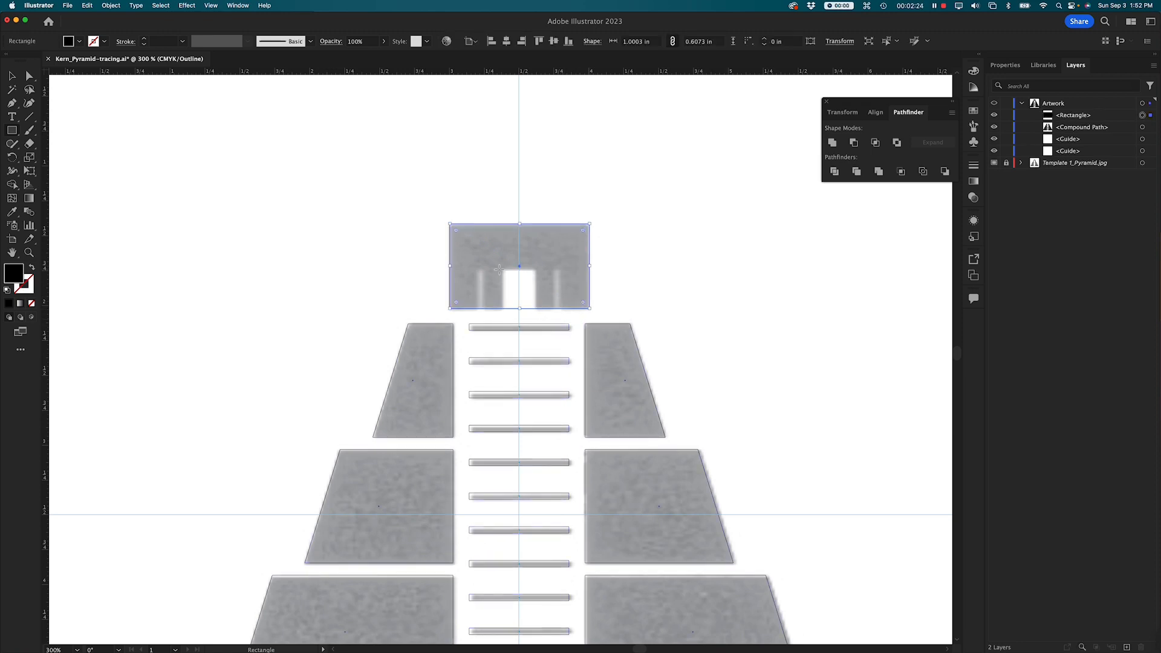
Draw a doorway rectangle about 0.24 in by 0.33 in over the temple's white opening, extending slightly below its base, and deselect it
drag(502, 269, 535, 306)
drag(535, 305, 535, 313)
drag(535, 314, 536, 309)
drag(536, 308, 536, 315)
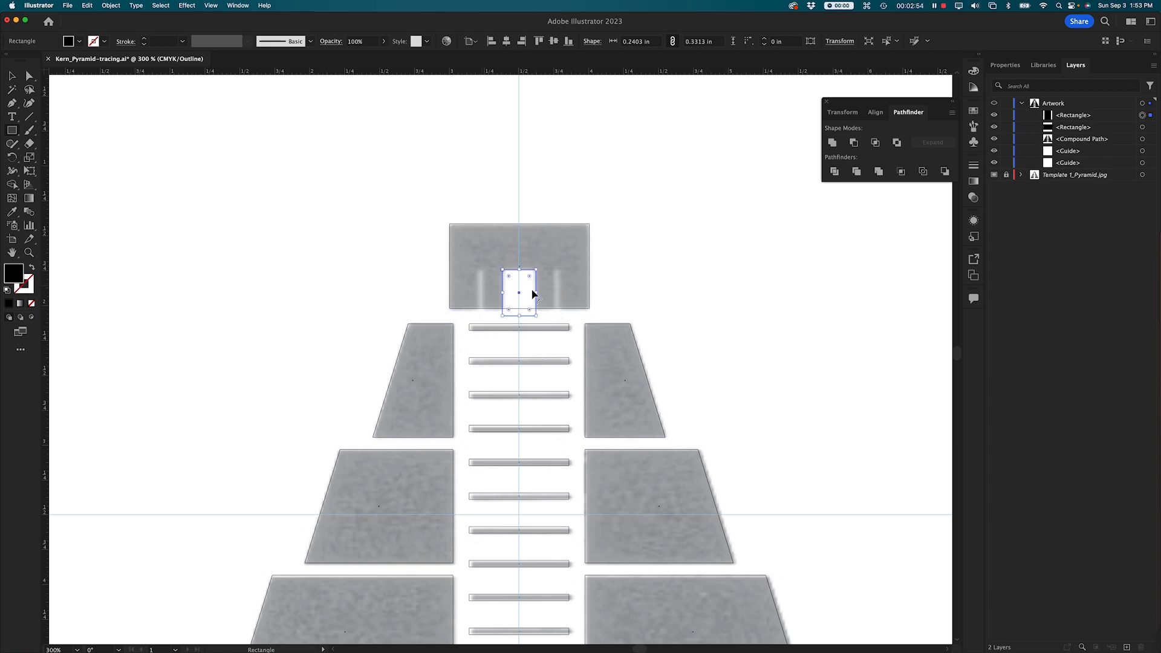
key(v)
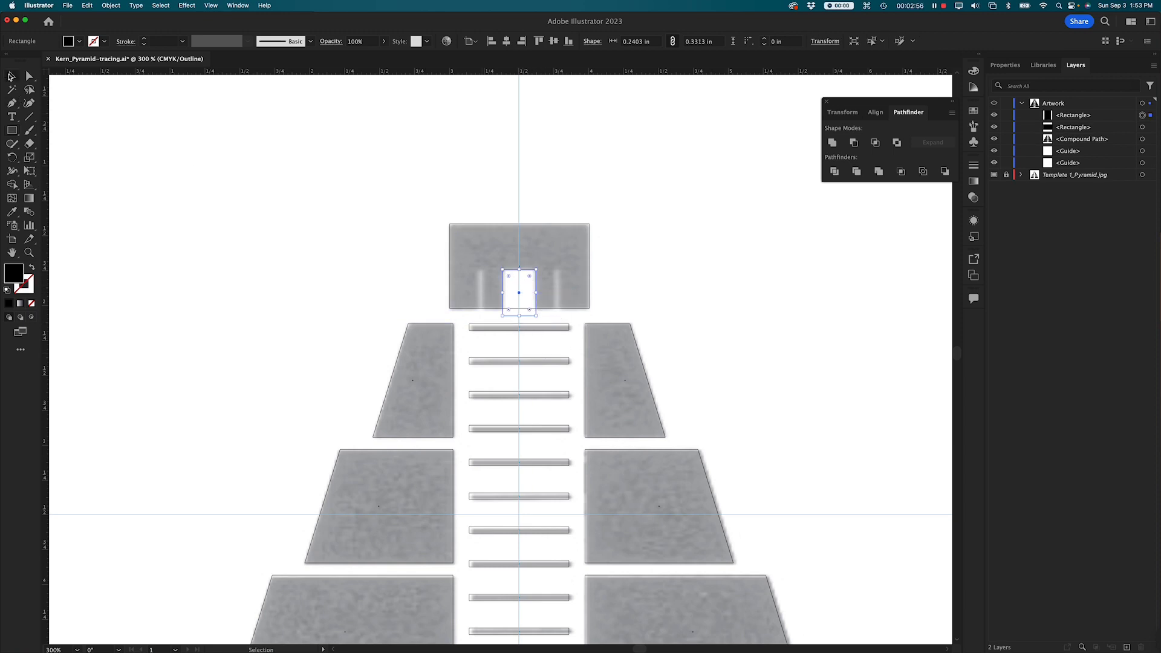
click(318, 188)
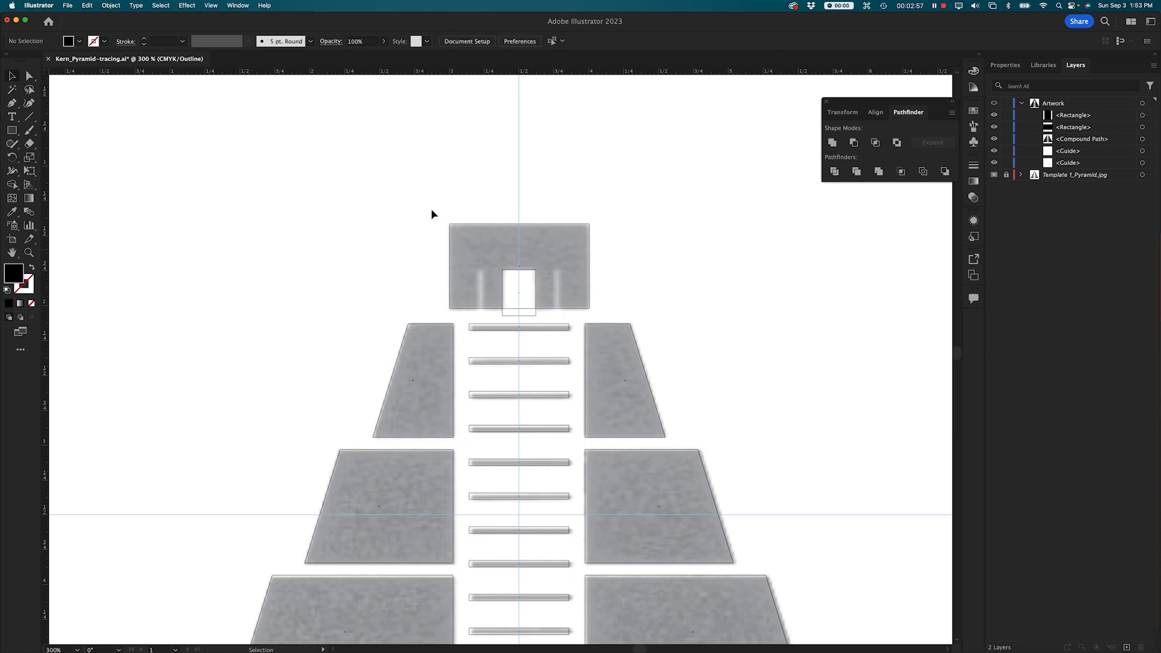
Select the doorway and temple rectangles together and centre them horizontally on the artboard
click(536, 304)
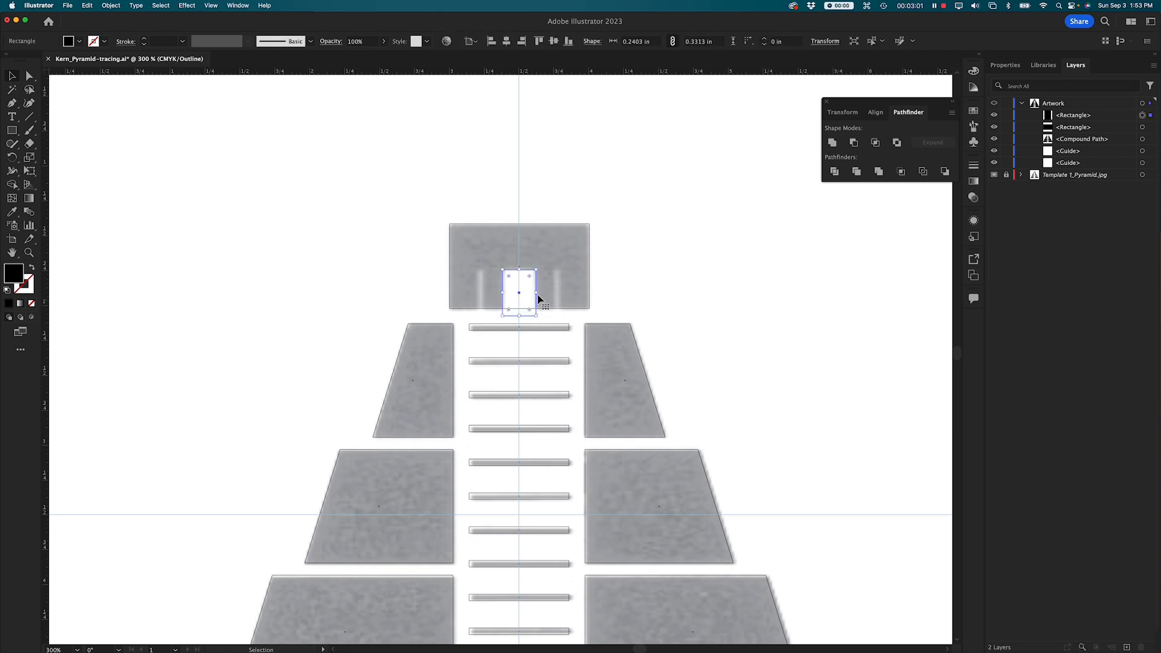
shift+click(534, 226)
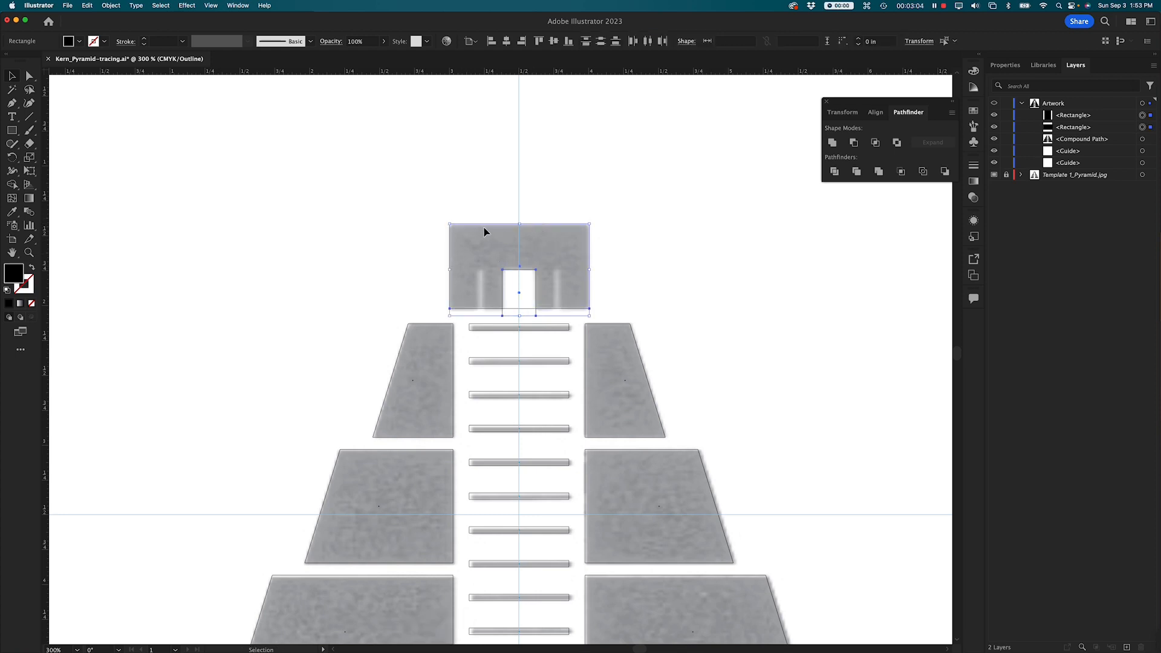
click(874, 112)
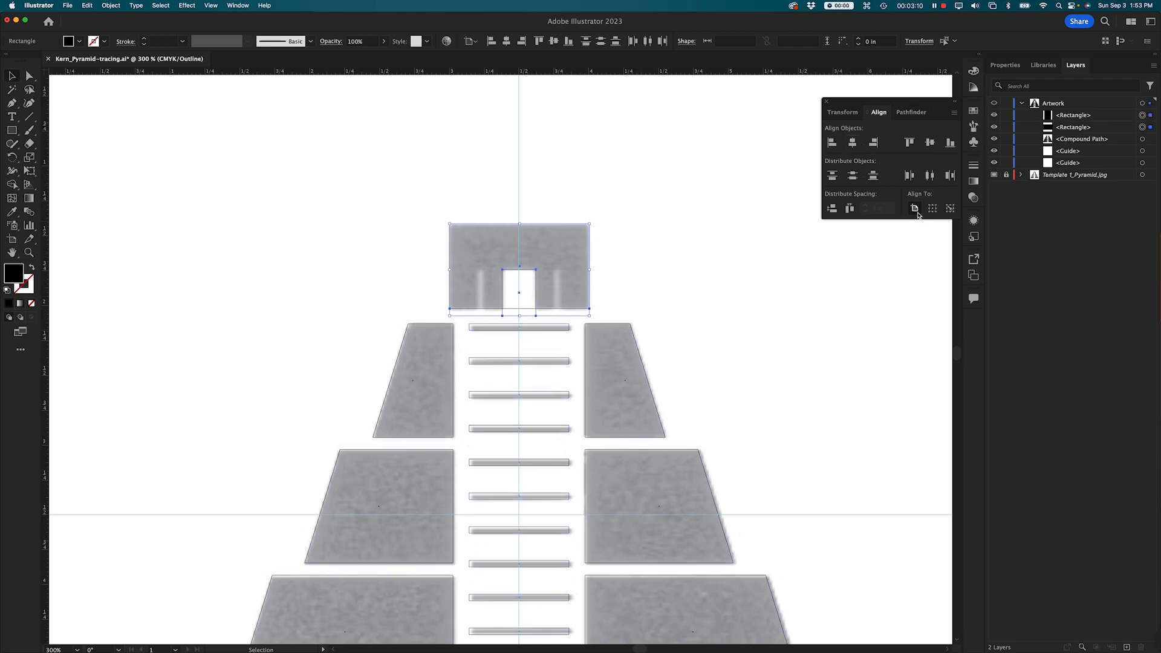
click(853, 143)
Subtract the doorway rectangle from the temple rectangle with Minus Front
click(917, 114)
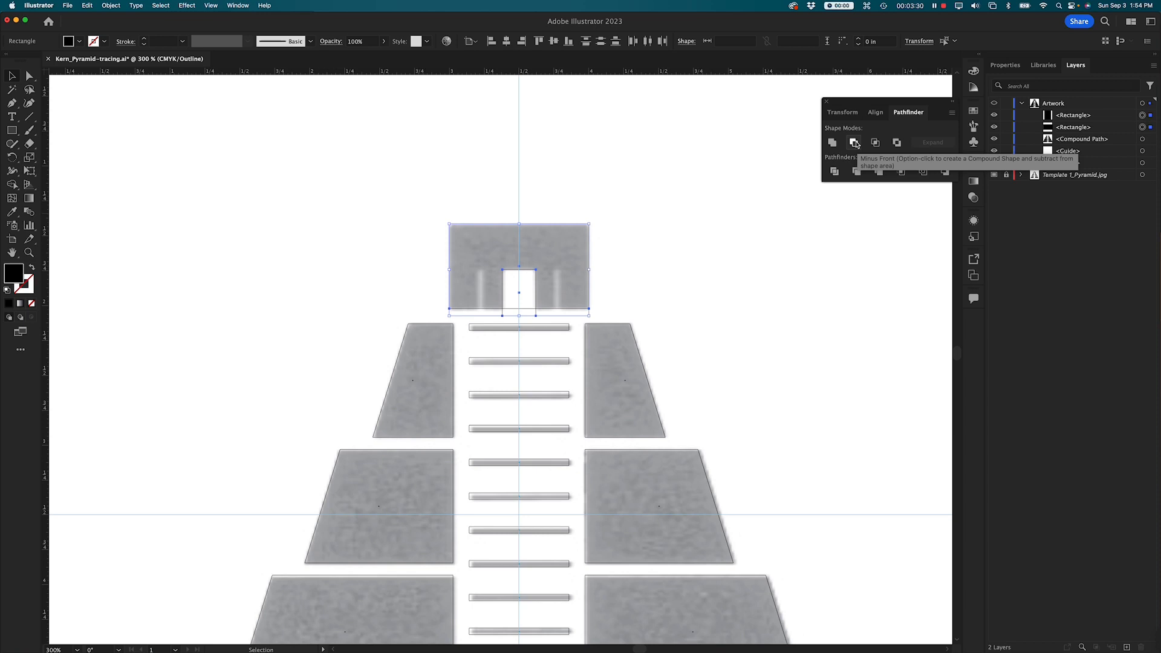
click(1077, 116)
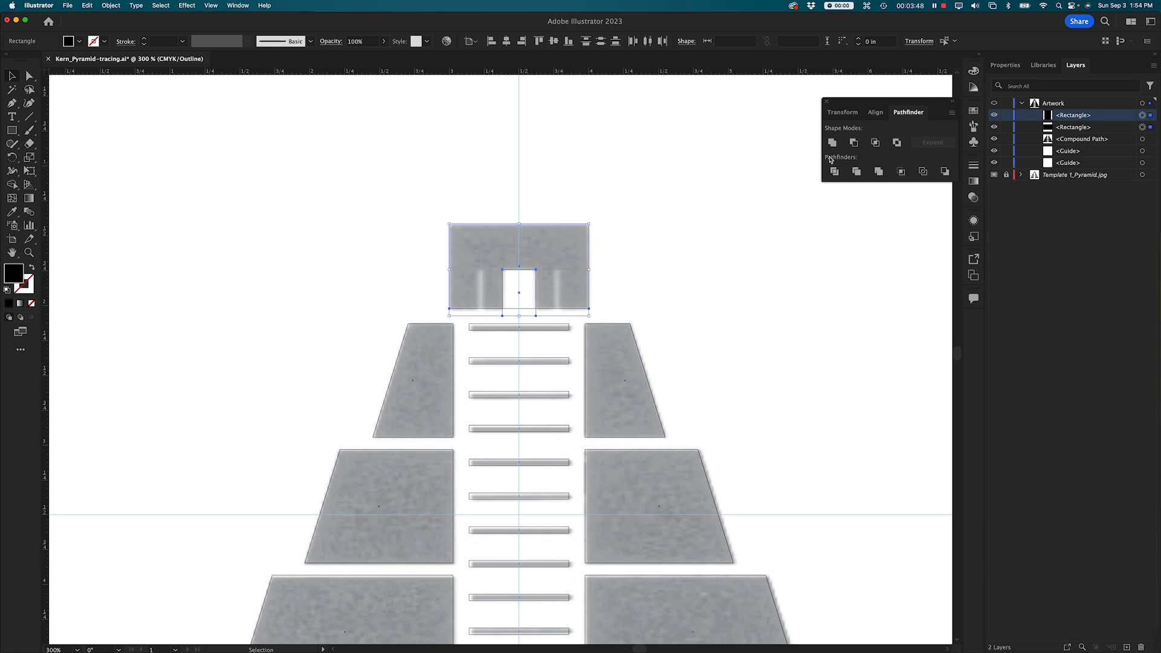
click(853, 143)
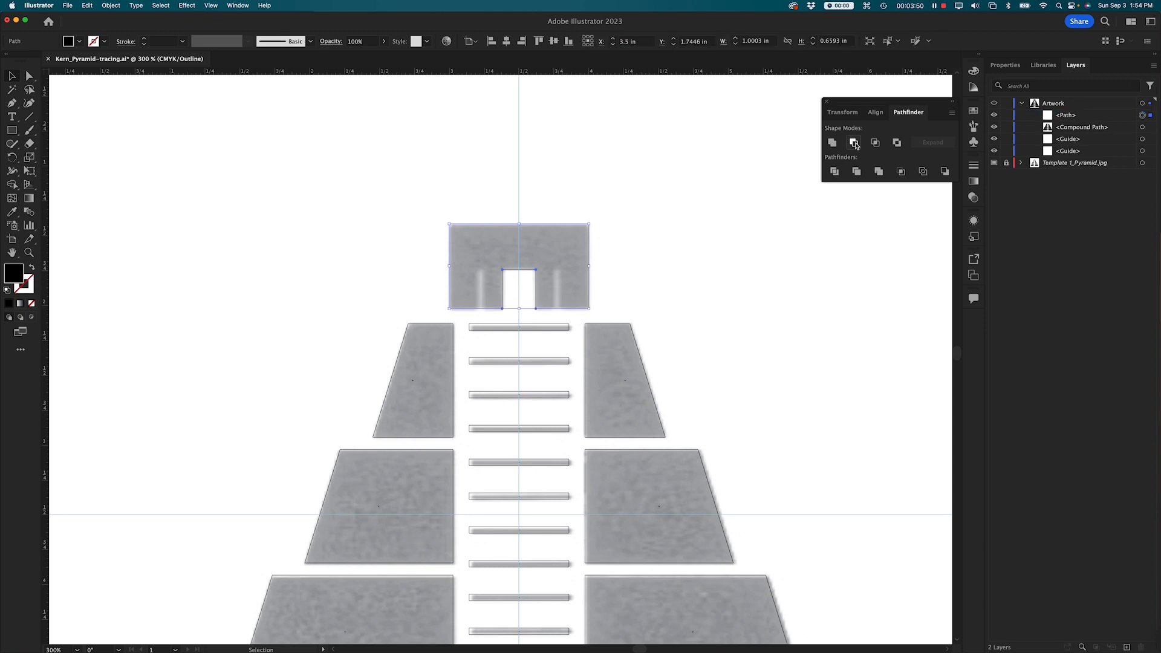
Check the filled temple and its doorway cut-out in Preview mode, deselect it, and return to Outline view
key(super)
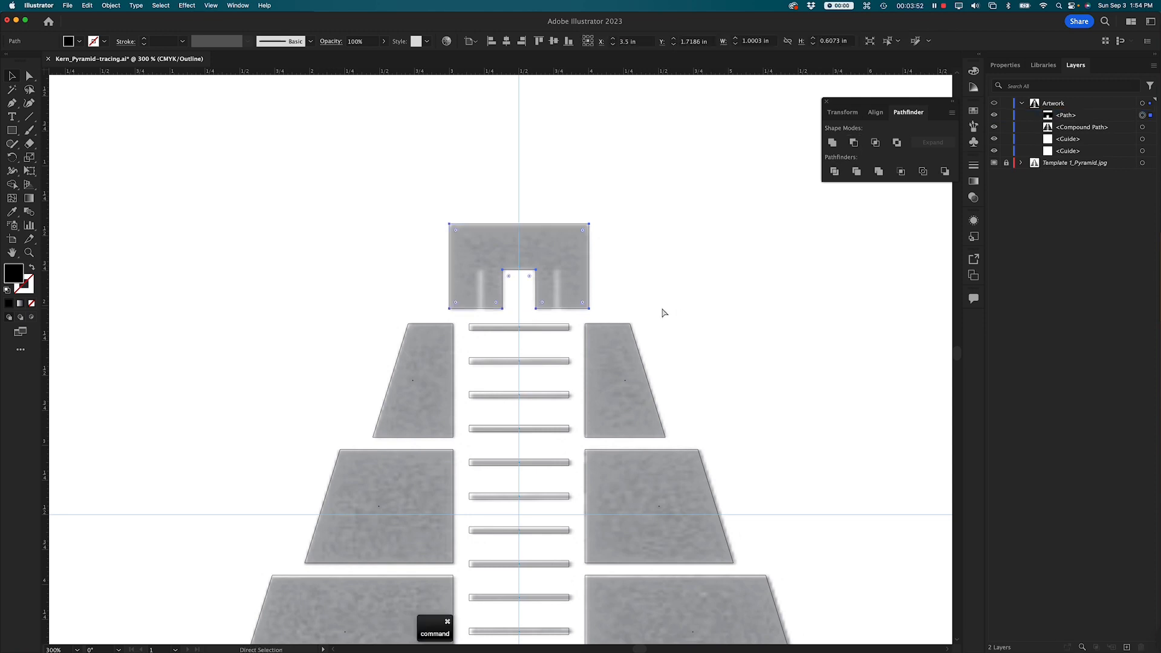
key(super+y)
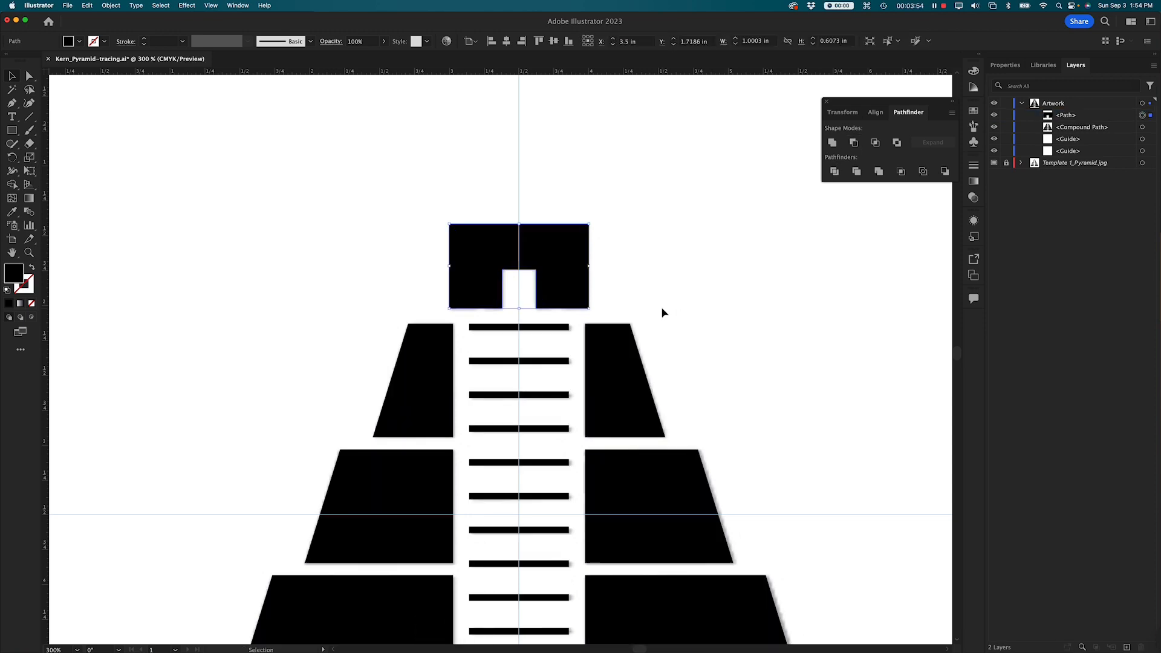
click(673, 267)
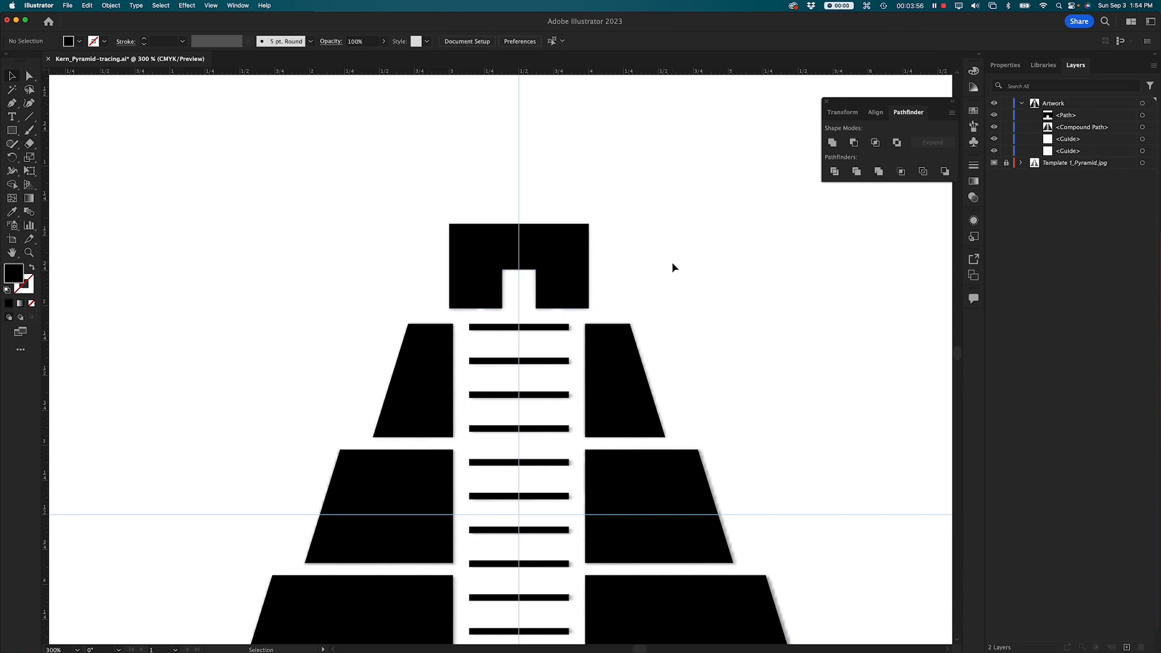
key(super)
key(super+y)
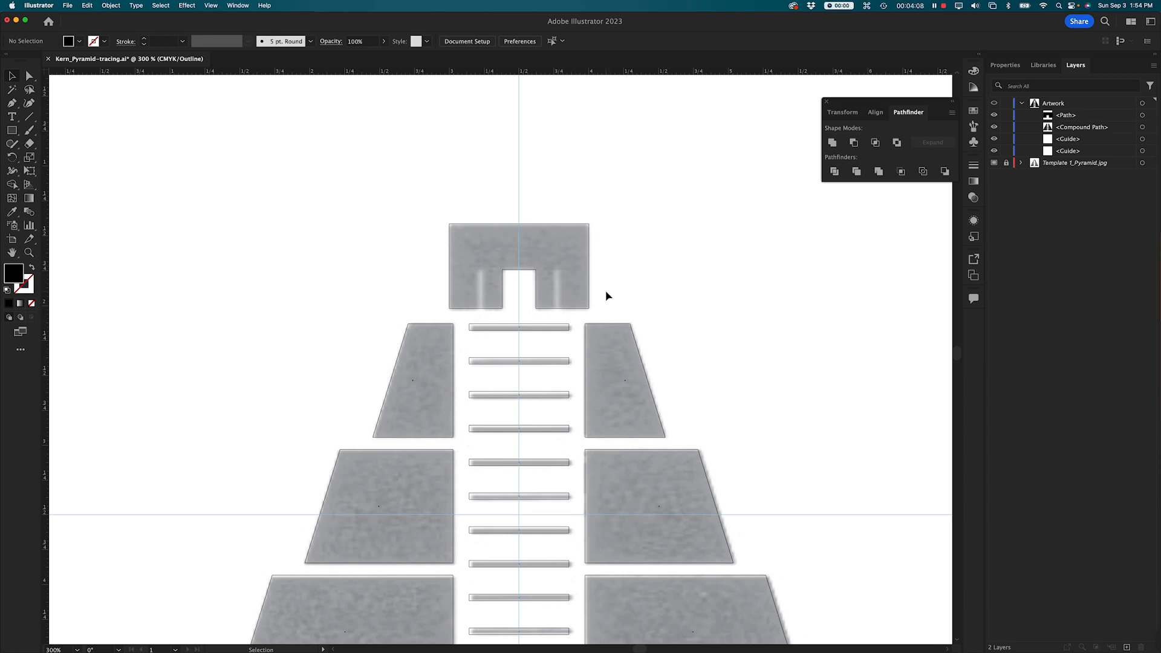
Turn off Smart Guides and draw a rectangle about 0.04 in by 0.29 in over the light slit to the right of the doorway
key(super+equal)
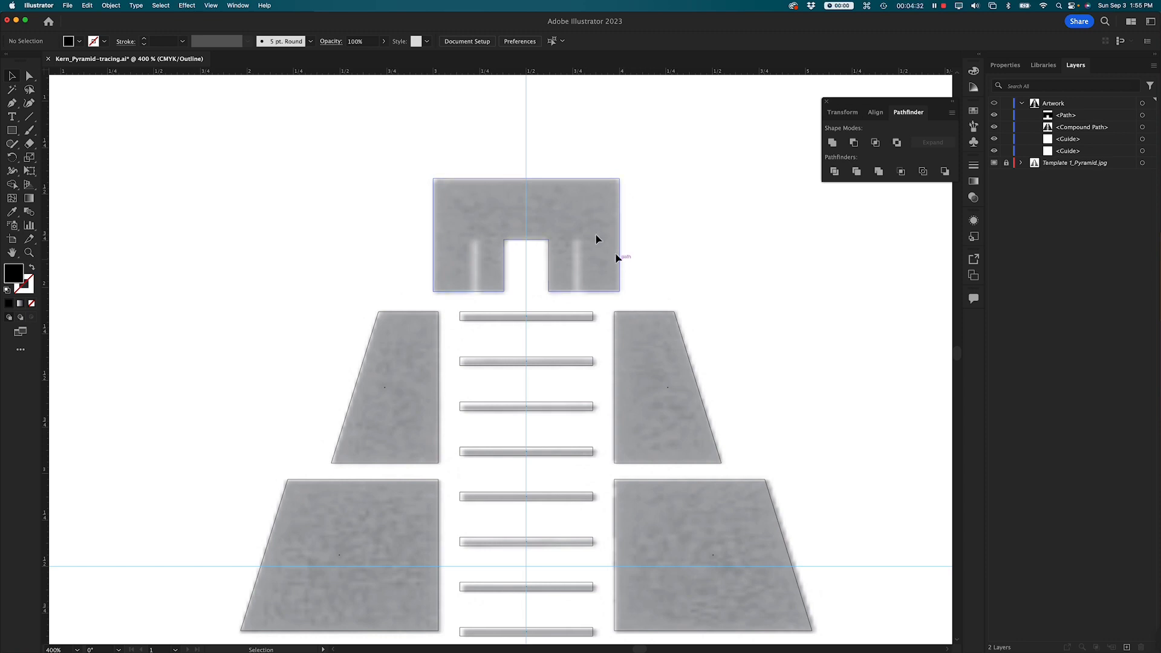
click(211, 7)
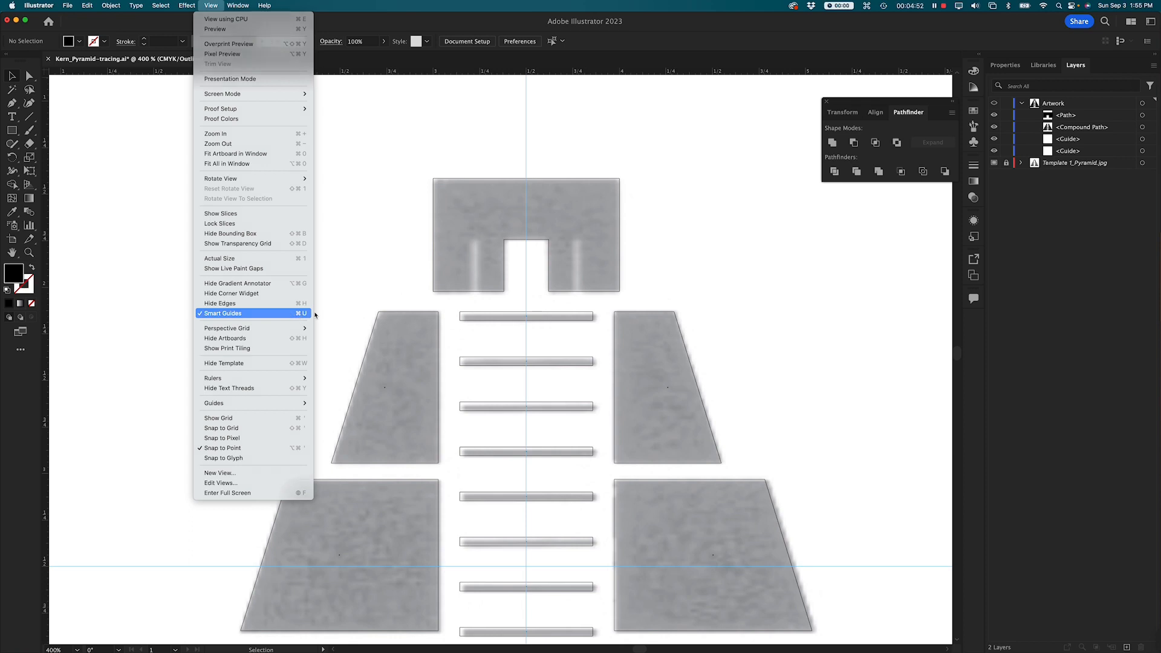
click(288, 314)
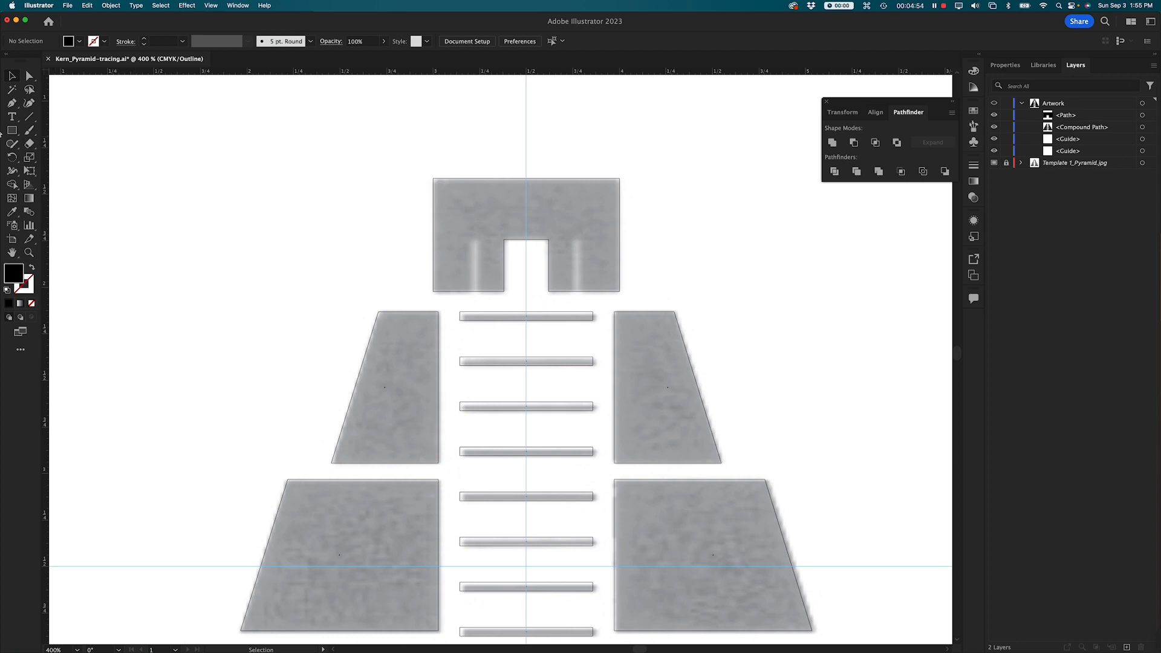
click(14, 131)
drag(581, 294, 549, 239)
drag(548, 239, 575, 266)
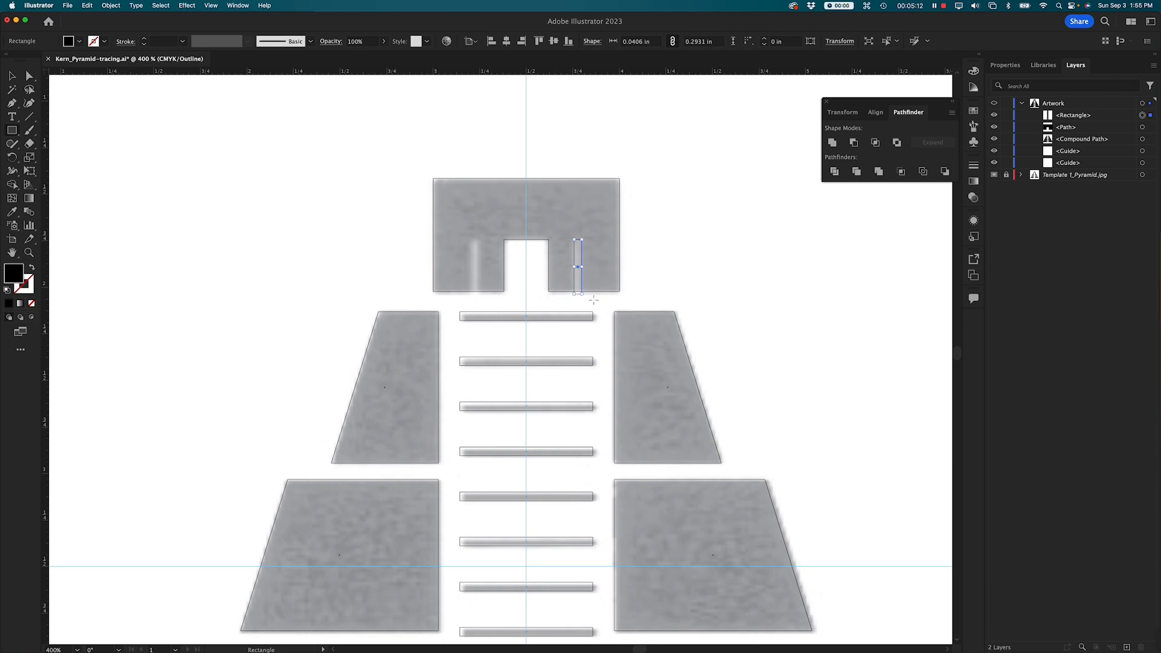
key(v)
click(54, 122)
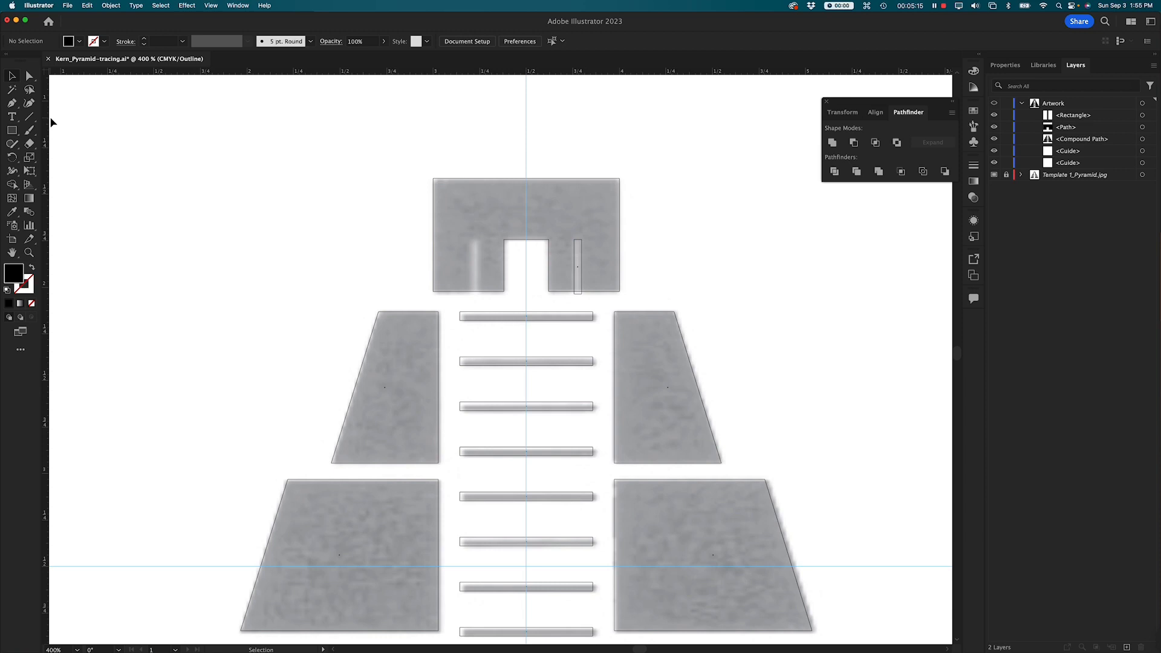
Reflect a copy of the slit rectangle across the vertical centre guide onto the other side of the doorway
click(578, 294)
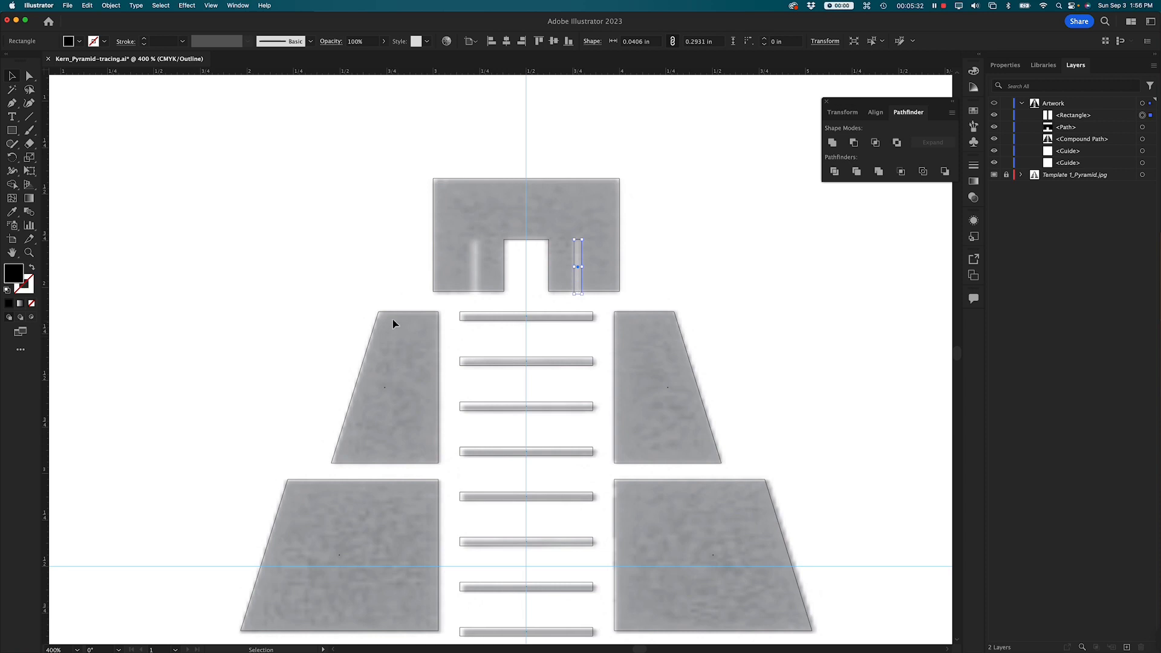
click(13, 158)
click(13, 158)
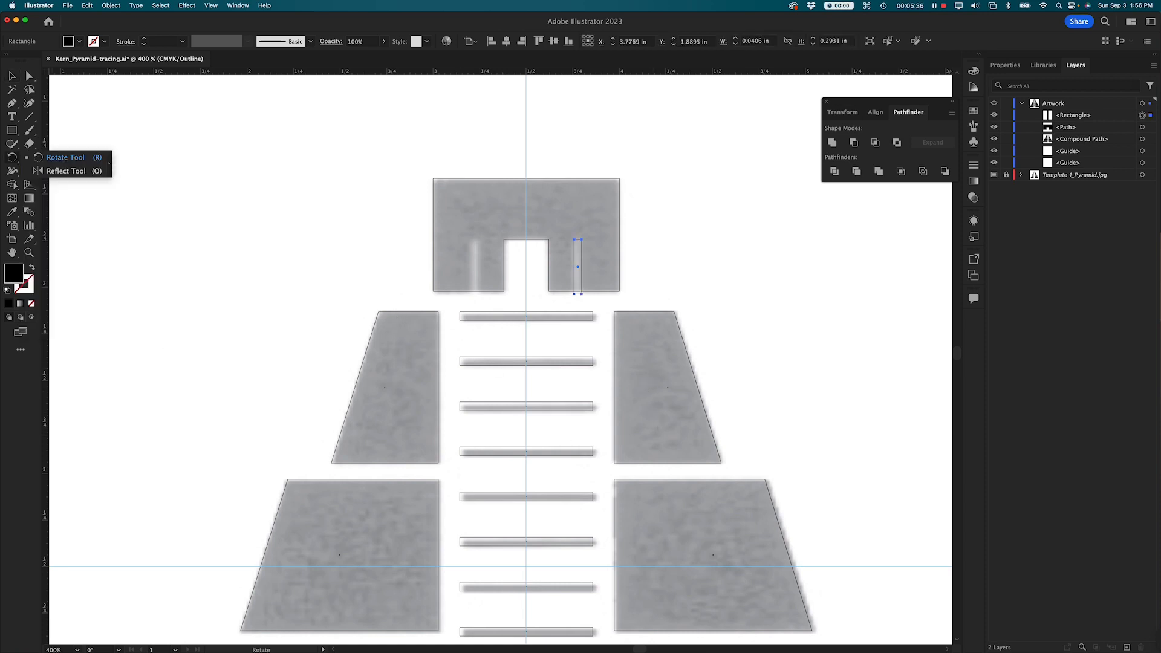
click(48, 171)
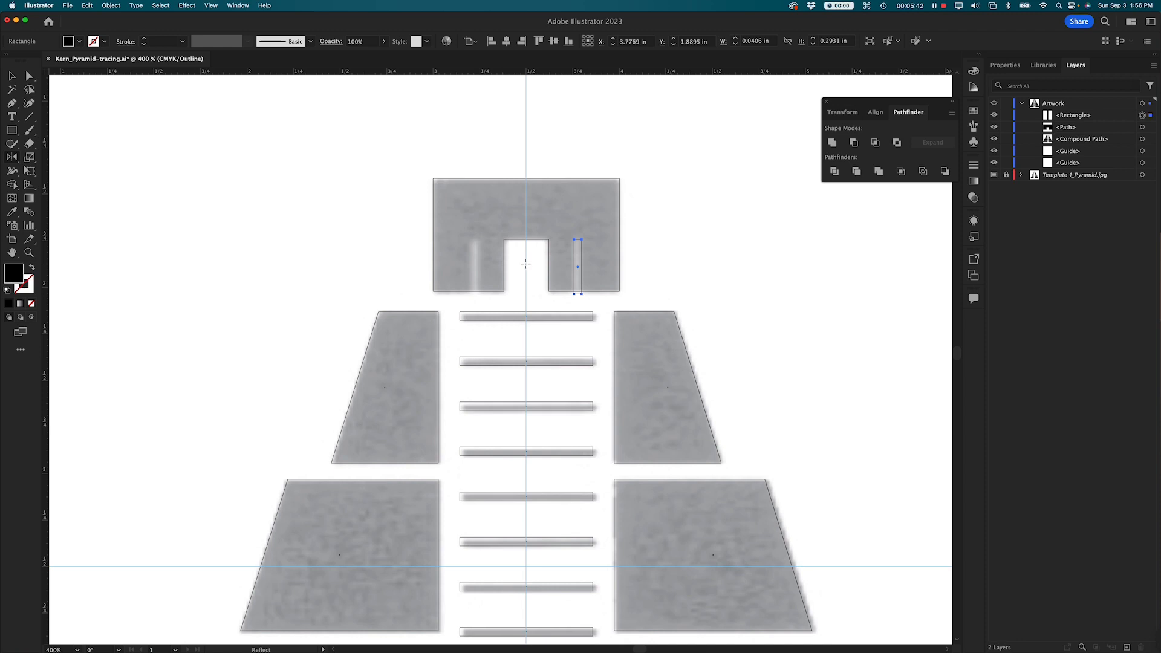
key(alt)
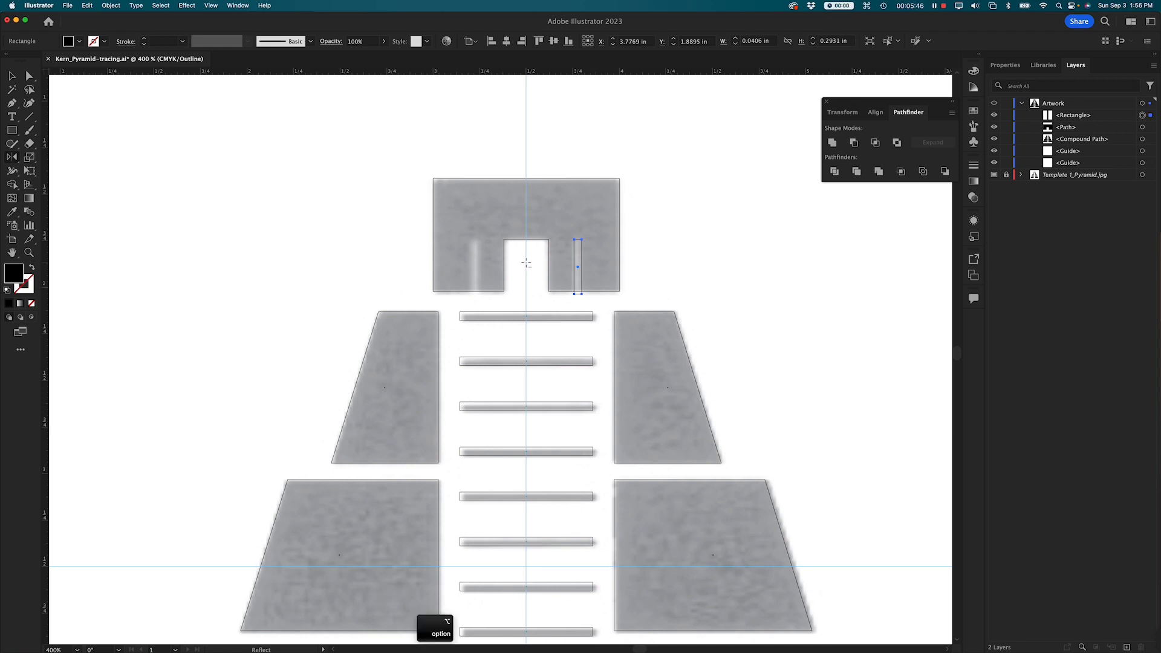
alt+click(526, 262)
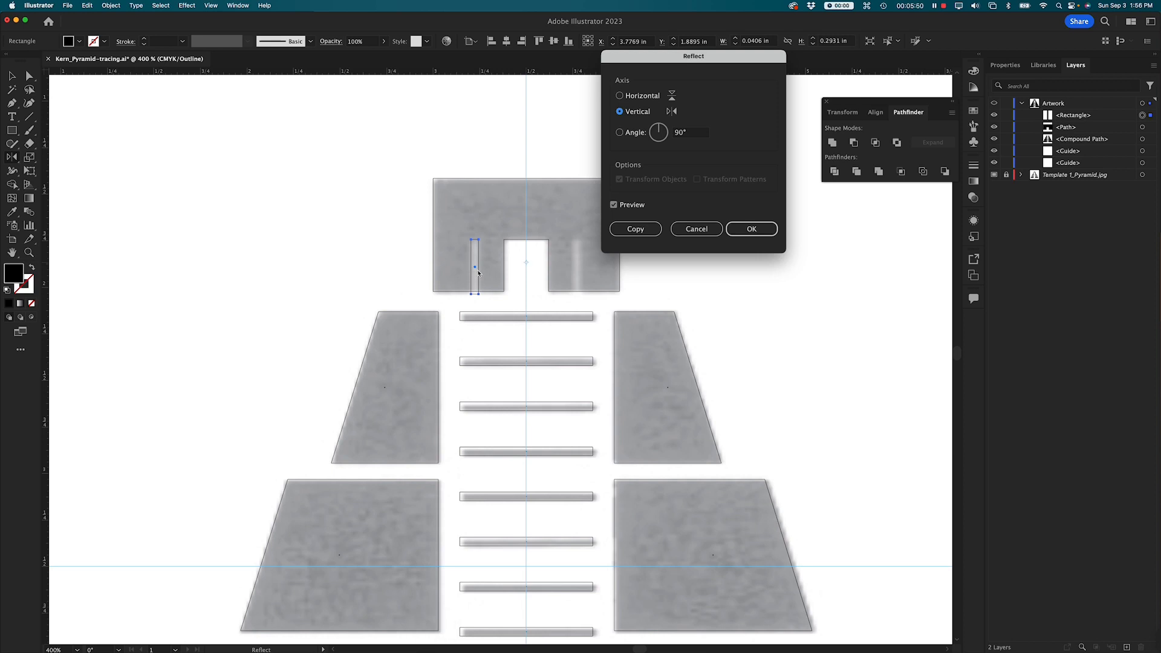
click(628, 230)
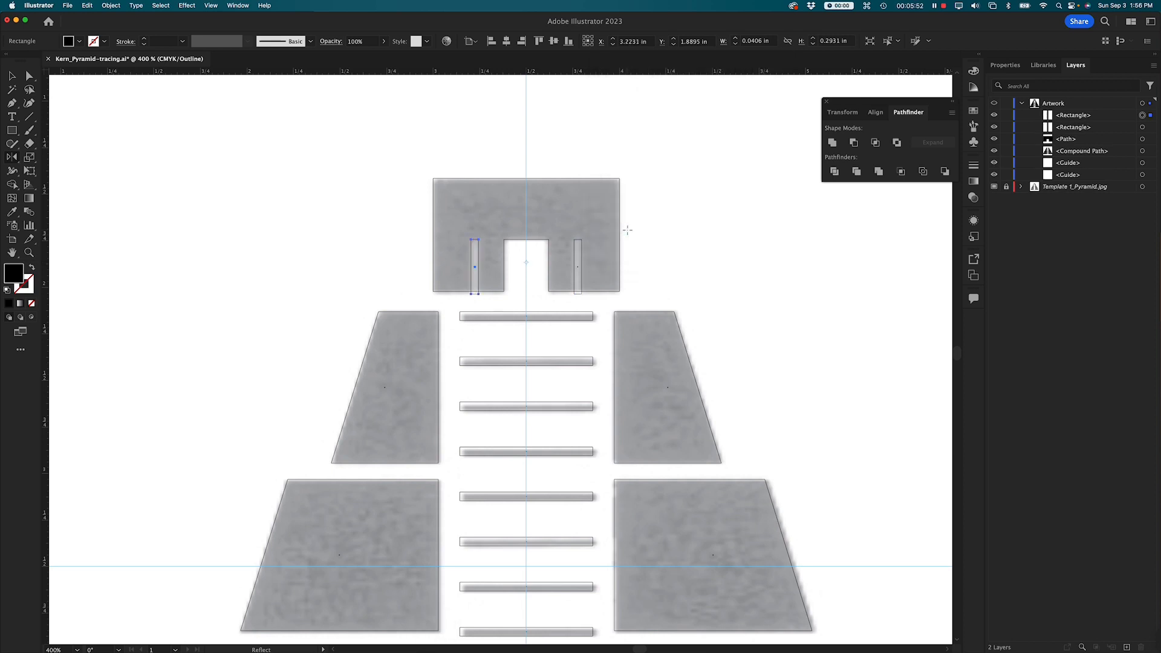
key(v)
click(286, 161)
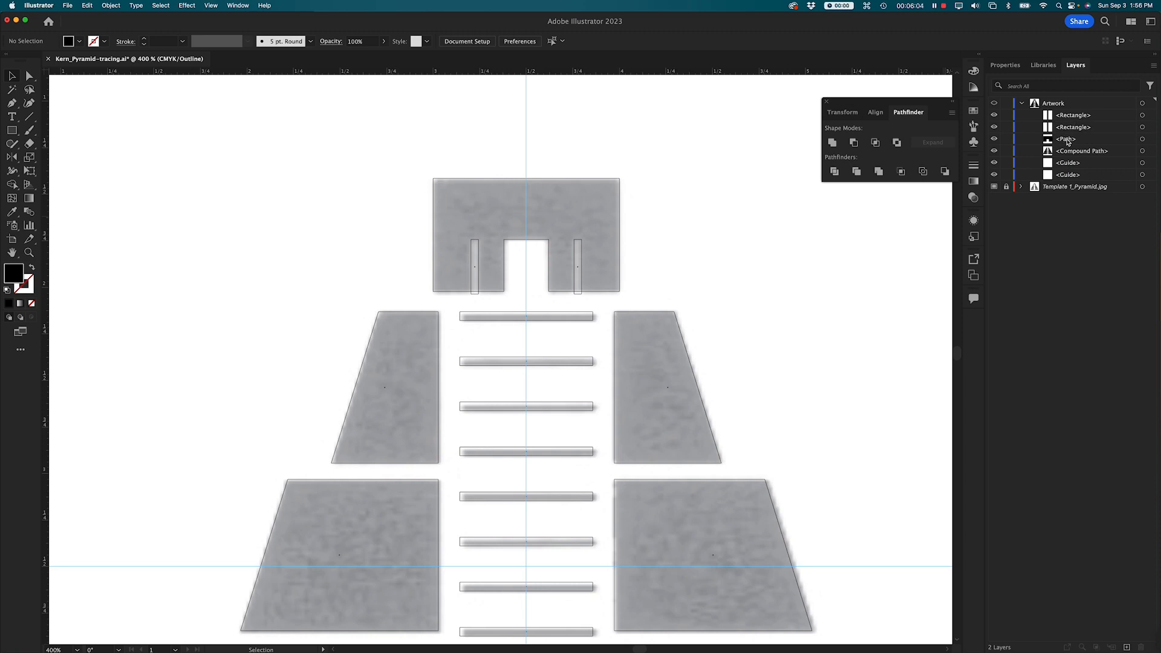
Subtract the slit rectangle right of the doorway from the temple shape with Minus Front
click(592, 286)
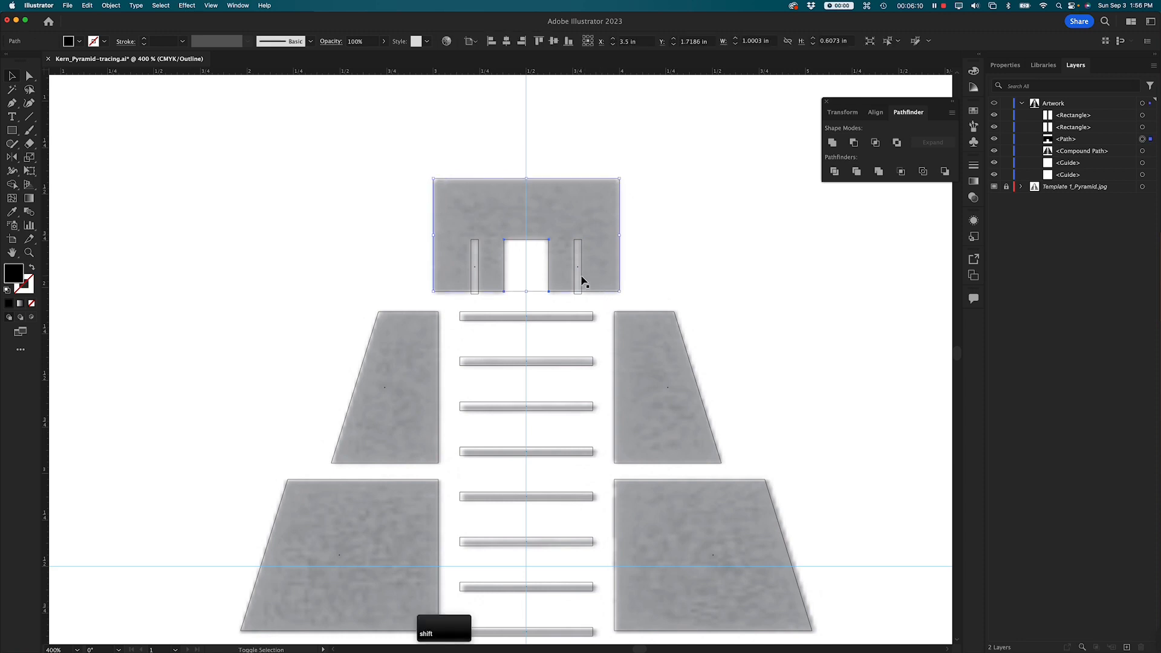
shift+click(582, 281)
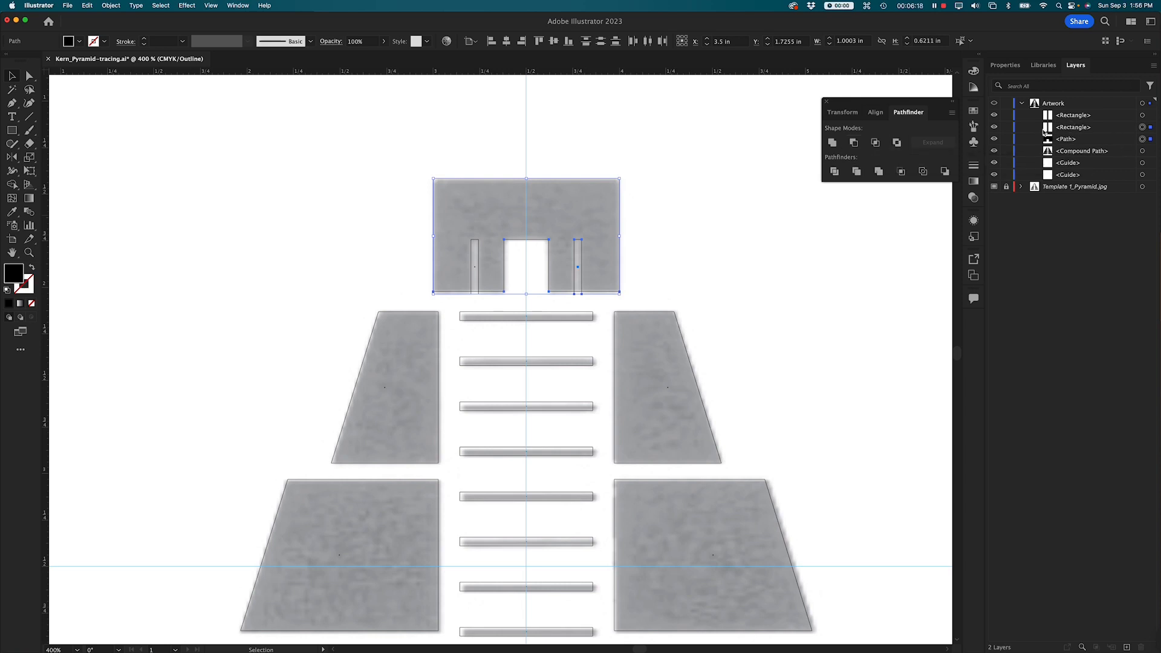
click(853, 143)
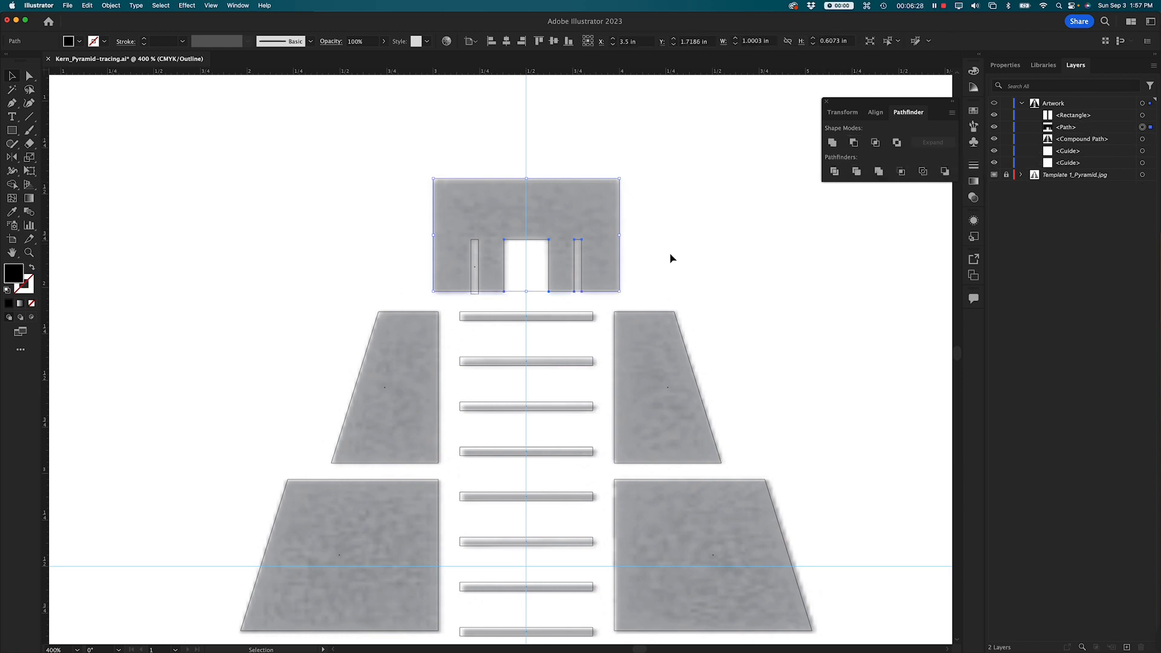
Cut the remaining slit rectangle left of the doorway out of the temple with Minus Front and deselect the shape
click(1067, 132)
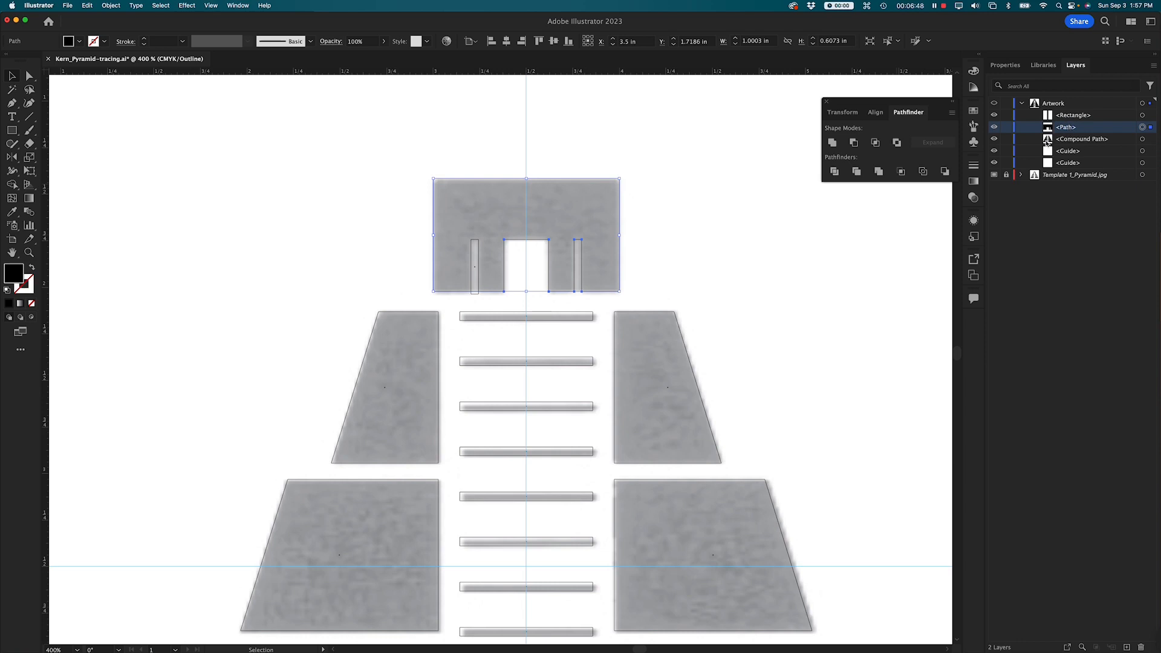
key(shift)
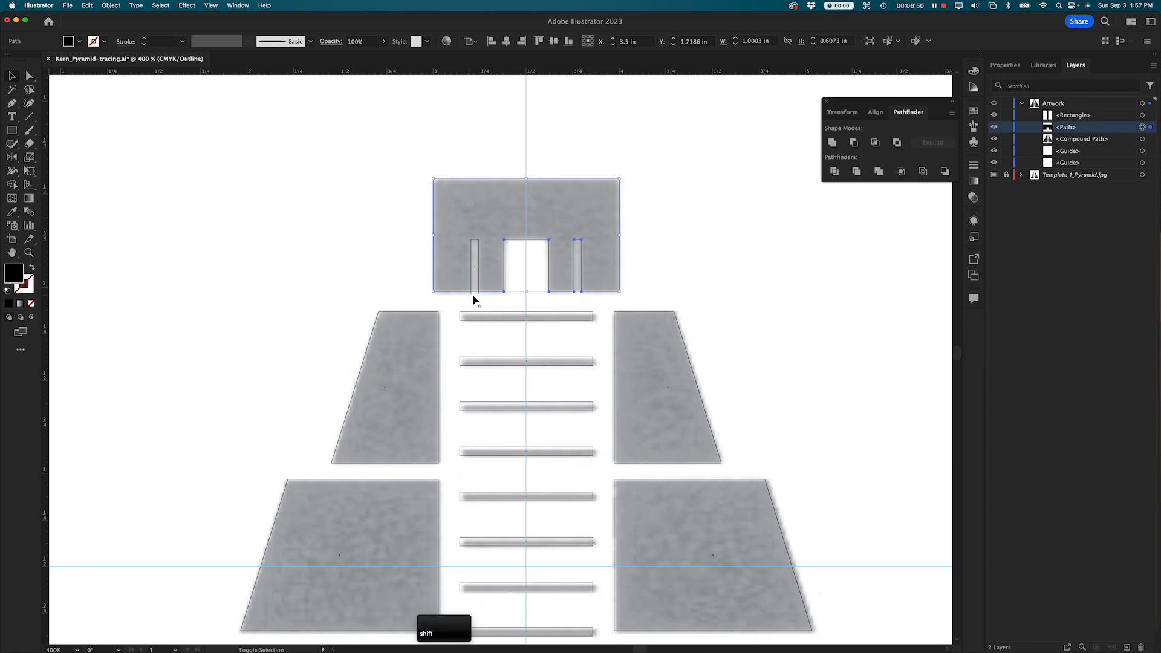
shift+click(475, 295)
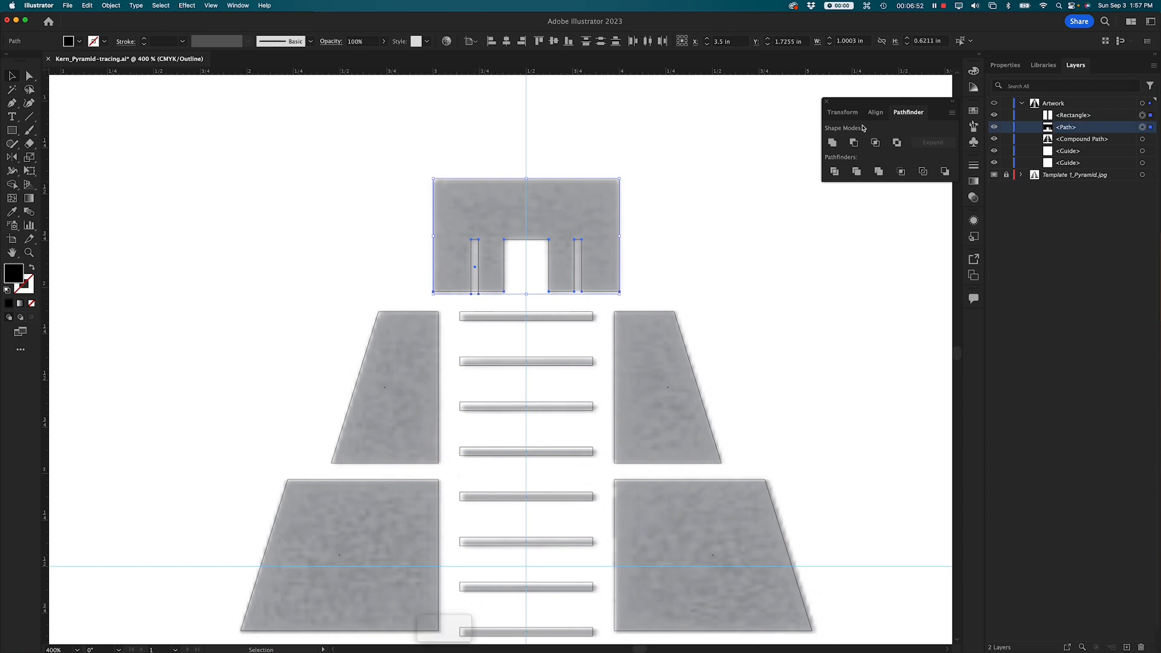
click(855, 147)
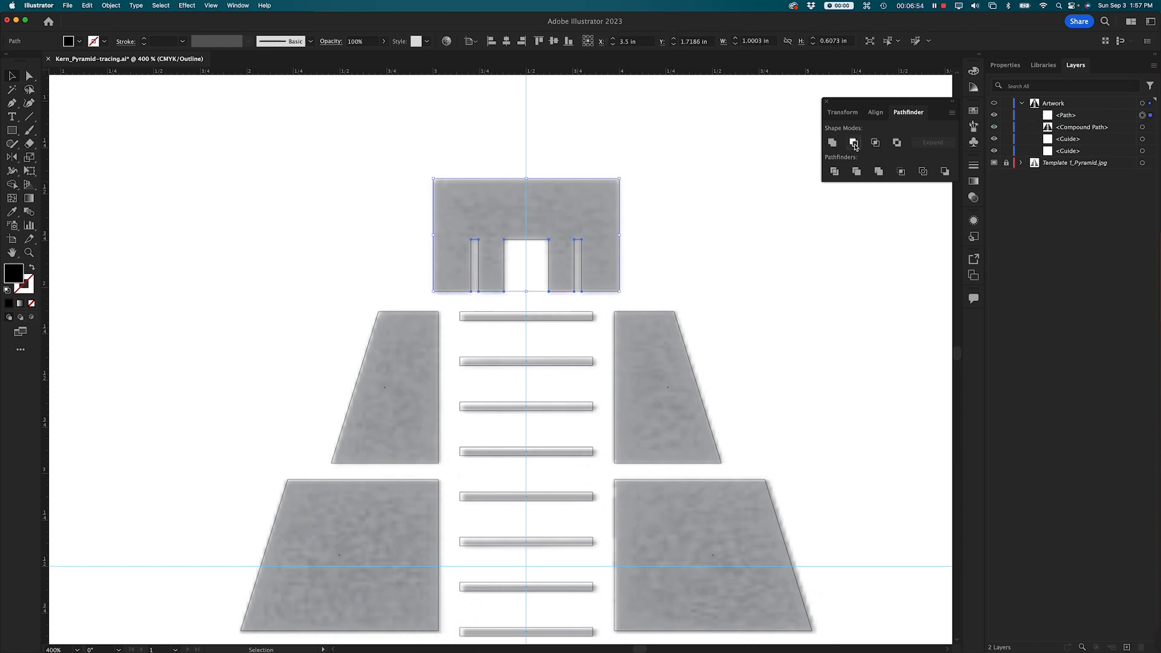
click(785, 274)
Switch to Preview mode and check the whole filled pyramid with its temple cut-outs on the artboard
key(super)
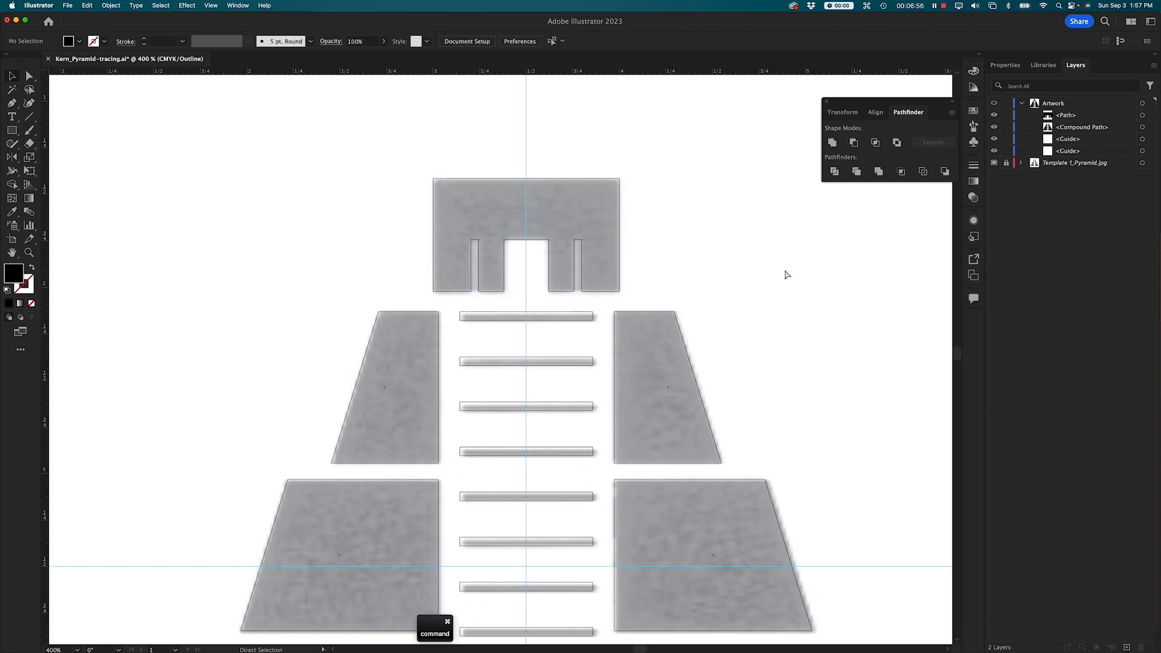
key(super+y)
key(super+minus)
key(super+minus)
key(super+minus)
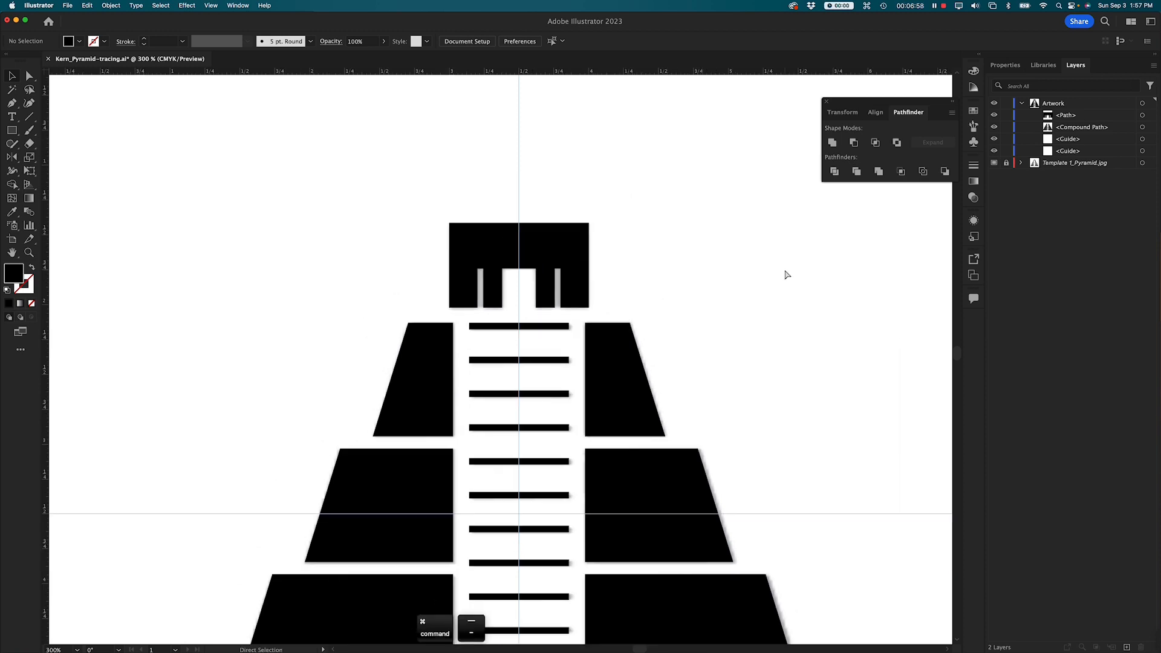
key(space)
drag(665, 363, 661, 272)
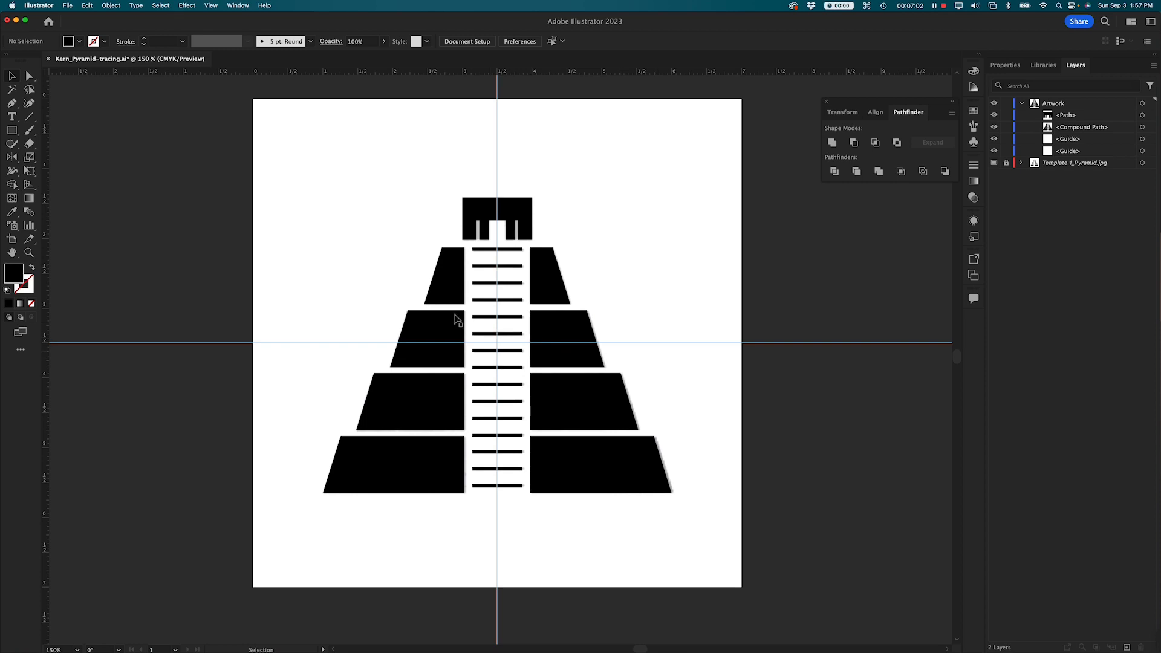
Select the temple together with the tiers-and-stairs compound path and make them one compound path
click(481, 267)
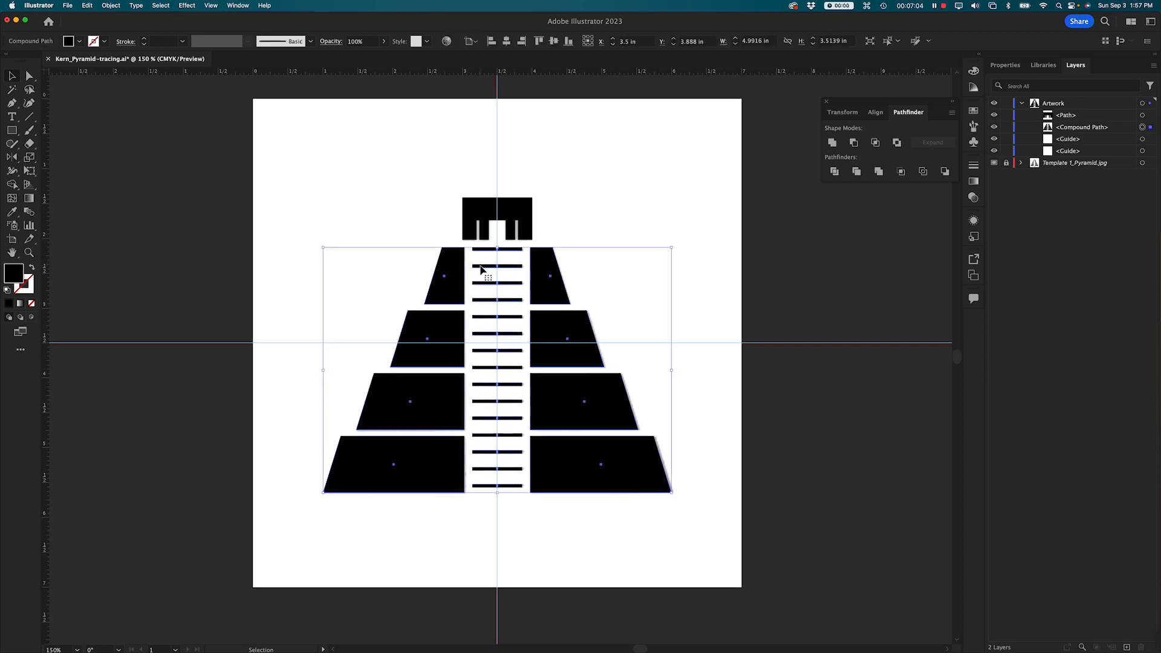
key(shift)
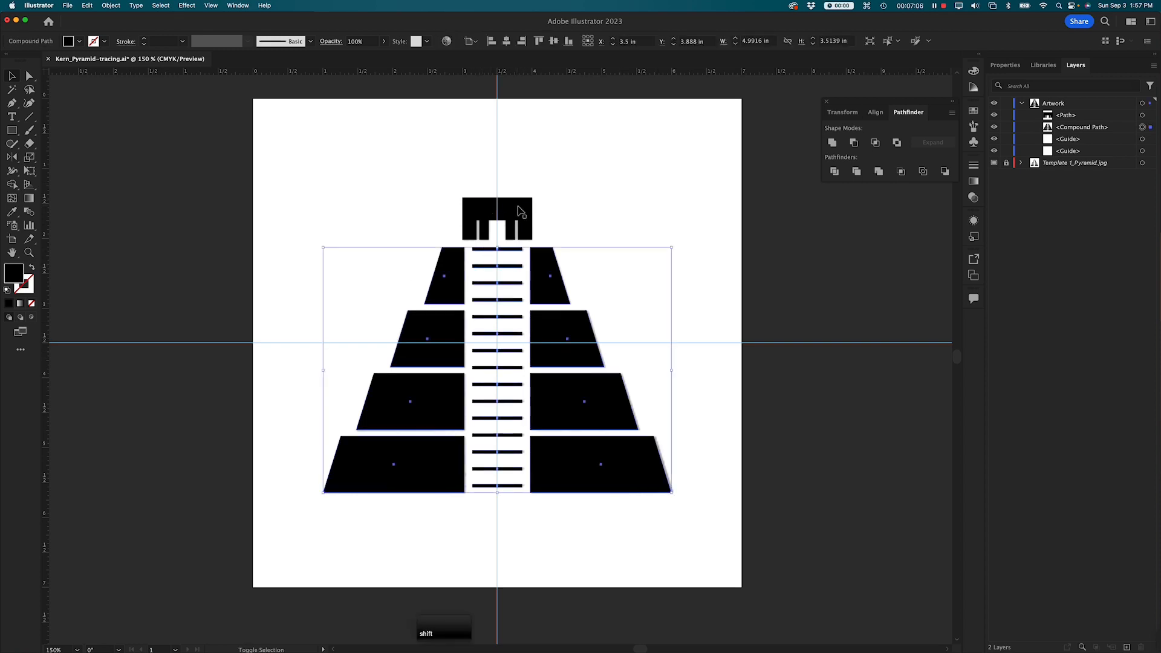
shift+click(518, 210)
click(526, 176)
click(519, 210)
key(shift)
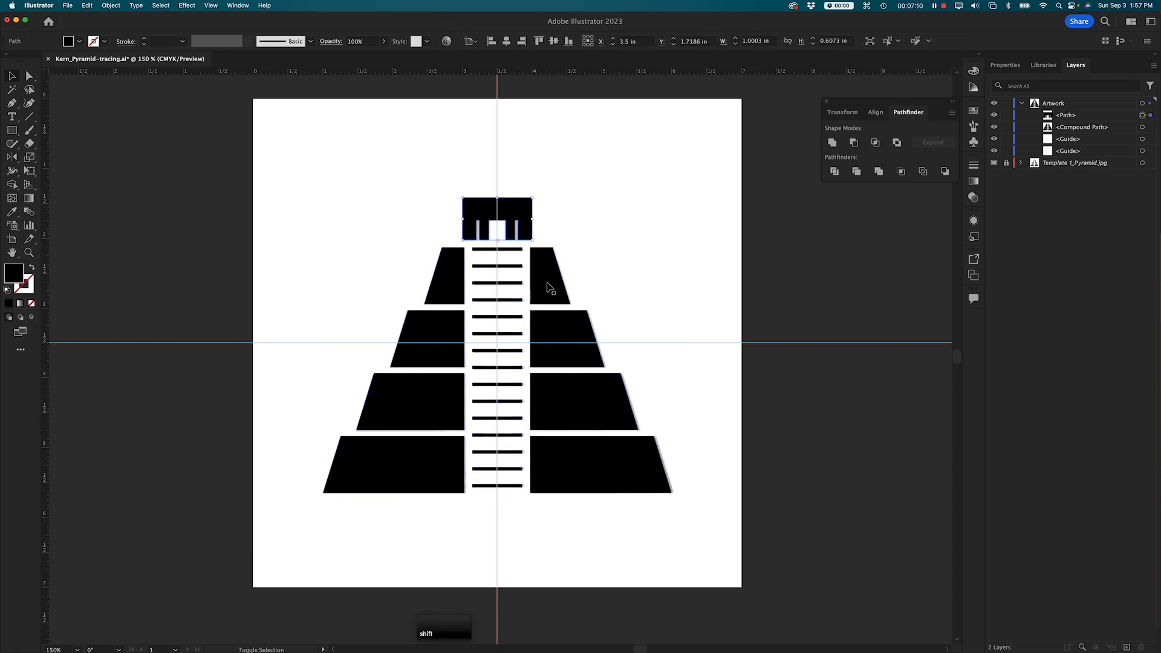
shift+click(550, 288)
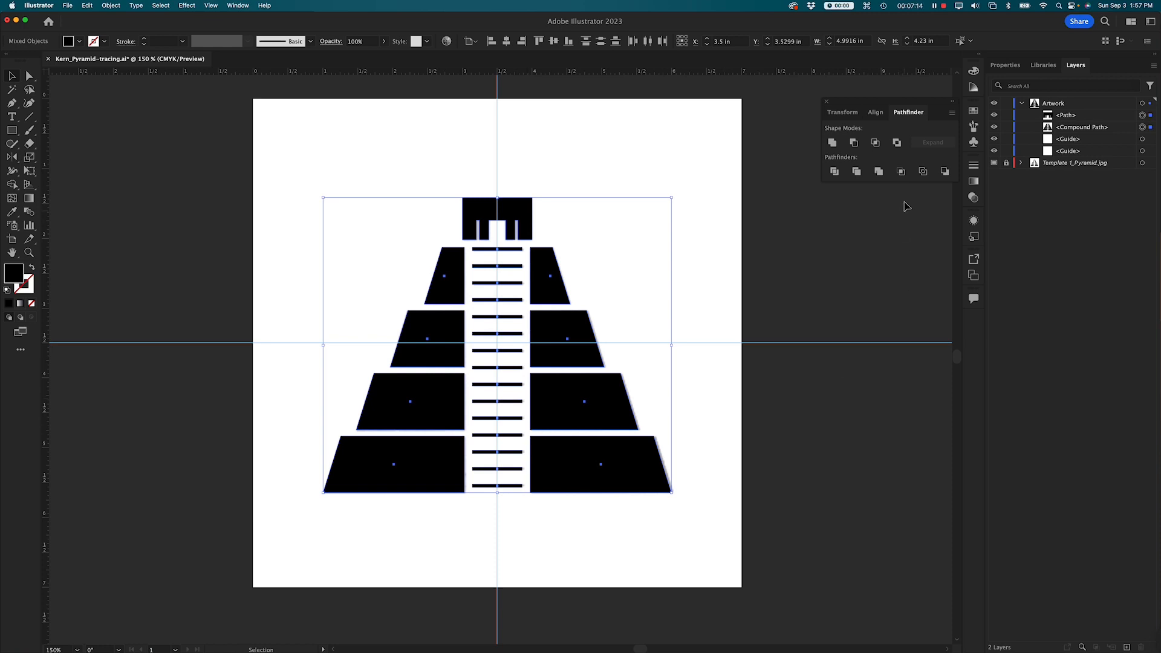
click(878, 112)
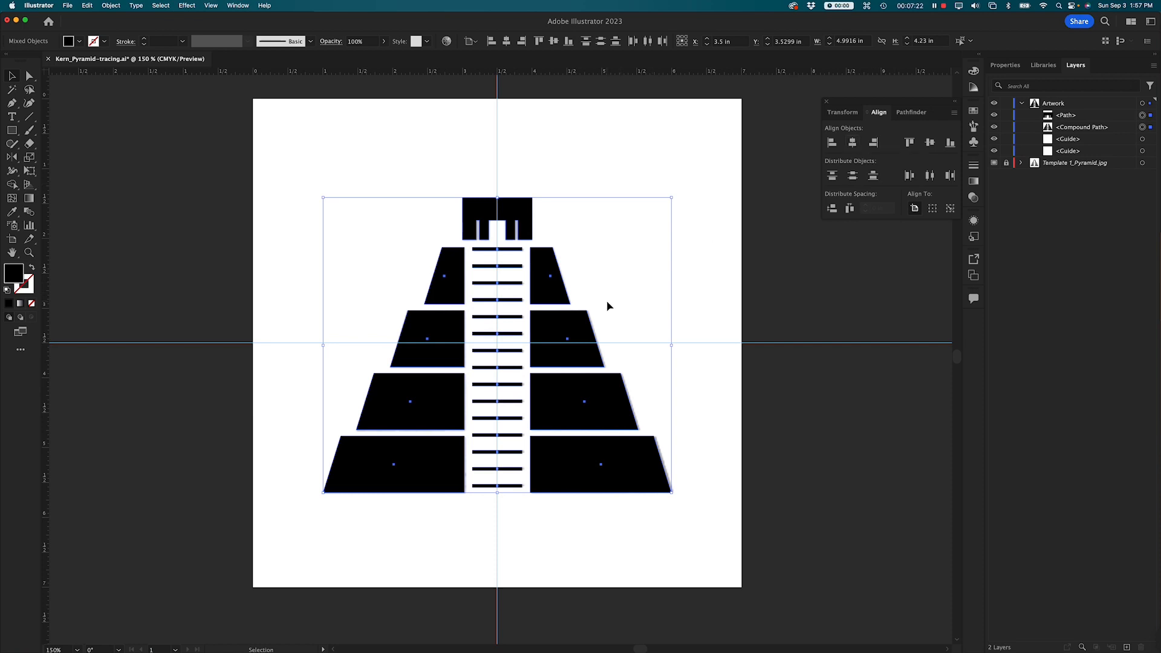
click(118, 5)
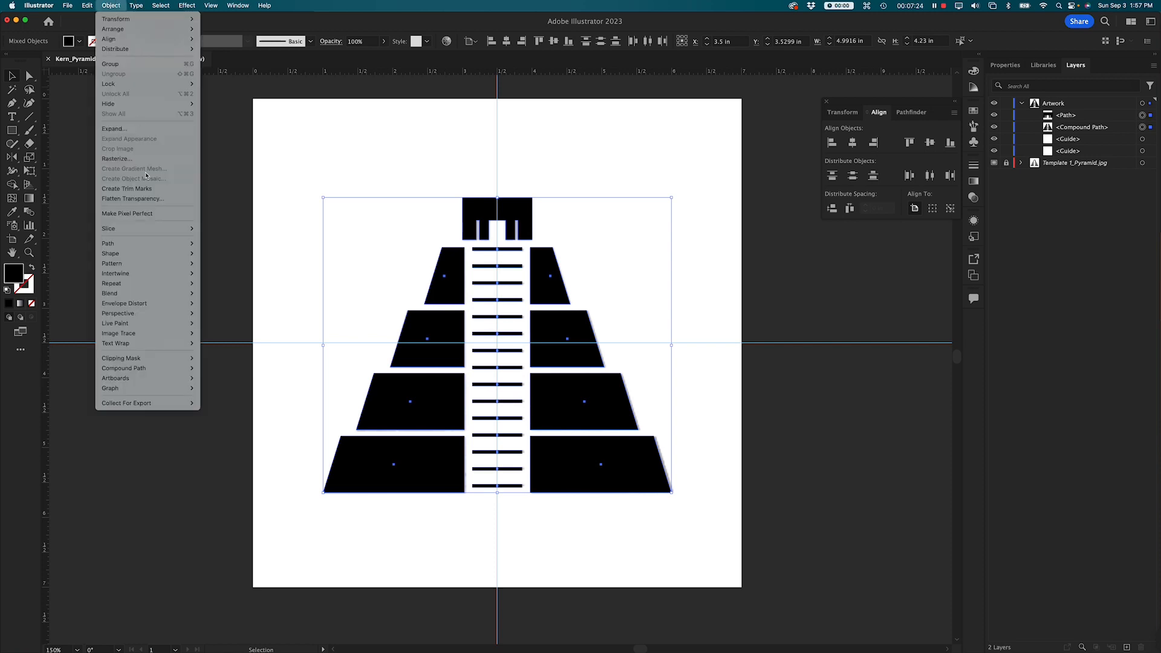
mouse_move(167, 372)
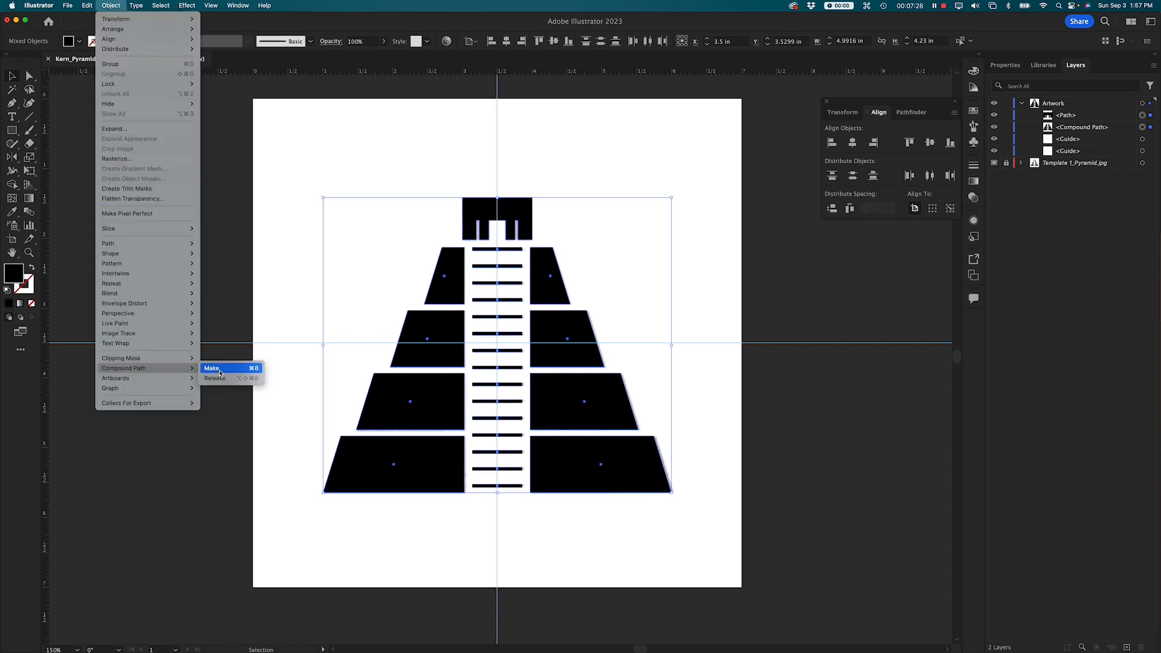
click(220, 370)
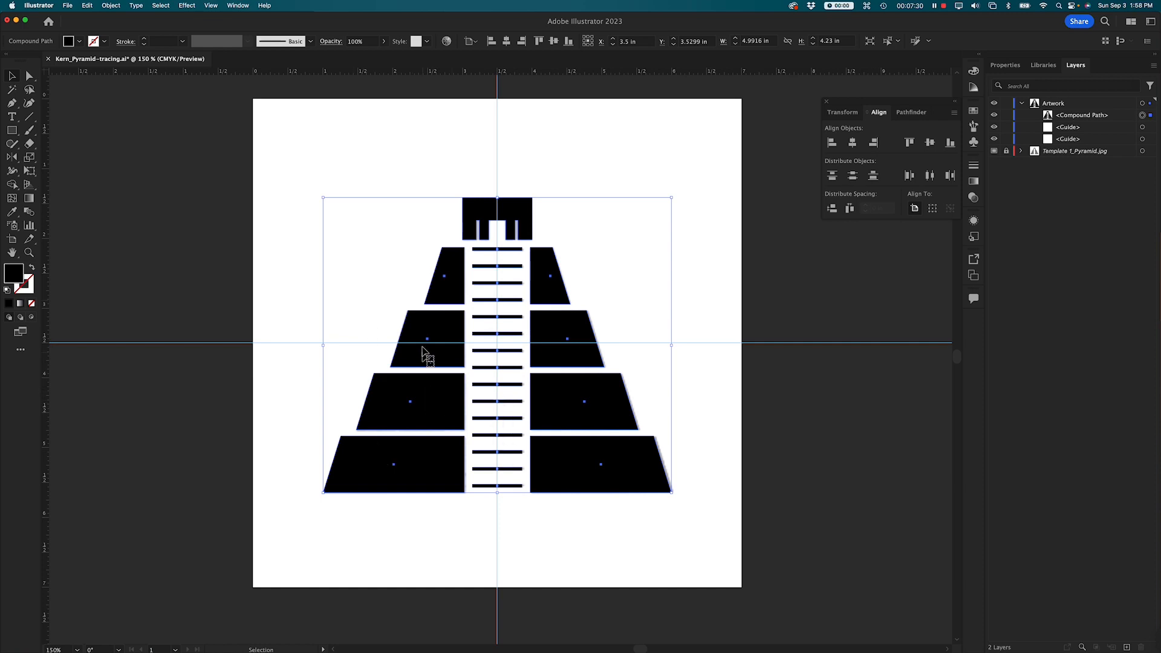
click(1075, 118)
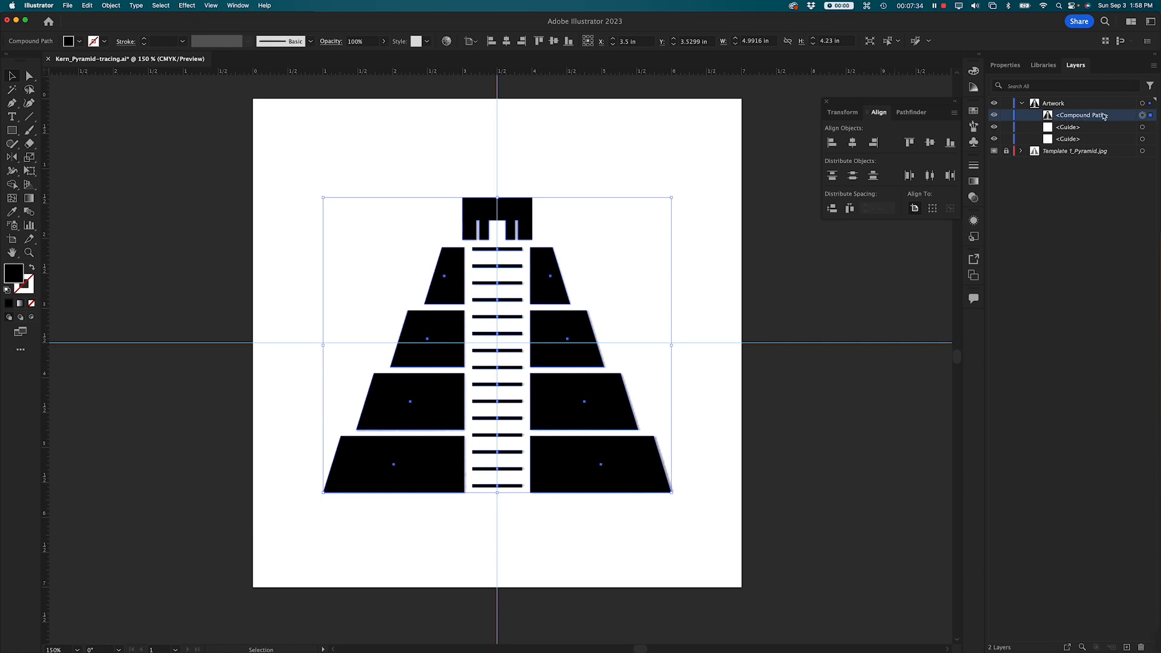
click(1055, 287)
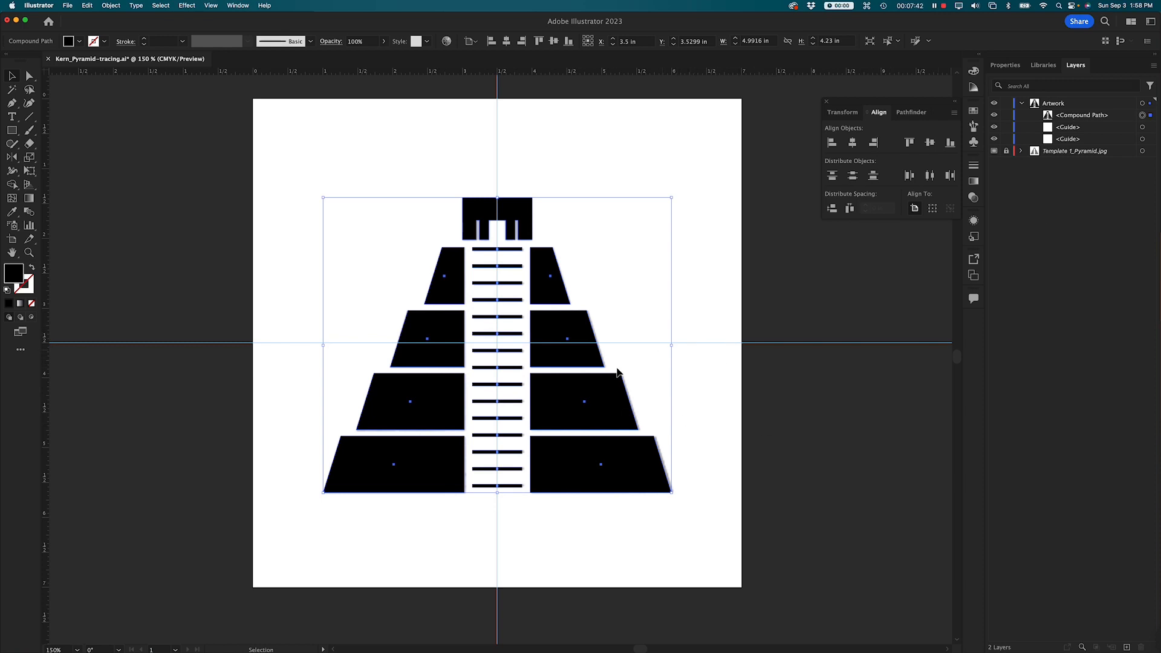
Hide the template layer, centre the whole pyramid vertically on the artboard, and deselect it
click(994, 151)
drag(687, 448, 285, 176)
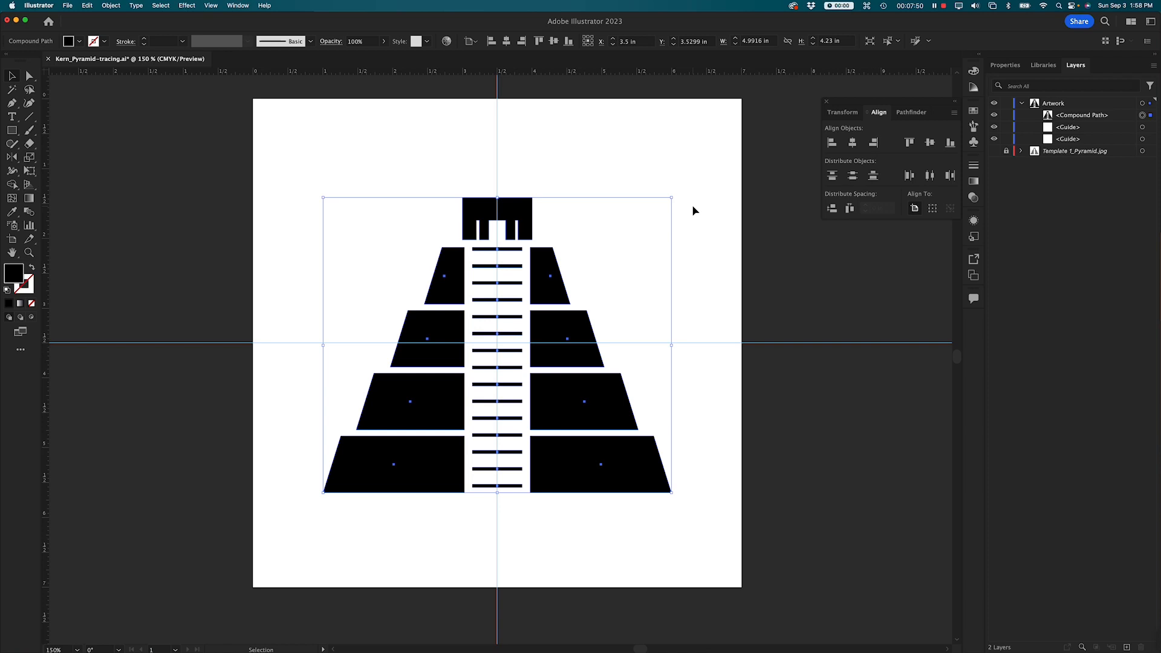
key(super+minus)
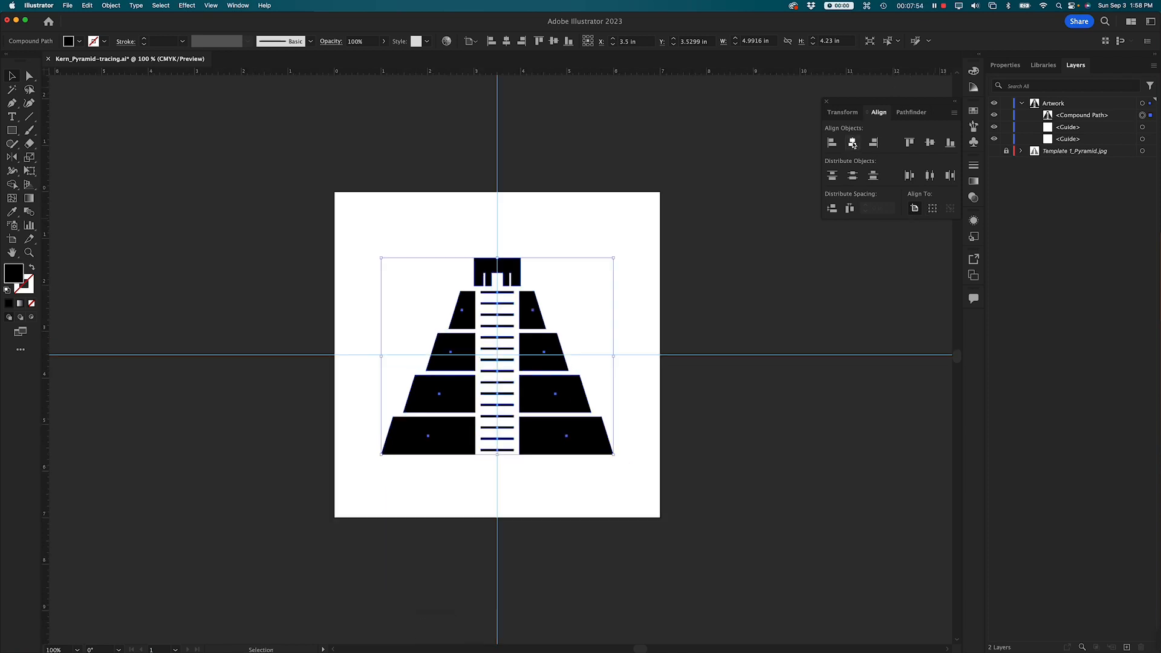
click(930, 143)
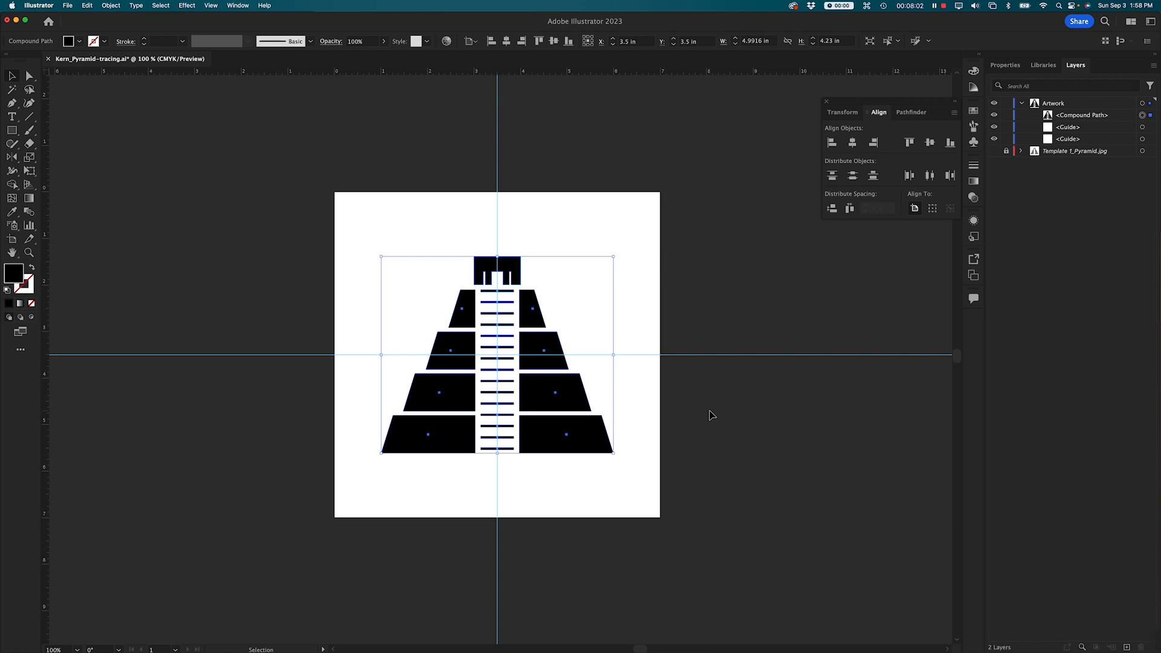
click(750, 298)
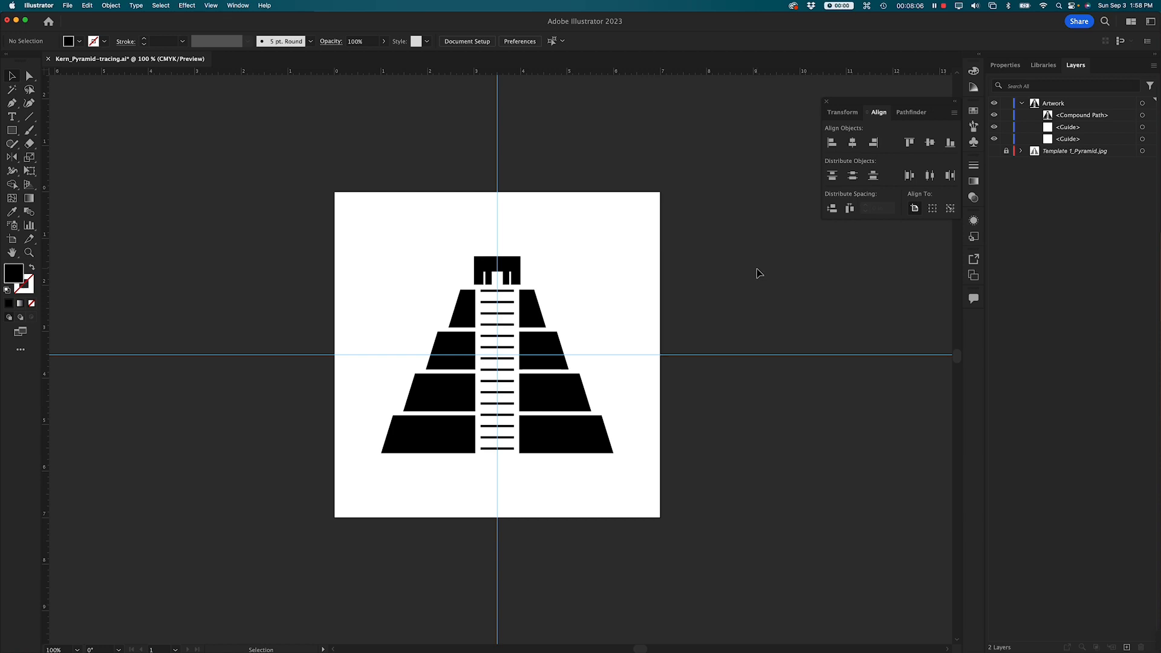
Delete the Template 1_Pyramid.jpg layer together with its artwork
click(1052, 153)
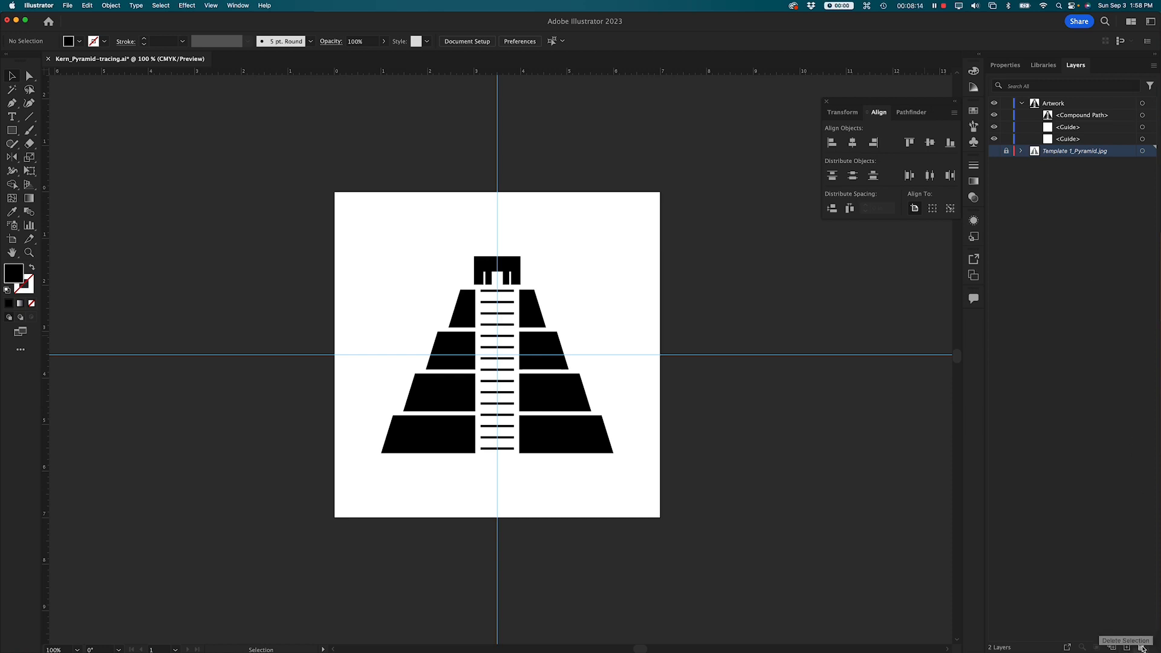
click(1141, 648)
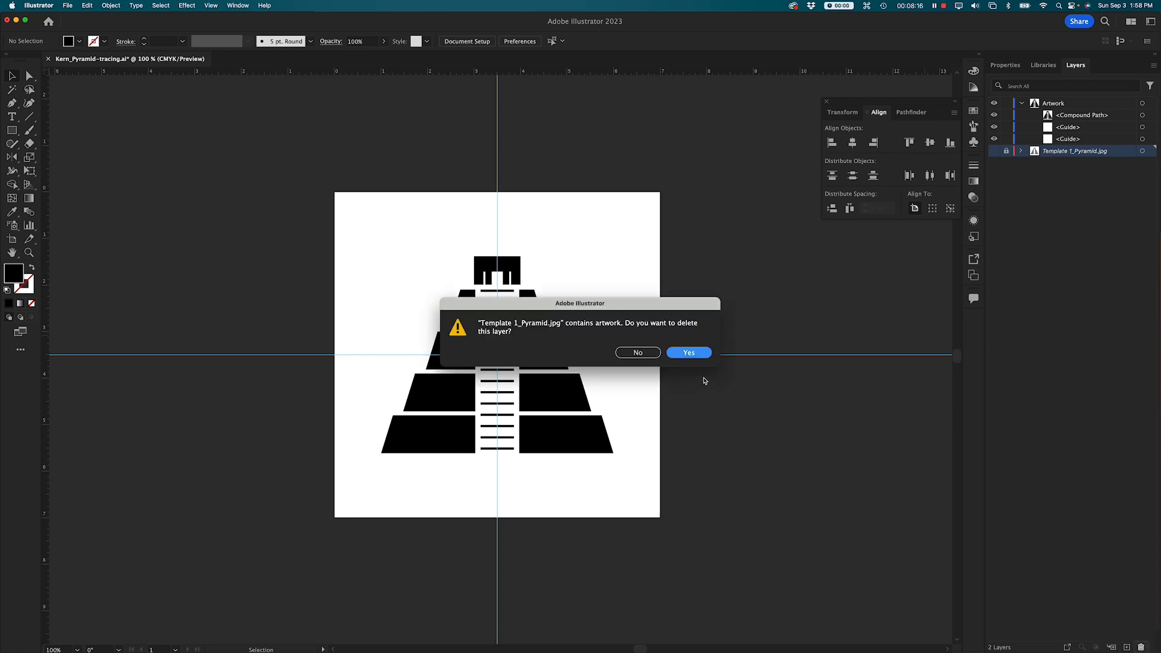
click(690, 352)
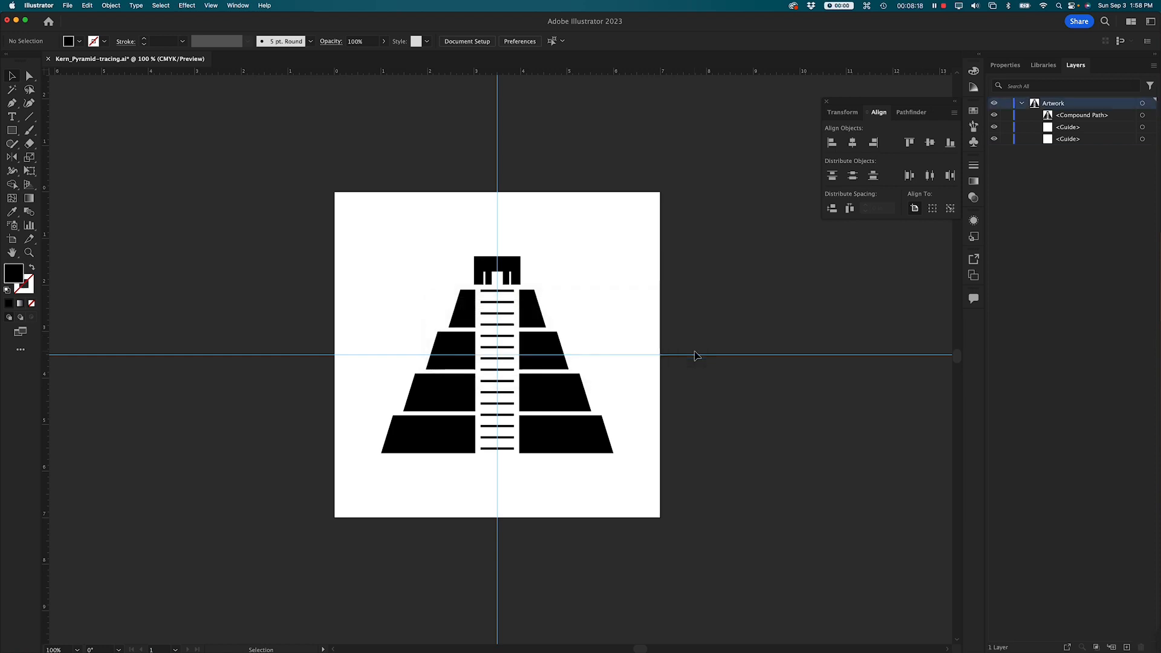
Collapse and lock the Artwork layer and save the document
click(1021, 106)
click(1004, 104)
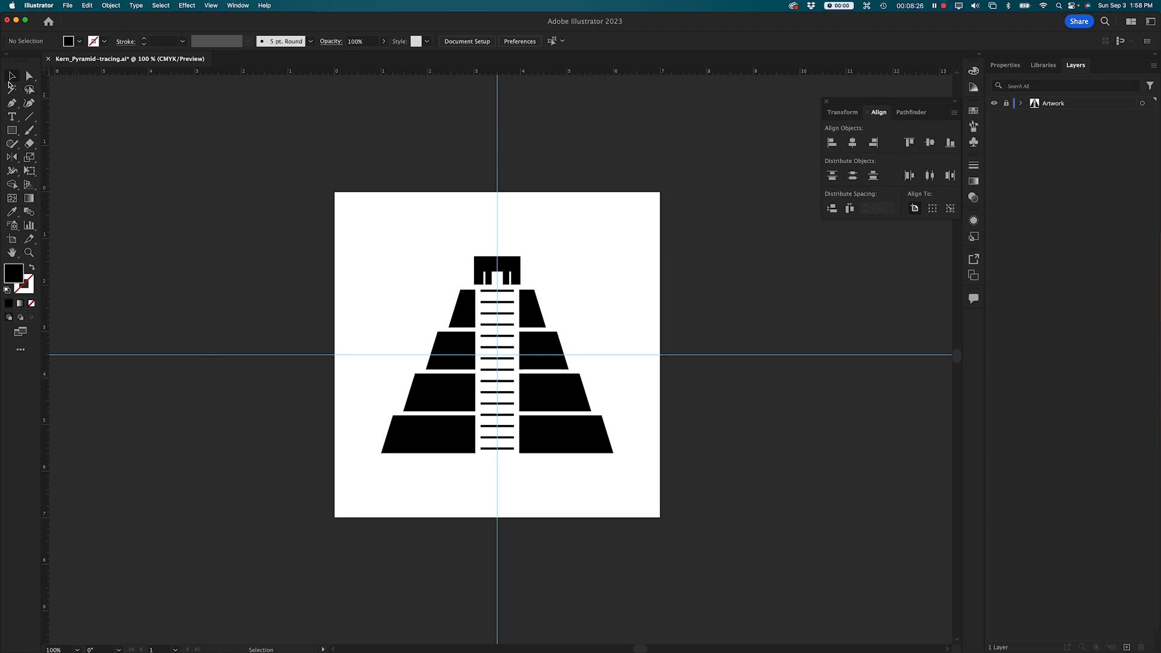
key(super)
key(super+s)
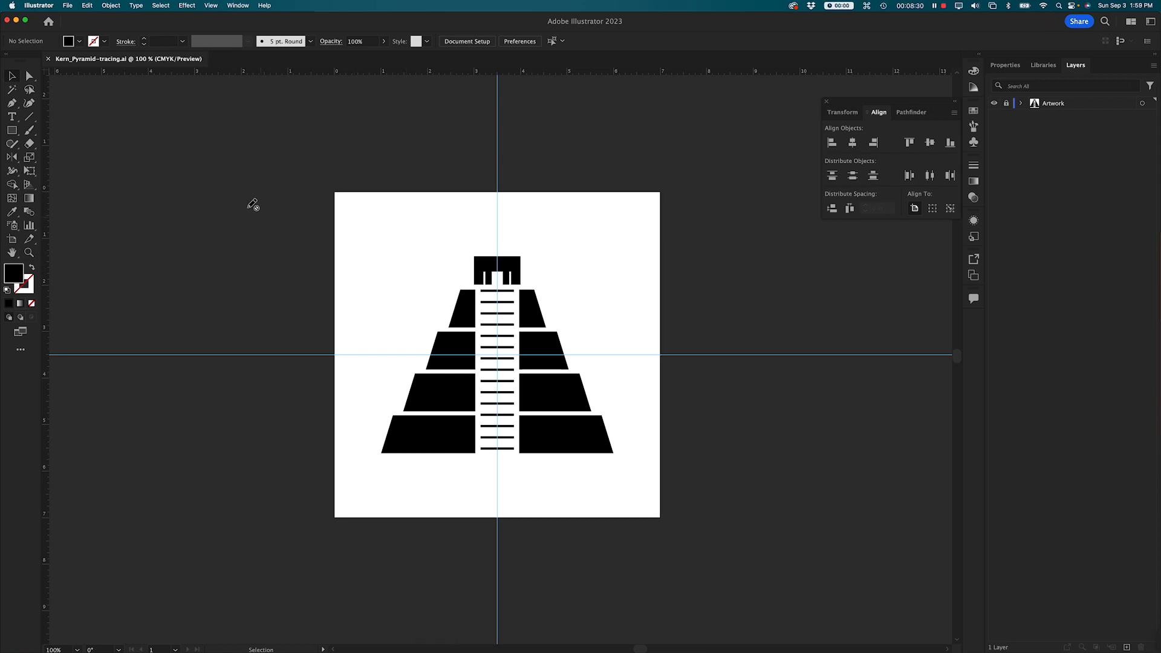